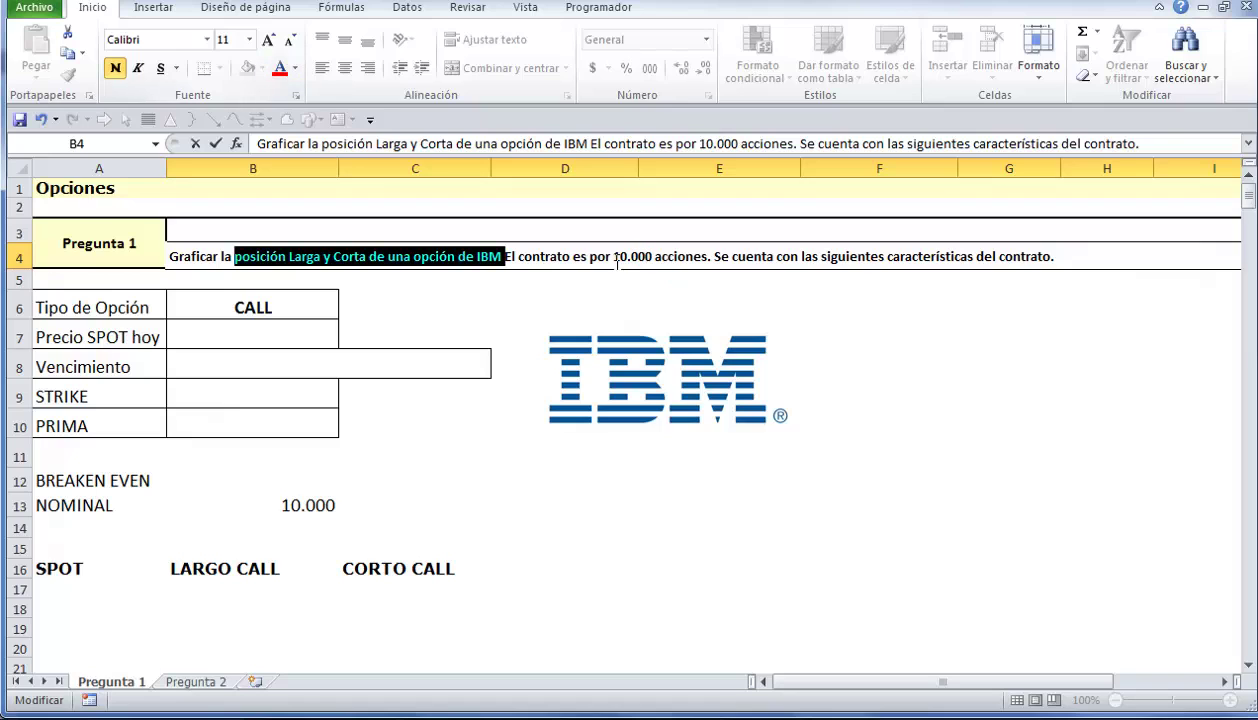
Step: Color the words "10.000 acciones" red in the Pregunta 1 statement in B4
left_click_drag(613, 256, 707, 258)
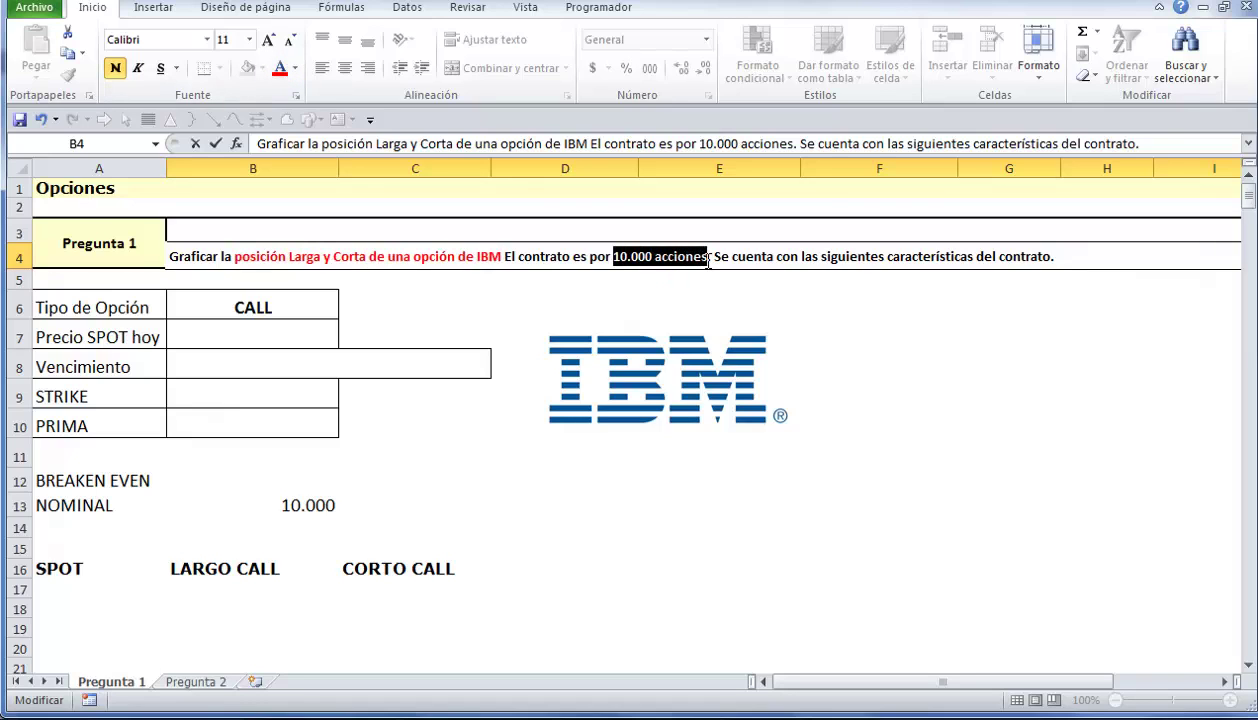
left_click(280, 68)
left_click(246, 326)
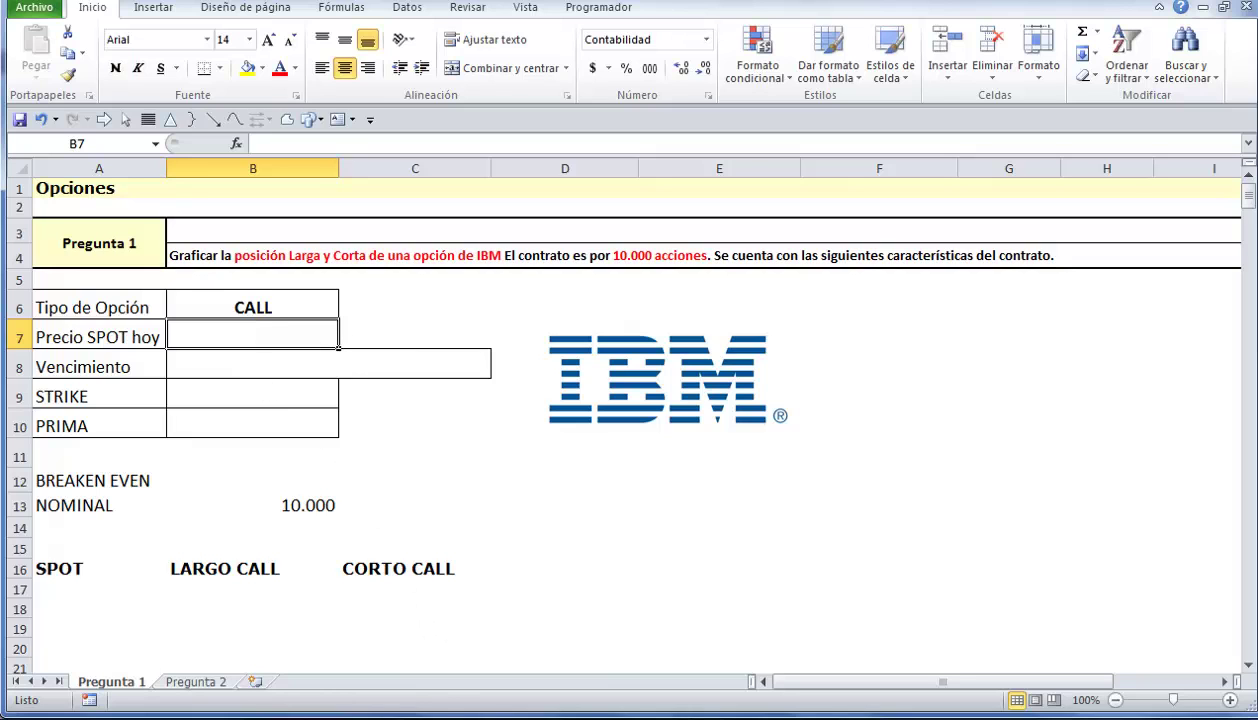
Step: Look up IBM's current share price on the Yahoo Finance page in the browser and enter 160,92 as Precio SPOT hoy in the Excel sheet
left_click(315, 630)
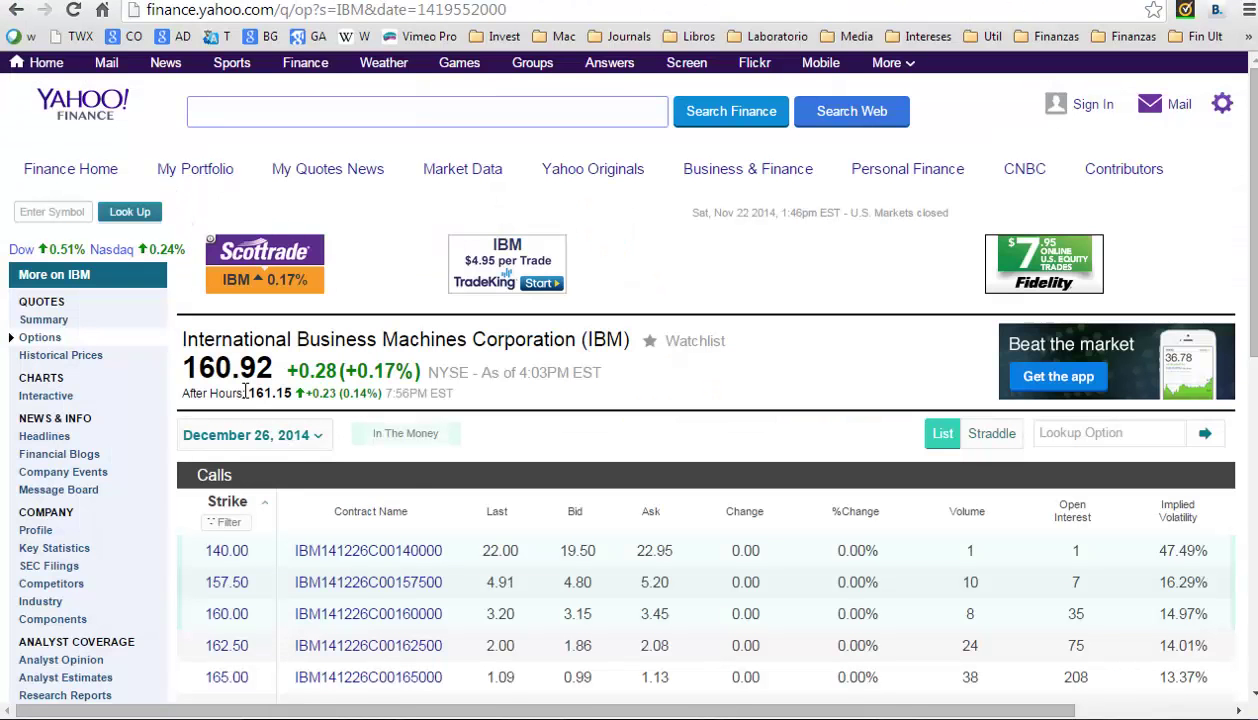
left_click_drag(274, 374, 190, 370)
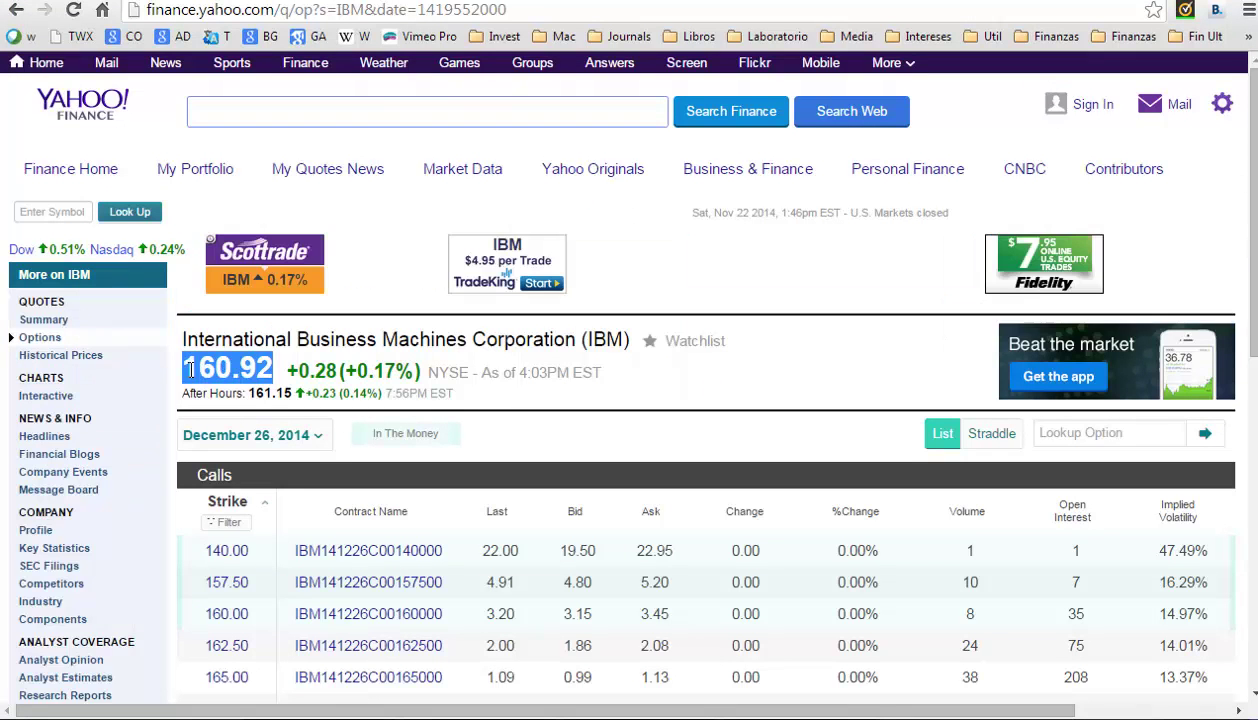
left_click(290, 712)
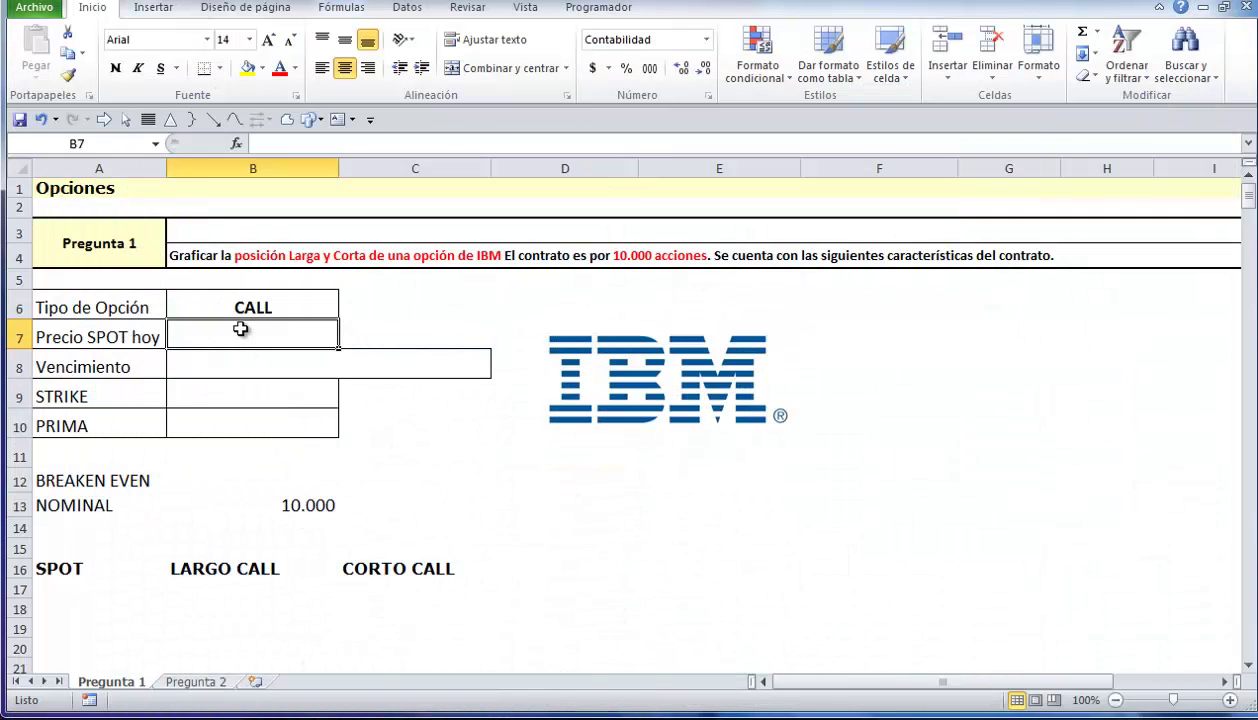
type("160,")
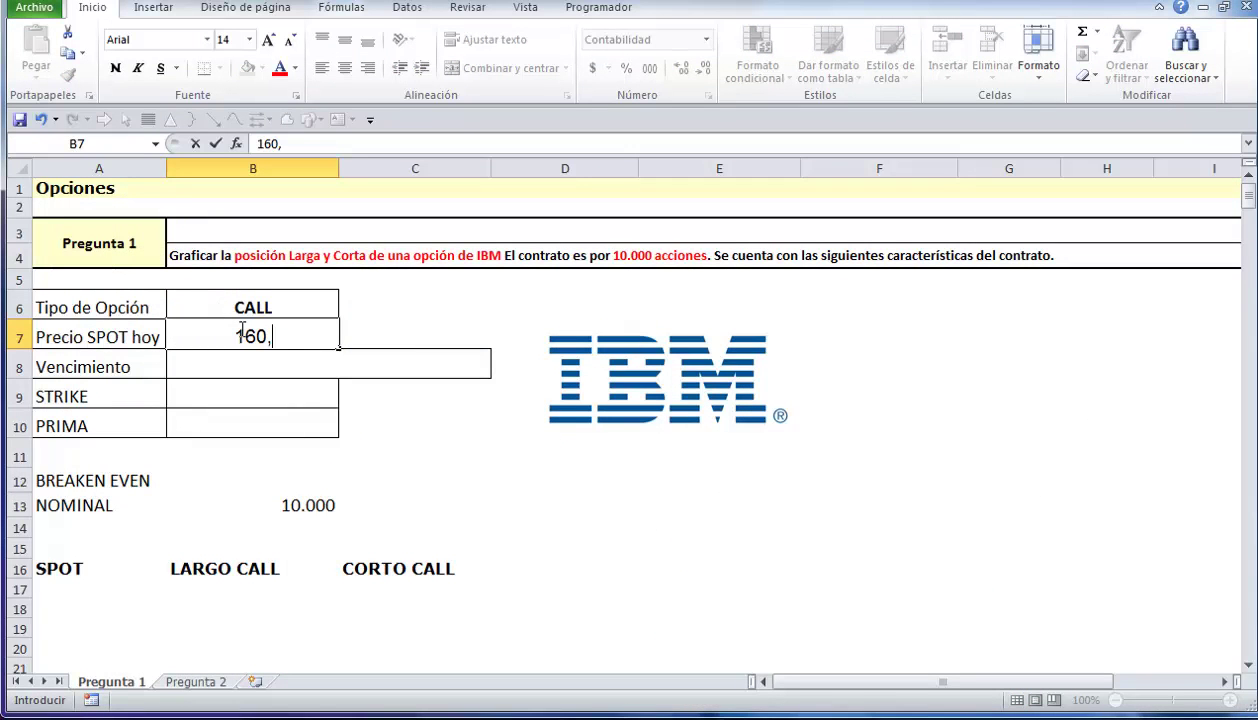
type("92")
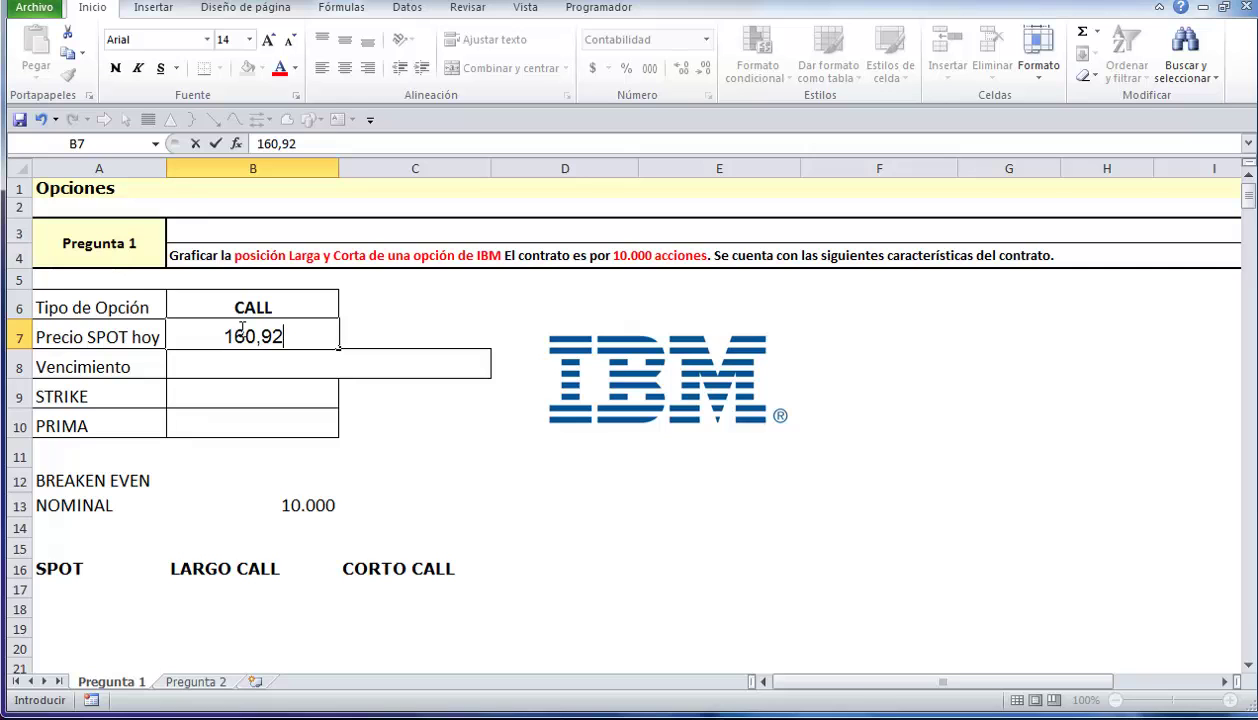
key("Return")
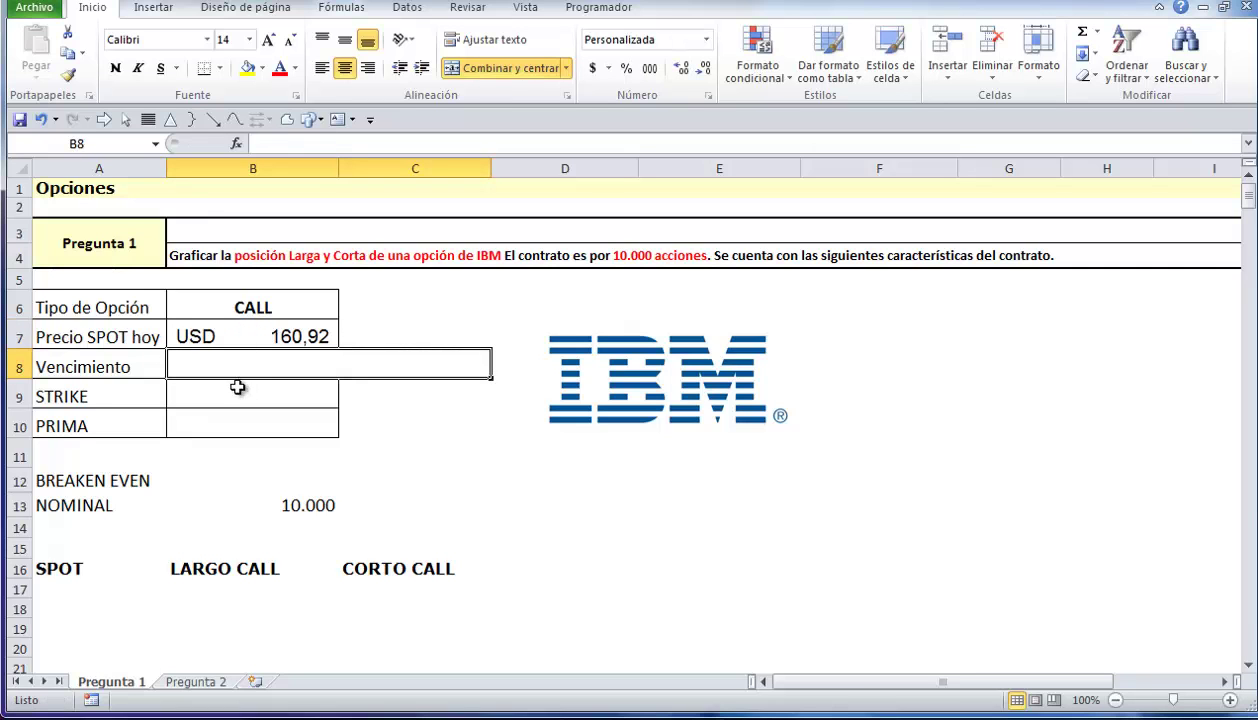
Step: Switch to the Yahoo Finance options page and choose the December 26, 2014 expiration for the IBM calls
left_click(343, 697)
left_click(303, 437)
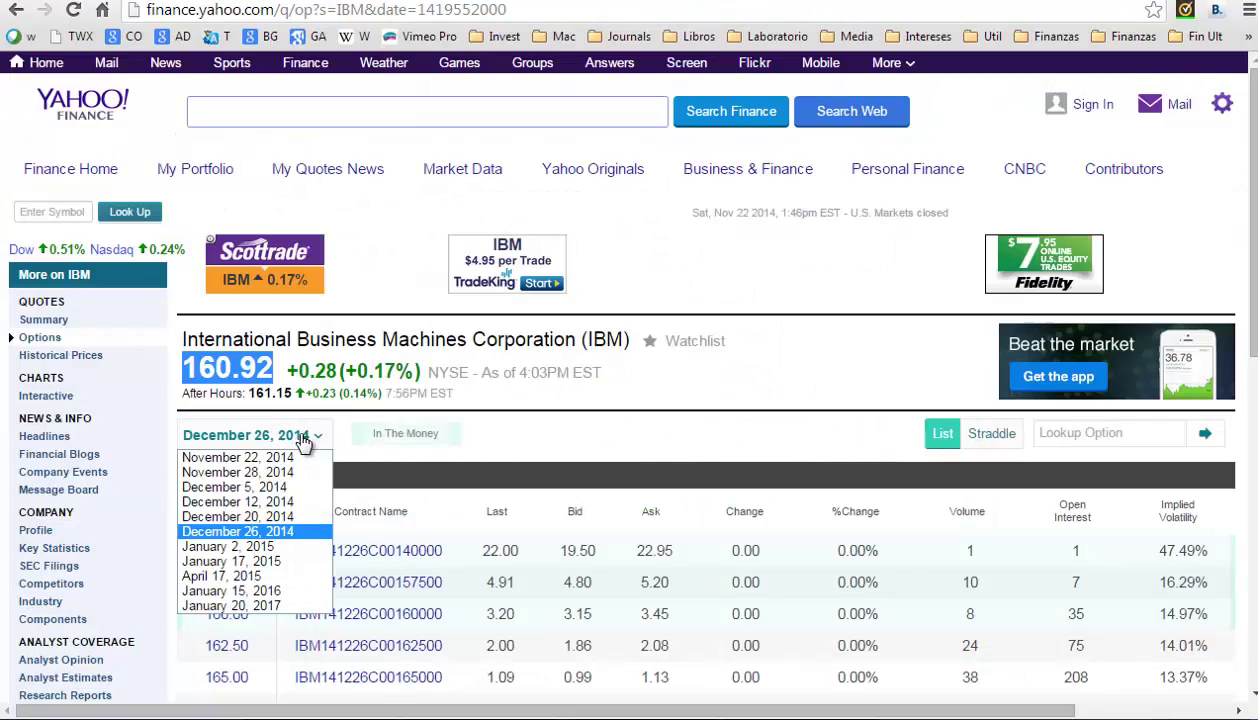
left_click(278, 527)
left_click(598, 447)
scroll(595, 449, "down", 3)
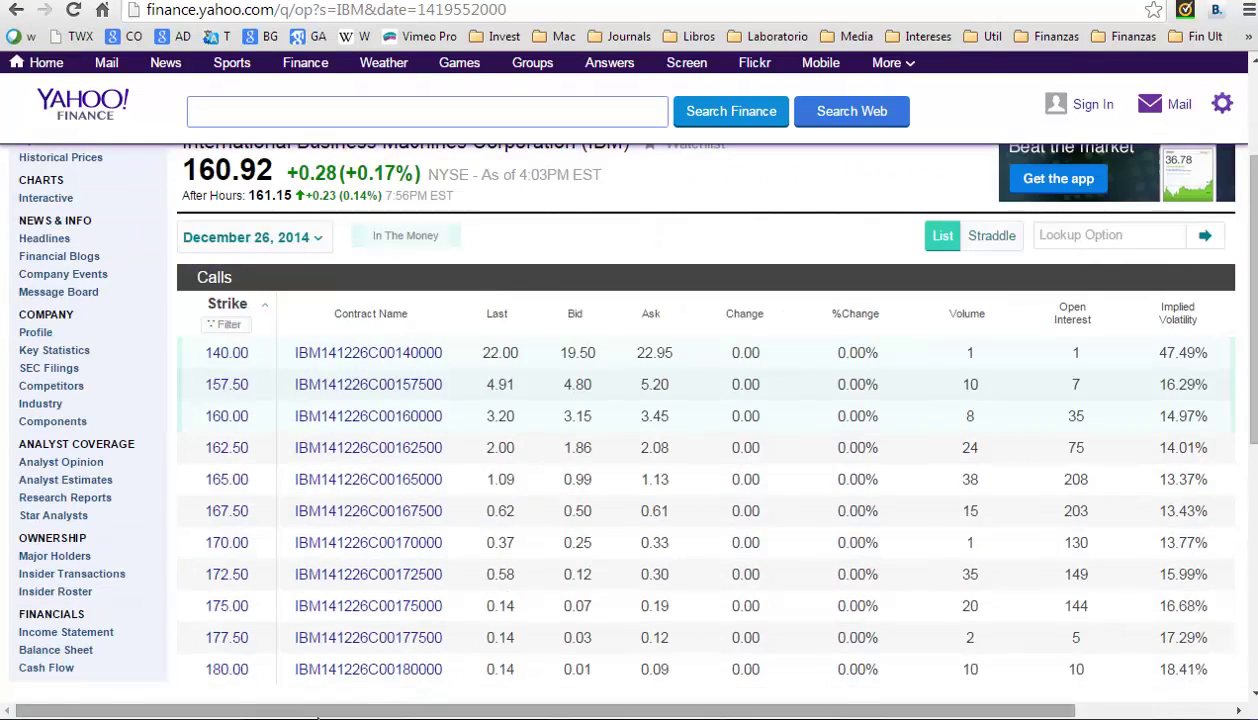
Step: Return to the Excel sheet and enter 26 dic as the Vencimiento date
key("alt+Tab")
type("2")
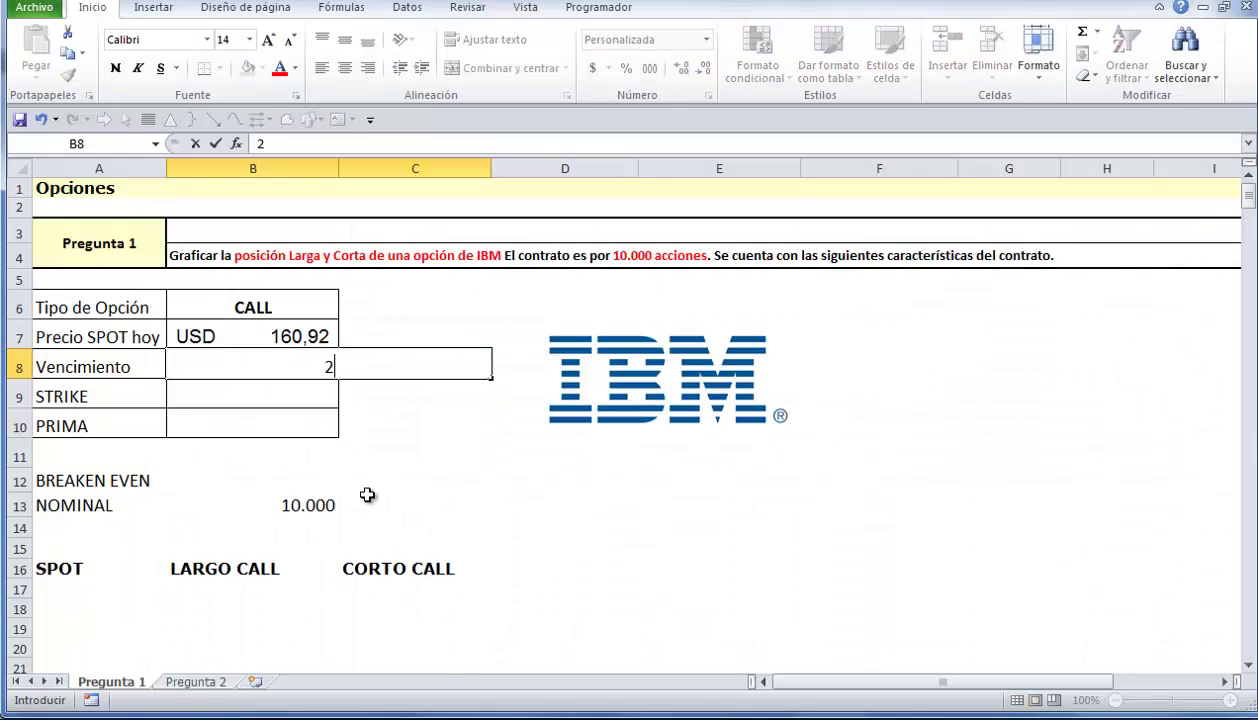
type("6 dic")
key("Return")
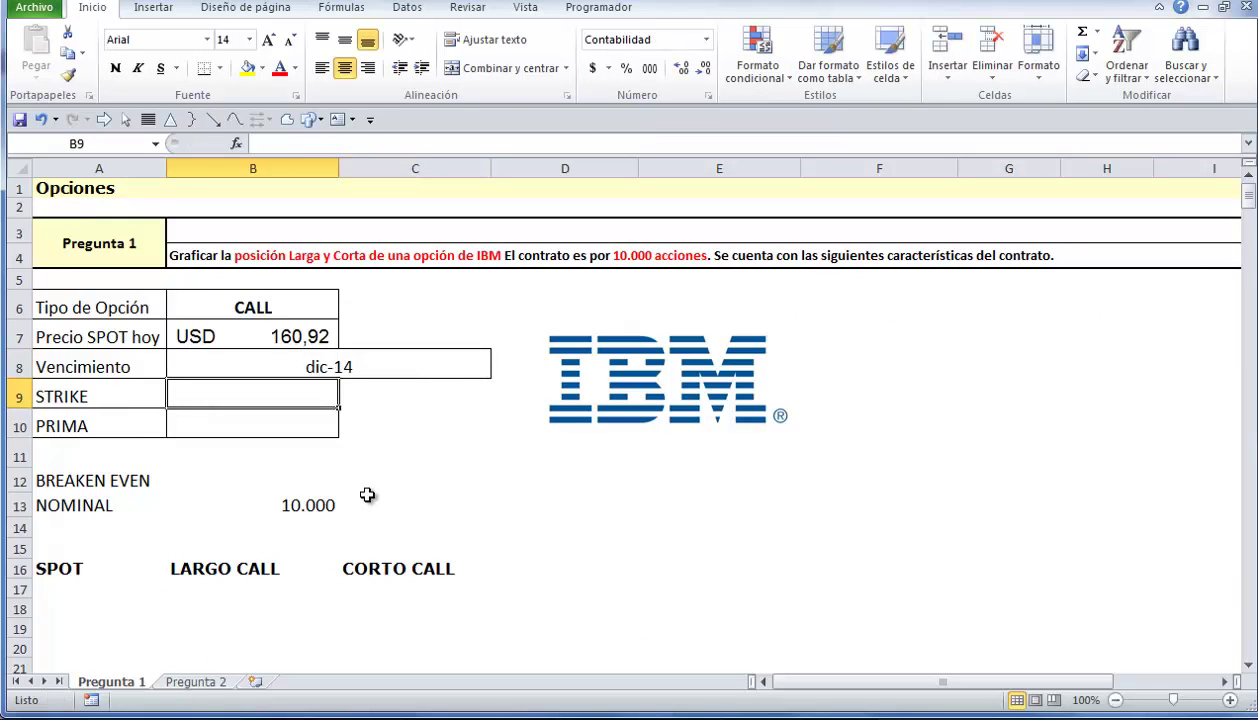
Step: Format the Vencimiento date in B8 as a short date (Fecha corta)
left_click(345, 368)
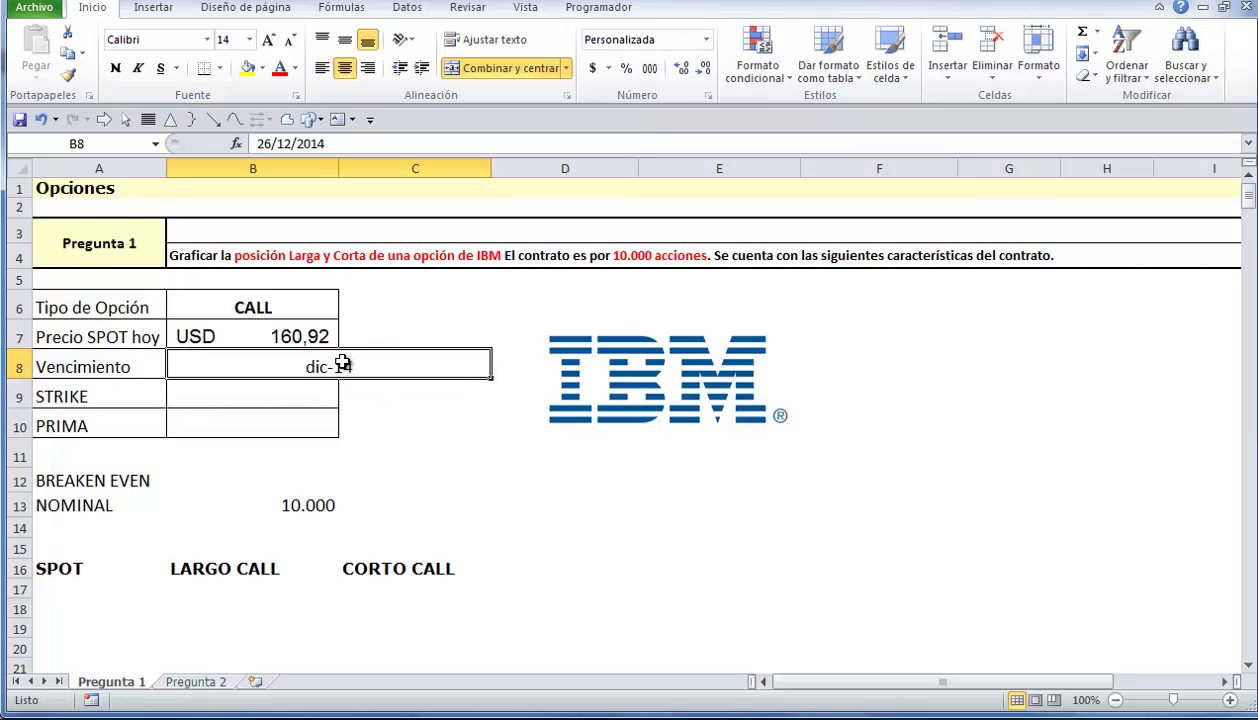
left_click(705, 40)
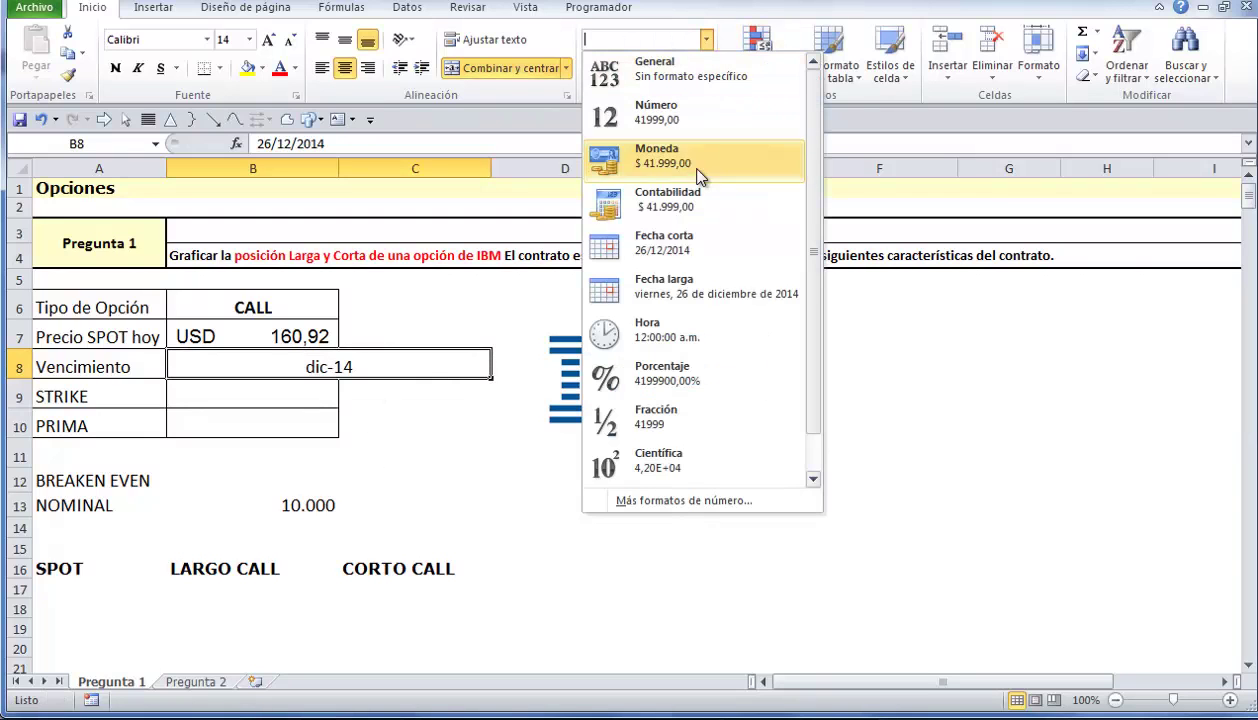
left_click(664, 245)
left_click(270, 400)
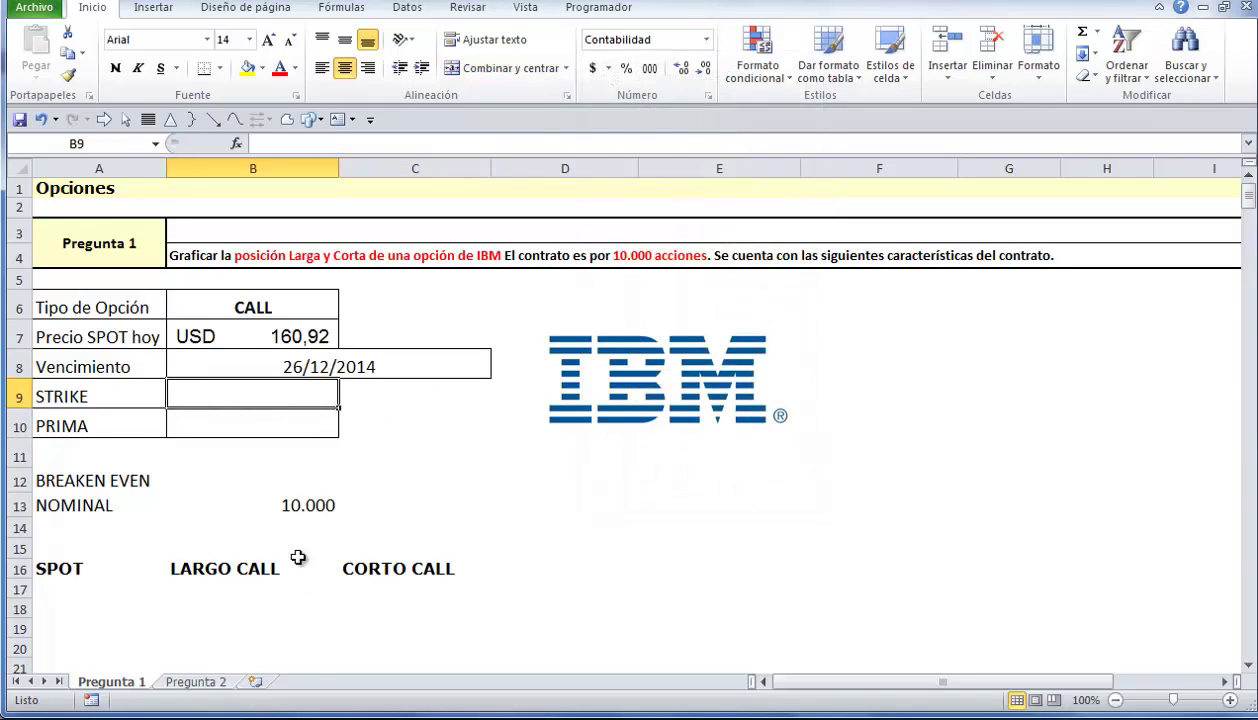
Step: Switch to Yahoo Finance and compare the available call strikes, especially 140.00, 160.00 and 180.00, with IBM's current share price
key("alt+Tab")
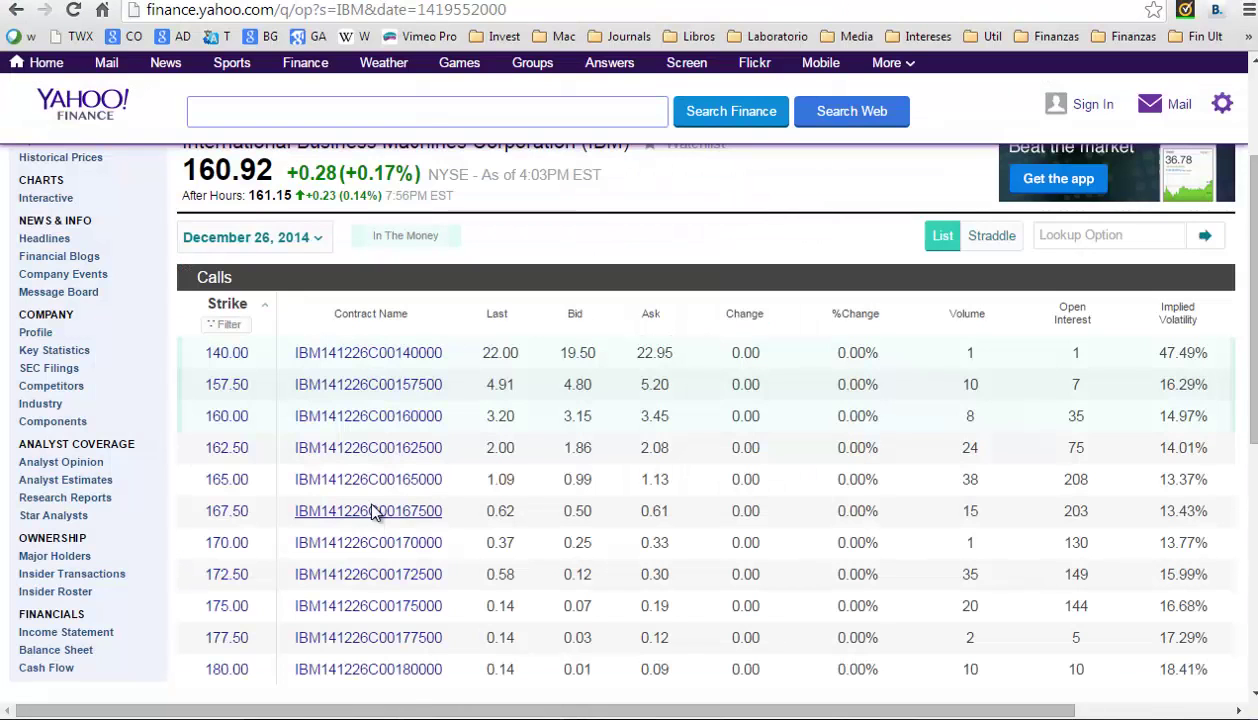
scroll(262, 436, "down", 1)
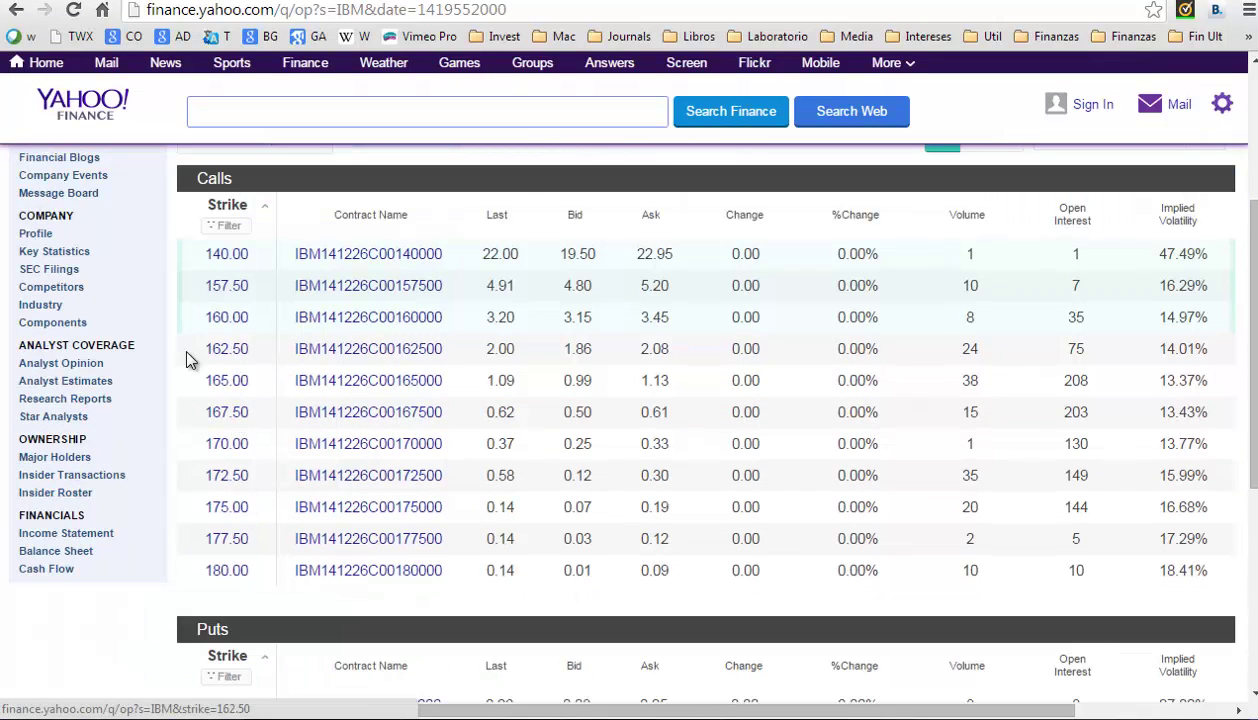
left_click_drag(203, 317, 258, 325)
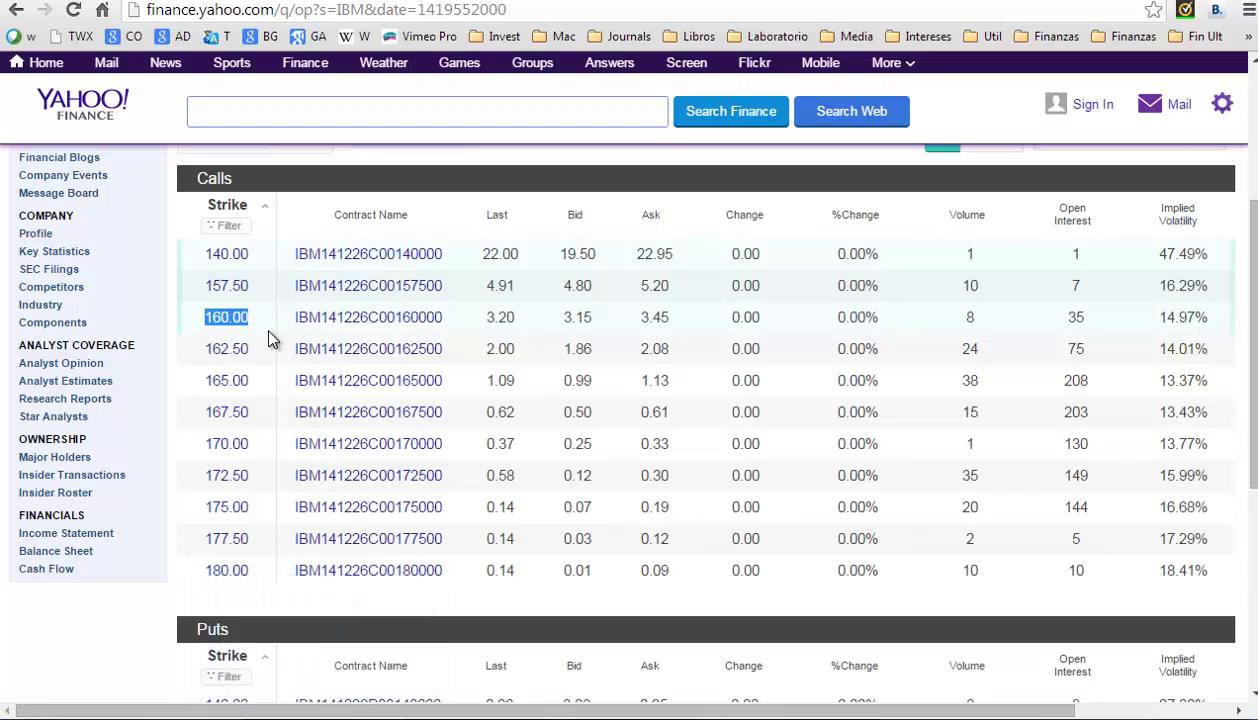
scroll(252, 360, "up", 2)
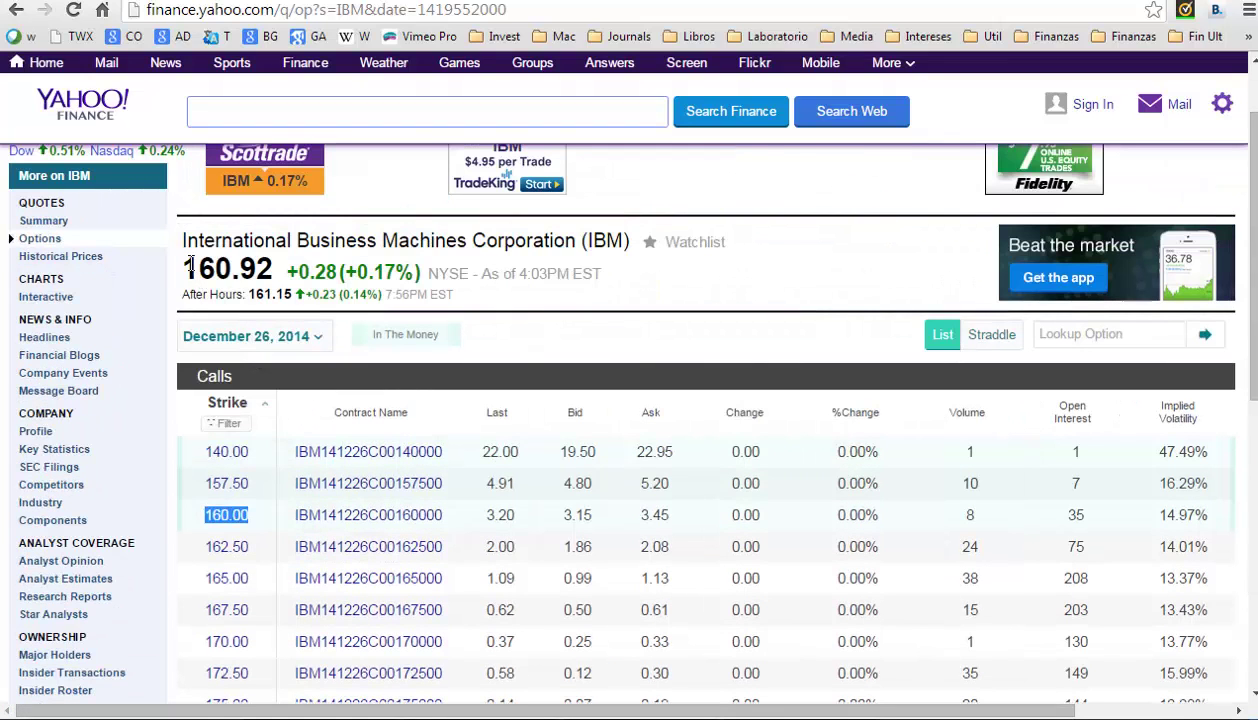
left_click_drag(190, 265, 280, 268)
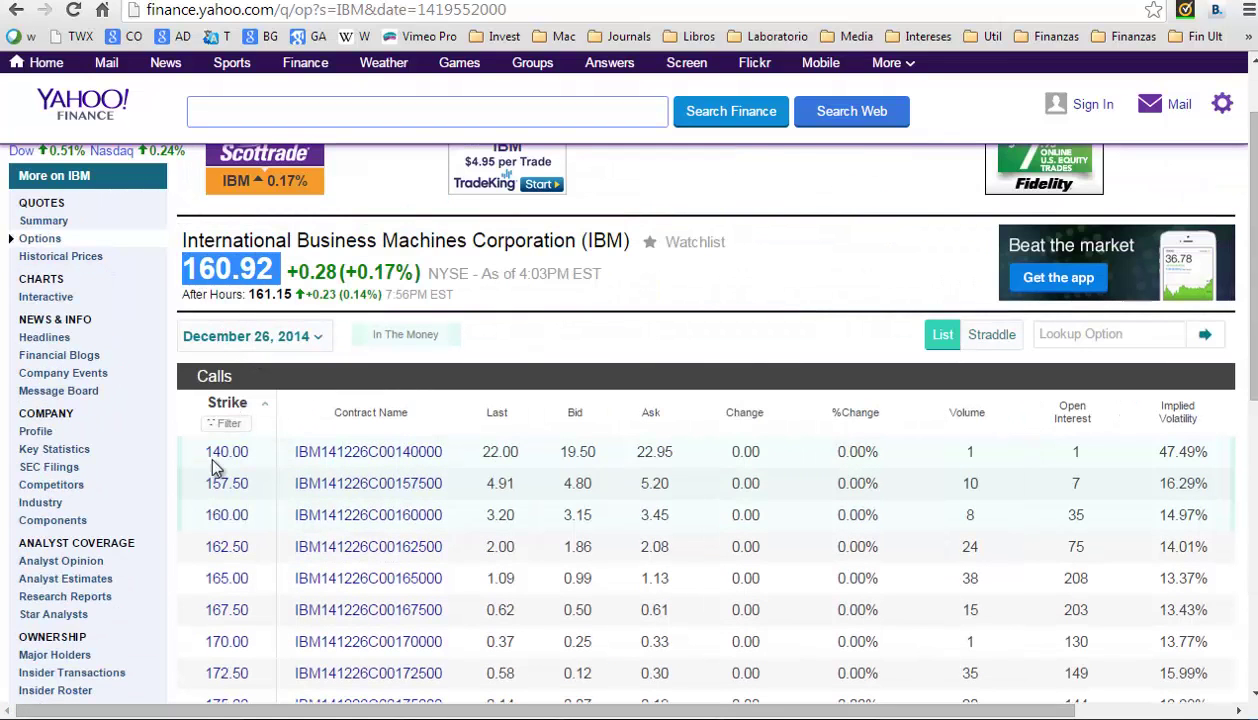
left_click_drag(201, 519, 252, 516)
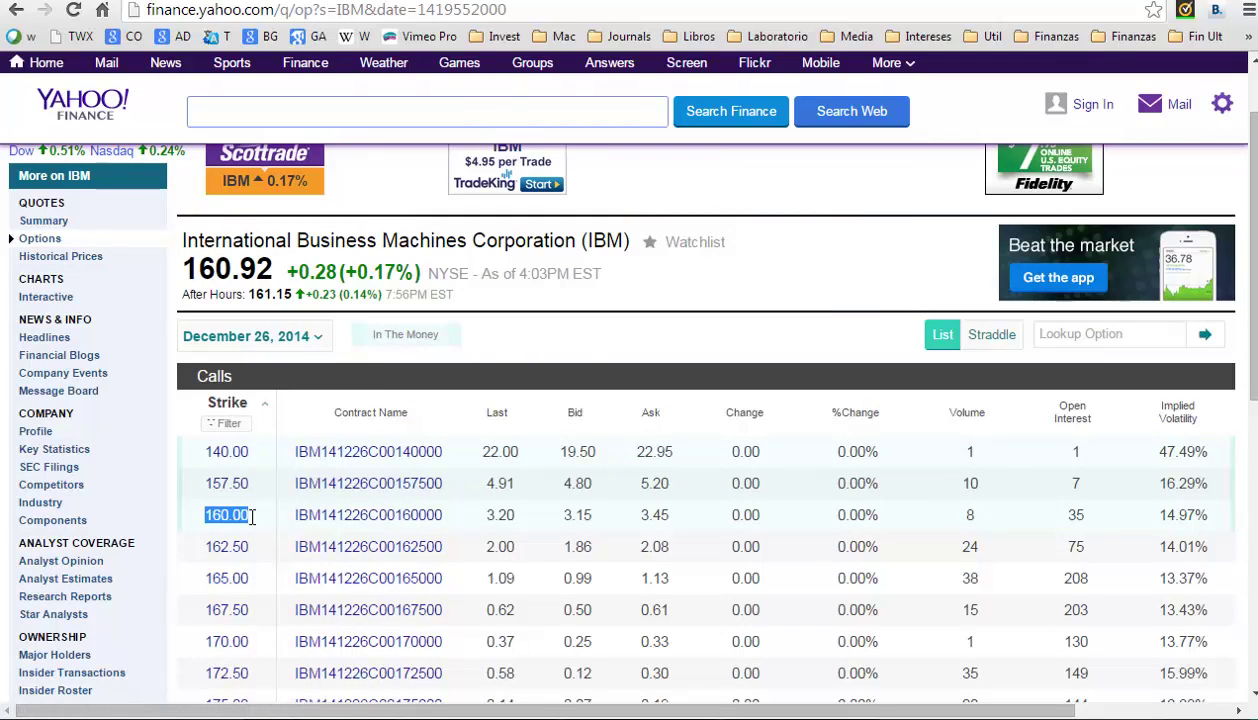
left_click_drag(187, 269, 272, 272)
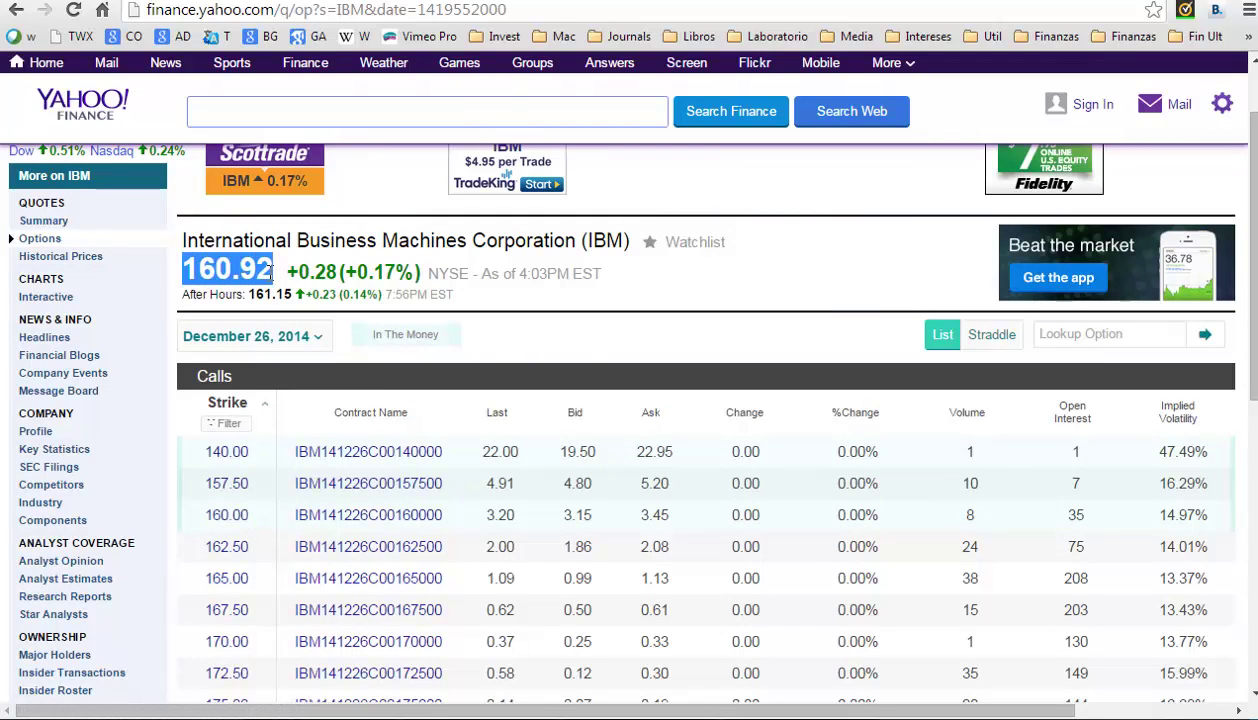
left_click_drag(192, 518, 250, 528)
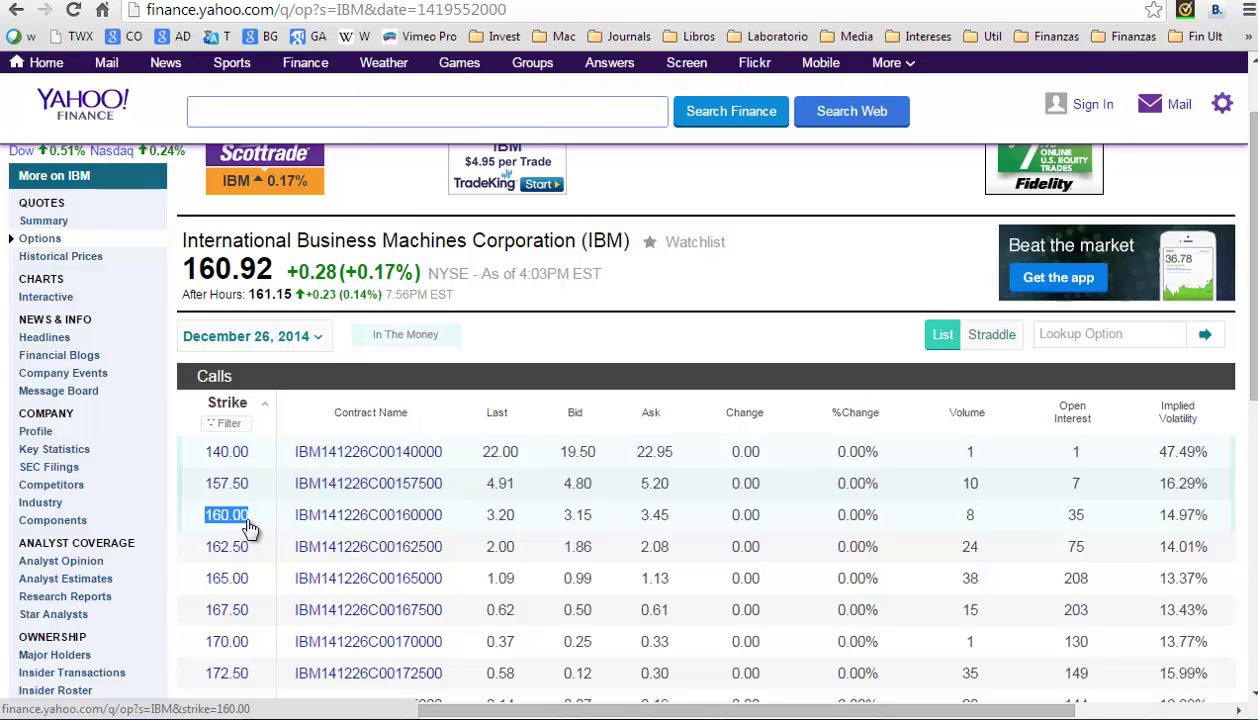
scroll(249, 528, "down", 2)
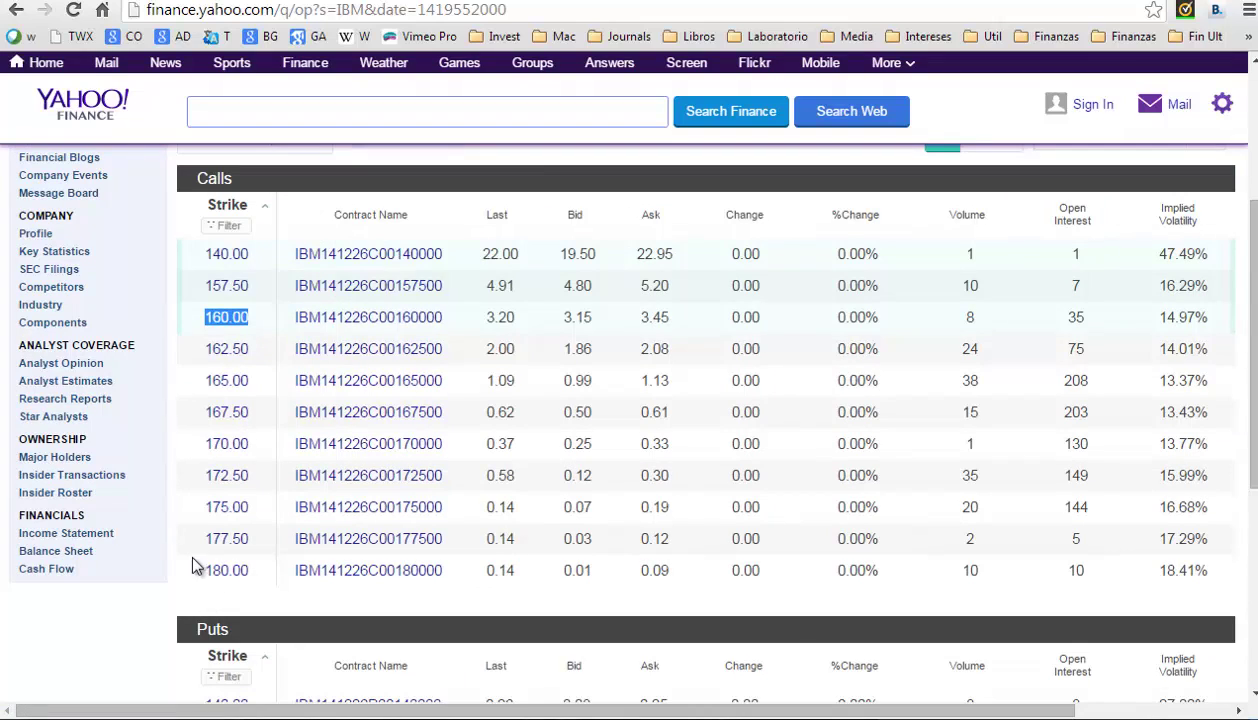
left_click_drag(195, 566, 267, 563)
scroll(253, 550, "up", 2)
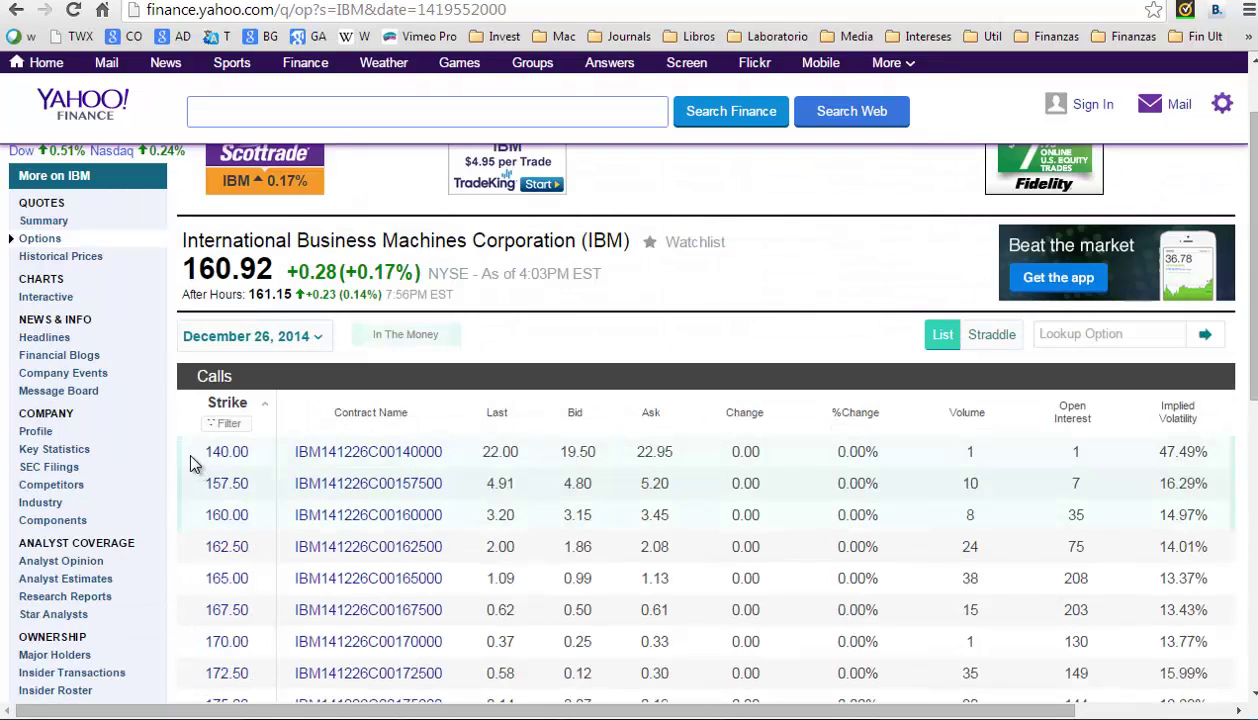
double_click(243, 457)
double_click(218, 515)
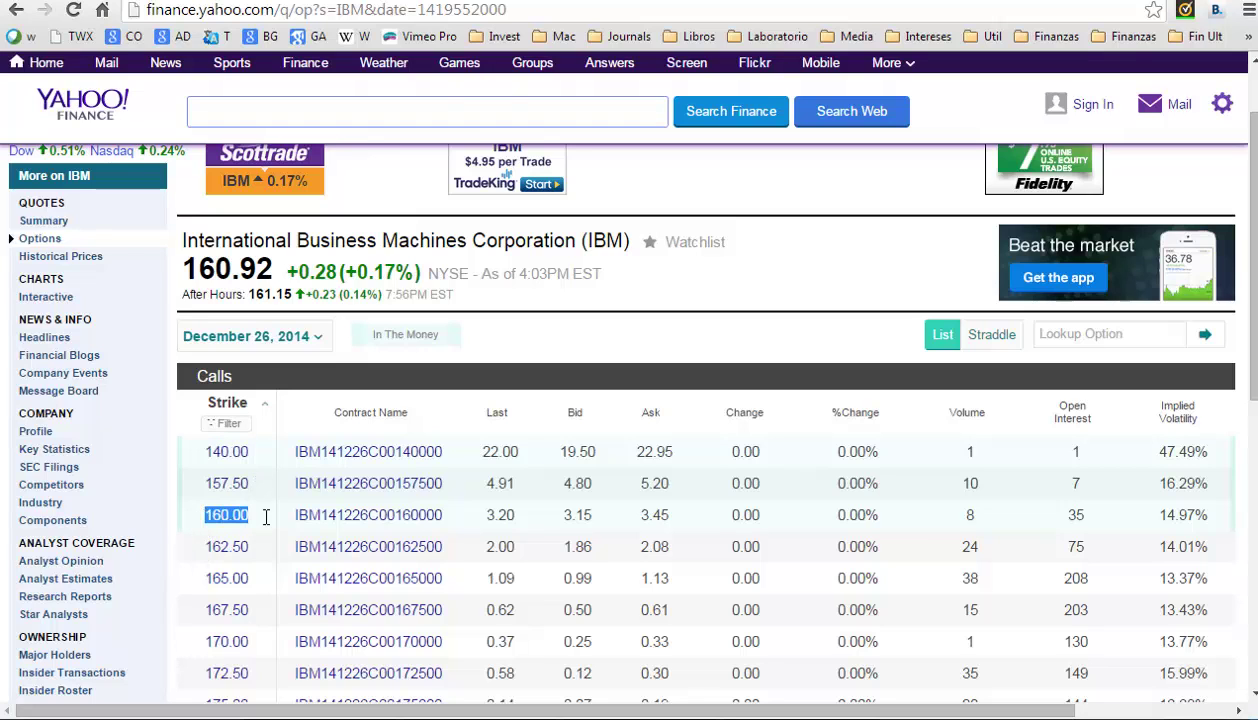
Step: Return to the Excel sheet and enter 160 as the STRIKE
key("alt+Tab")
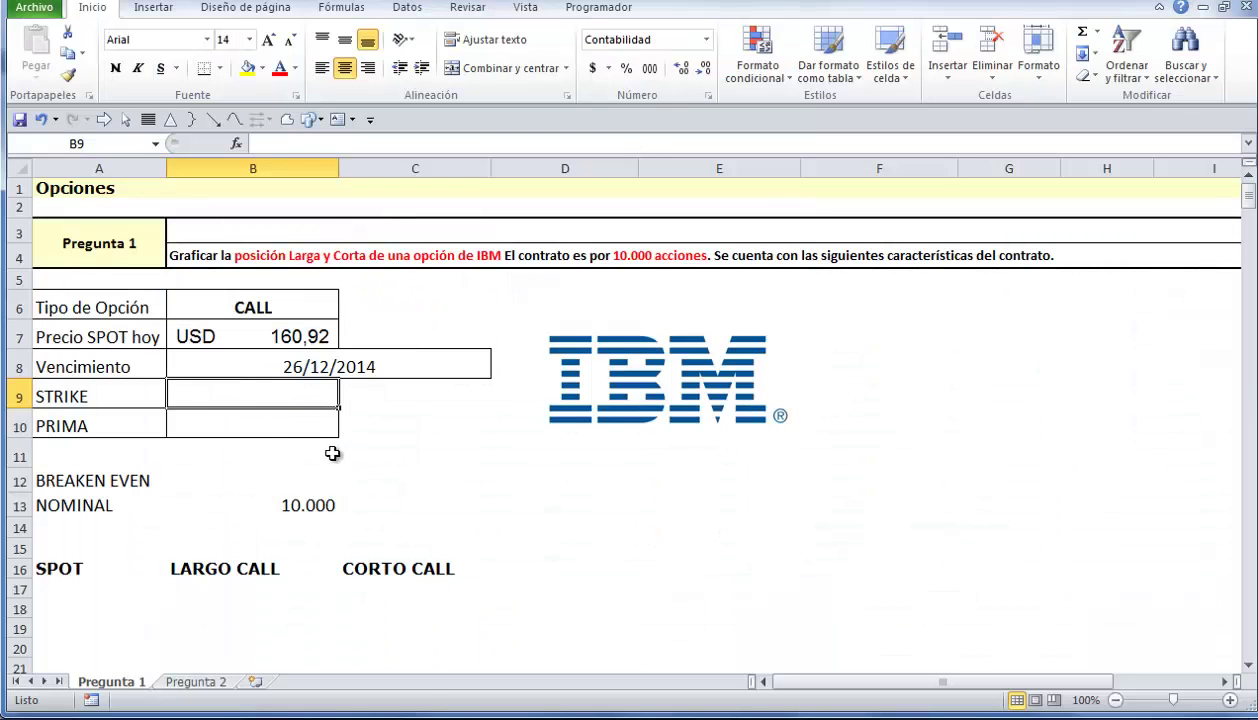
type("160")
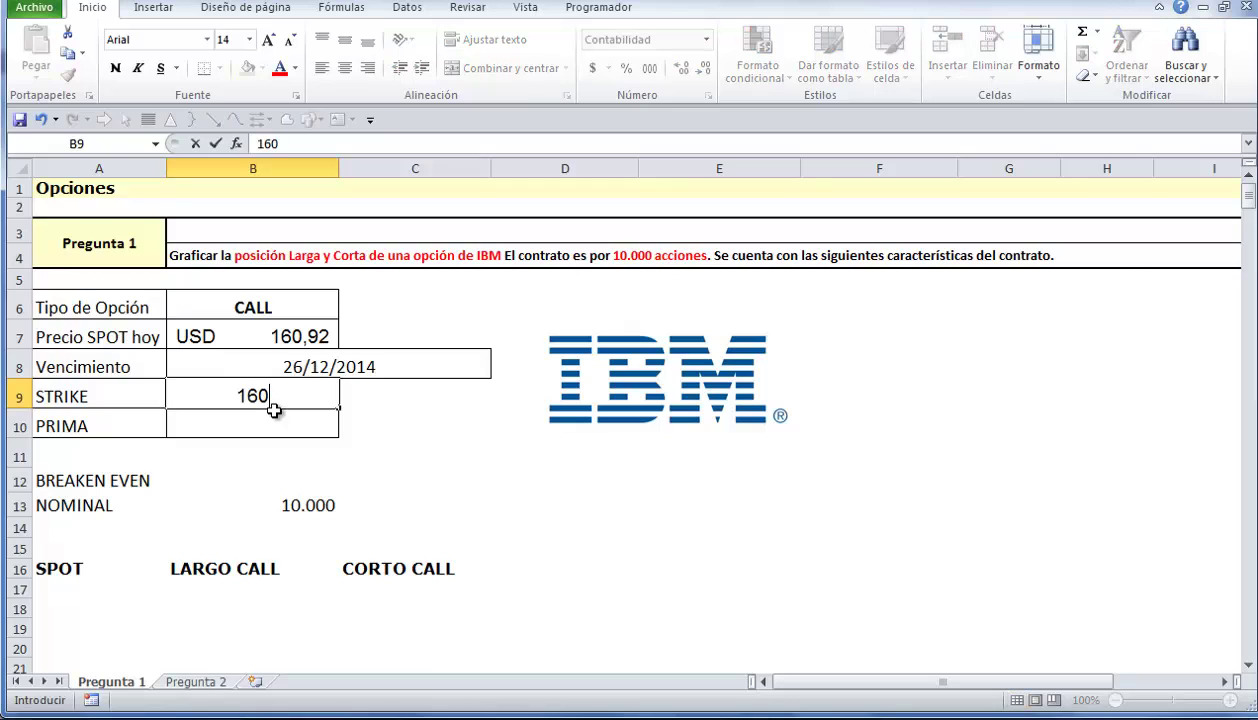
key("Return")
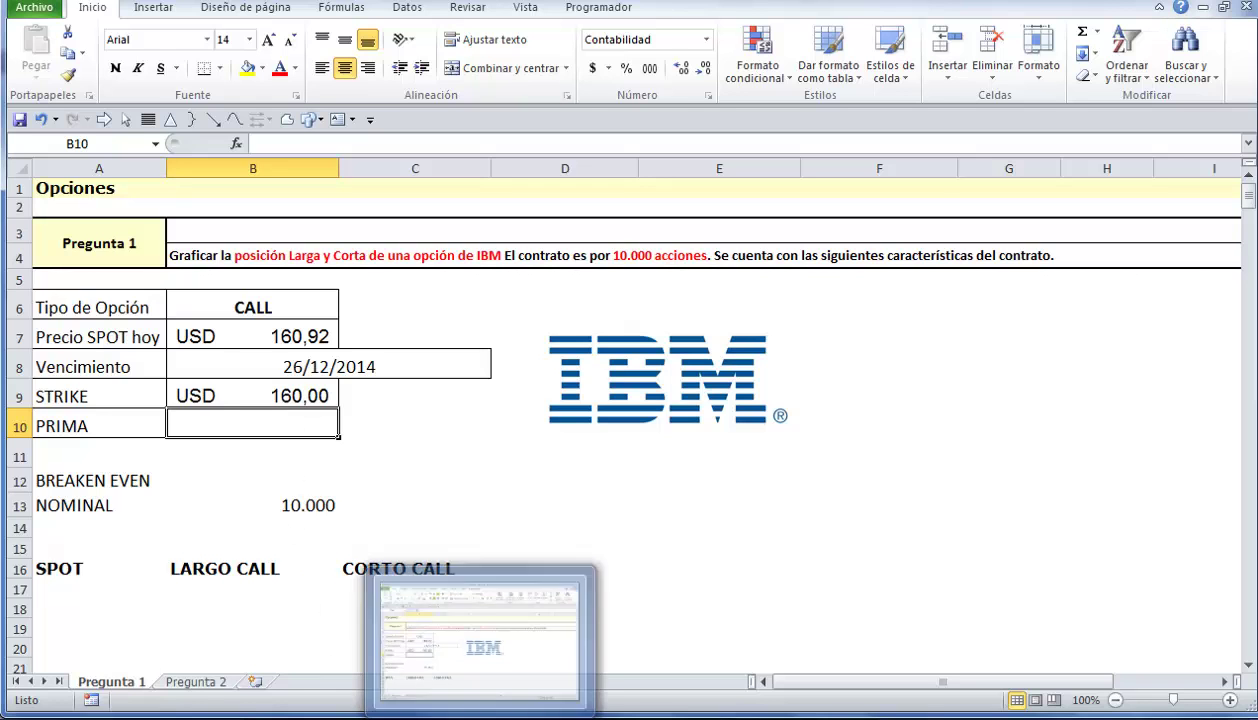
Step: Switch to Yahoo Finance and compare the in-the-money call strikes, 140.00 to 160.00, with the out-of-the-money strikes from 162.50 upward
mouse_move(434, 719)
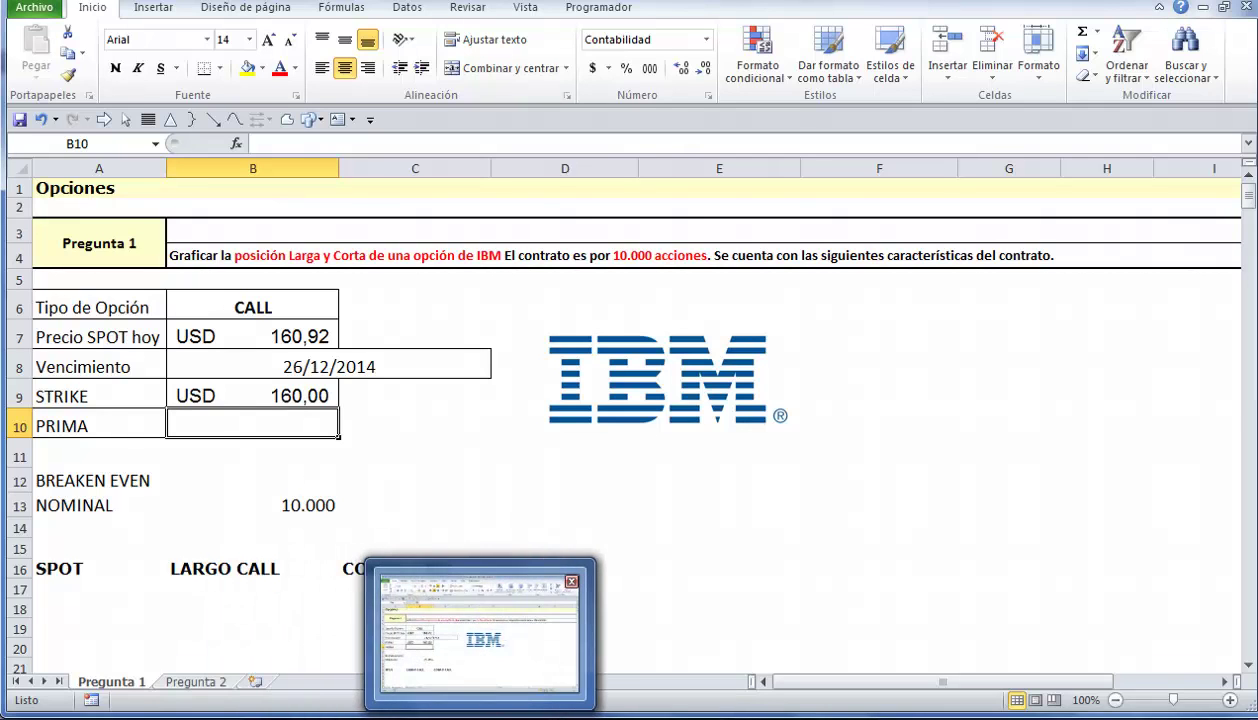
left_click(477, 716)
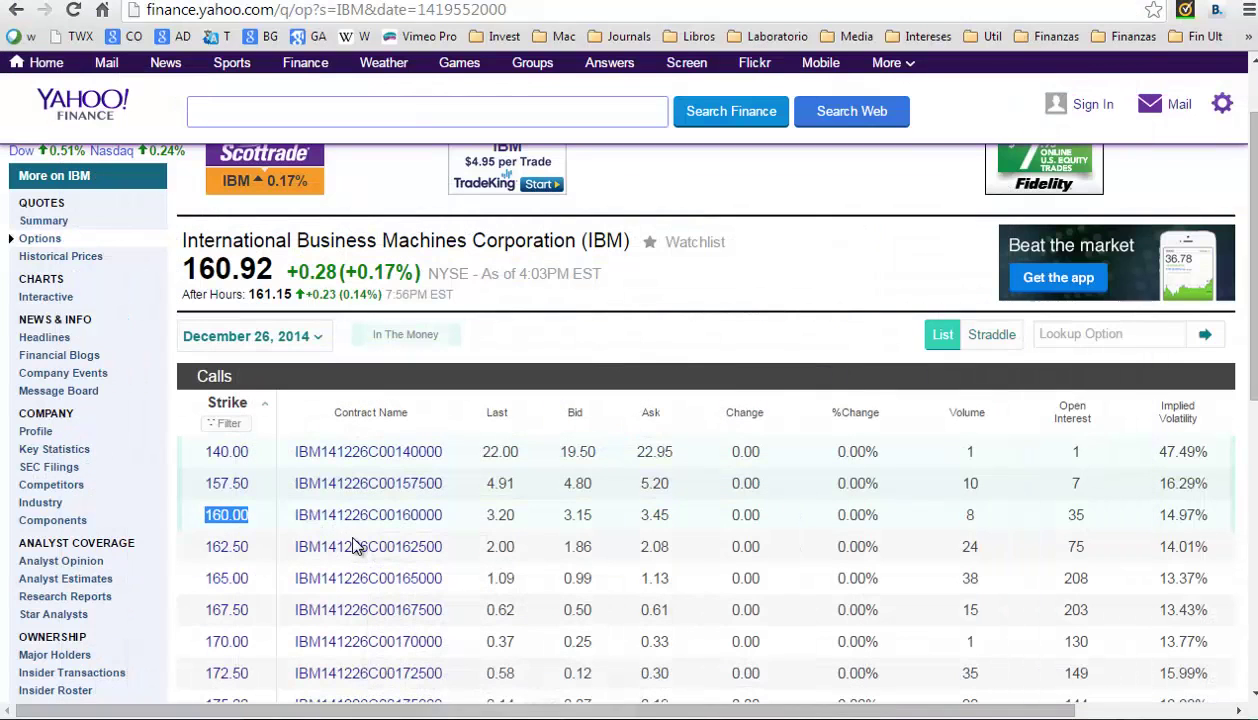
left_click(276, 513)
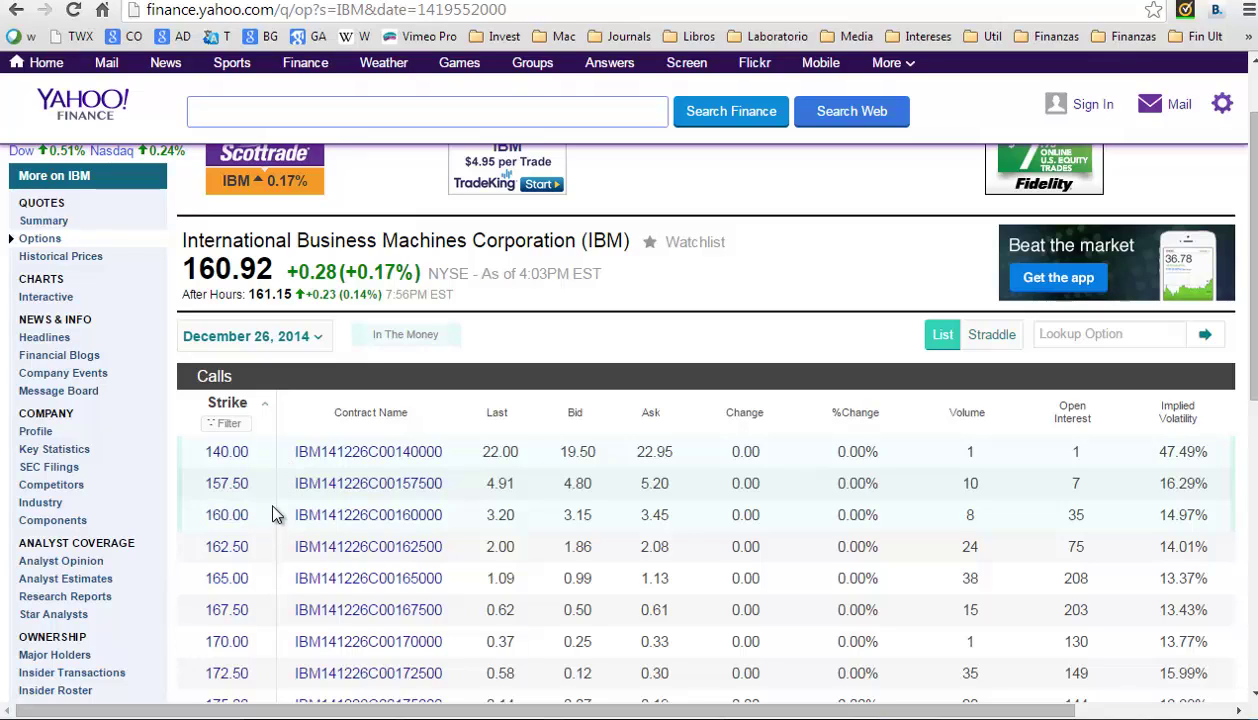
double_click(495, 513)
left_click_drag(256, 514, 204, 514)
left_click(472, 622)
left_click_drag(373, 334, 447, 340)
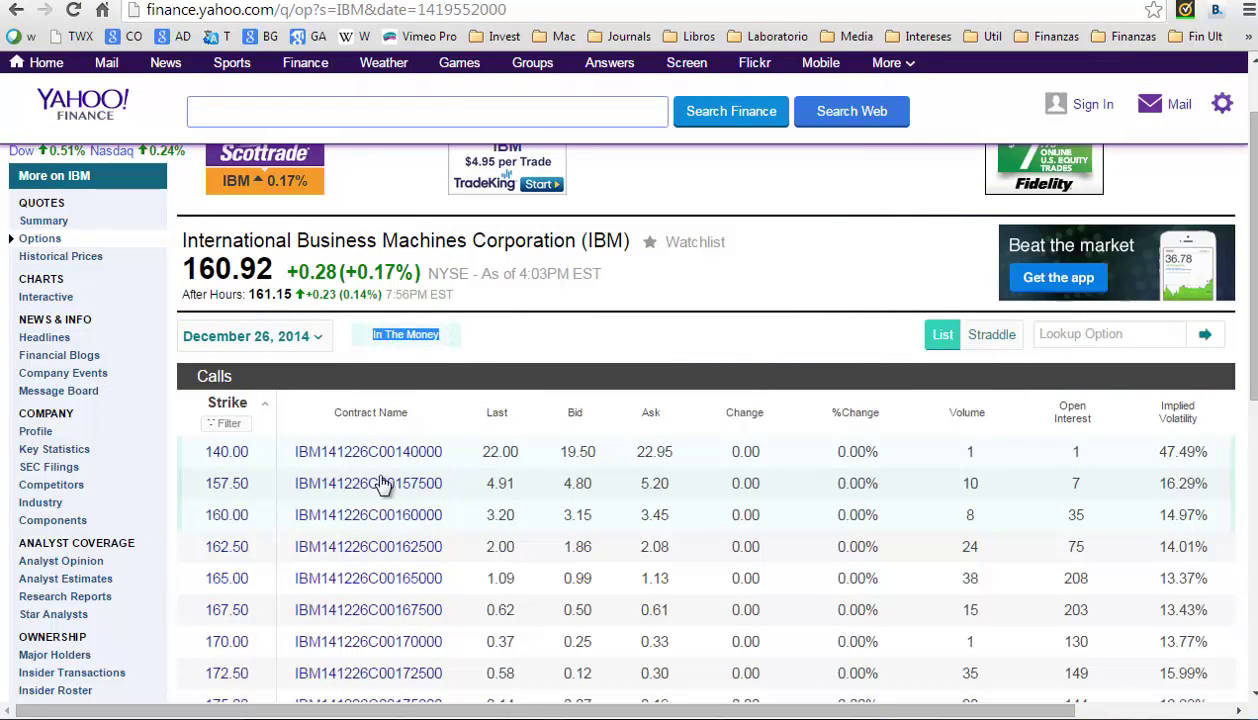
left_click_drag(203, 452, 267, 530)
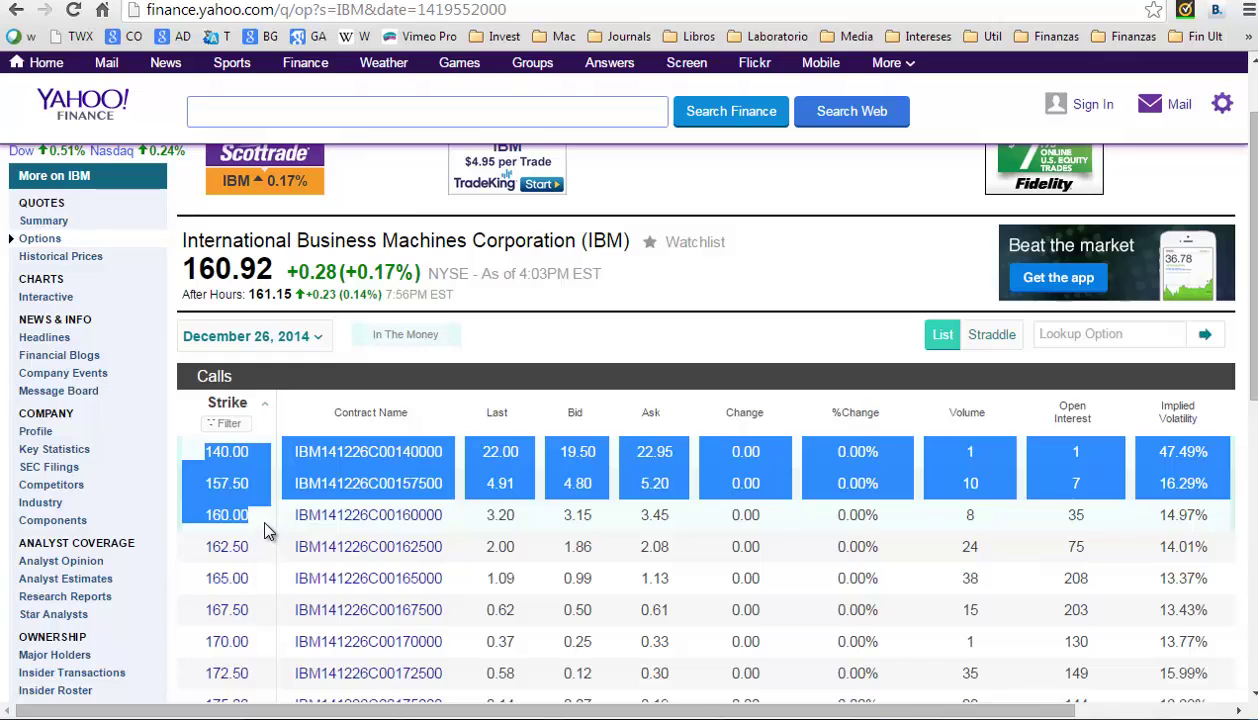
left_click(266, 525)
scroll(232, 582, "down", 1)
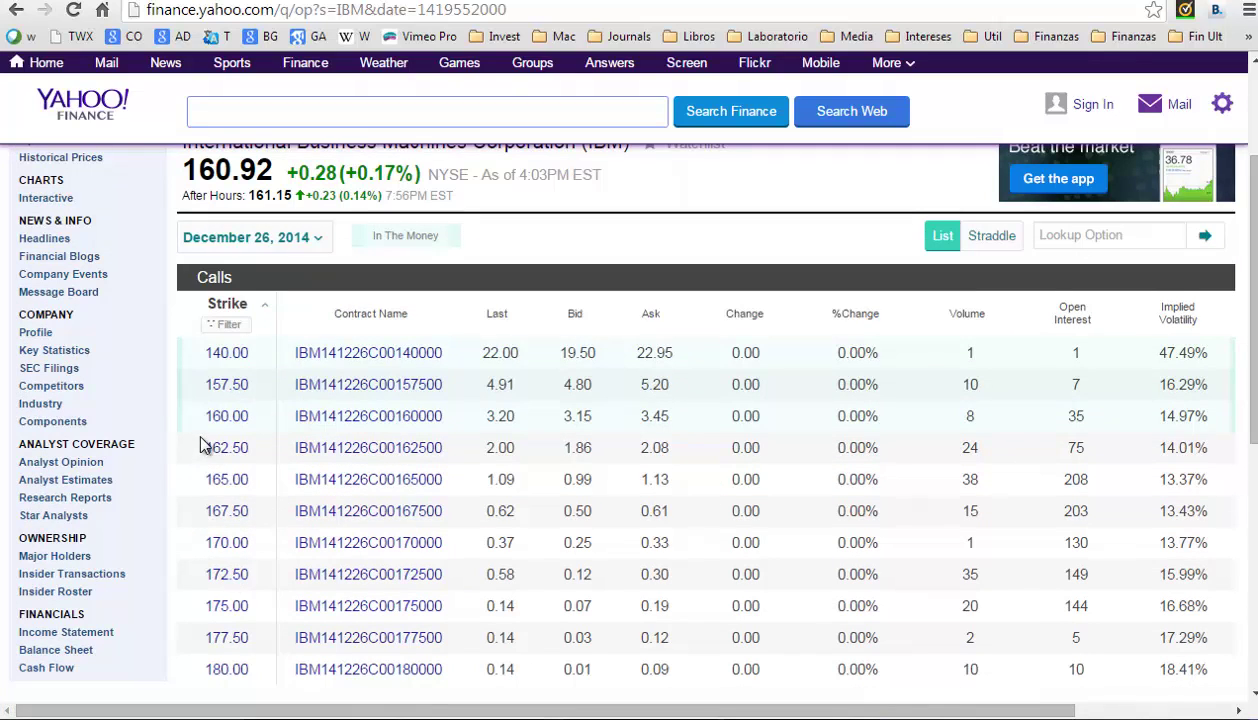
left_click_drag(202, 444, 259, 628)
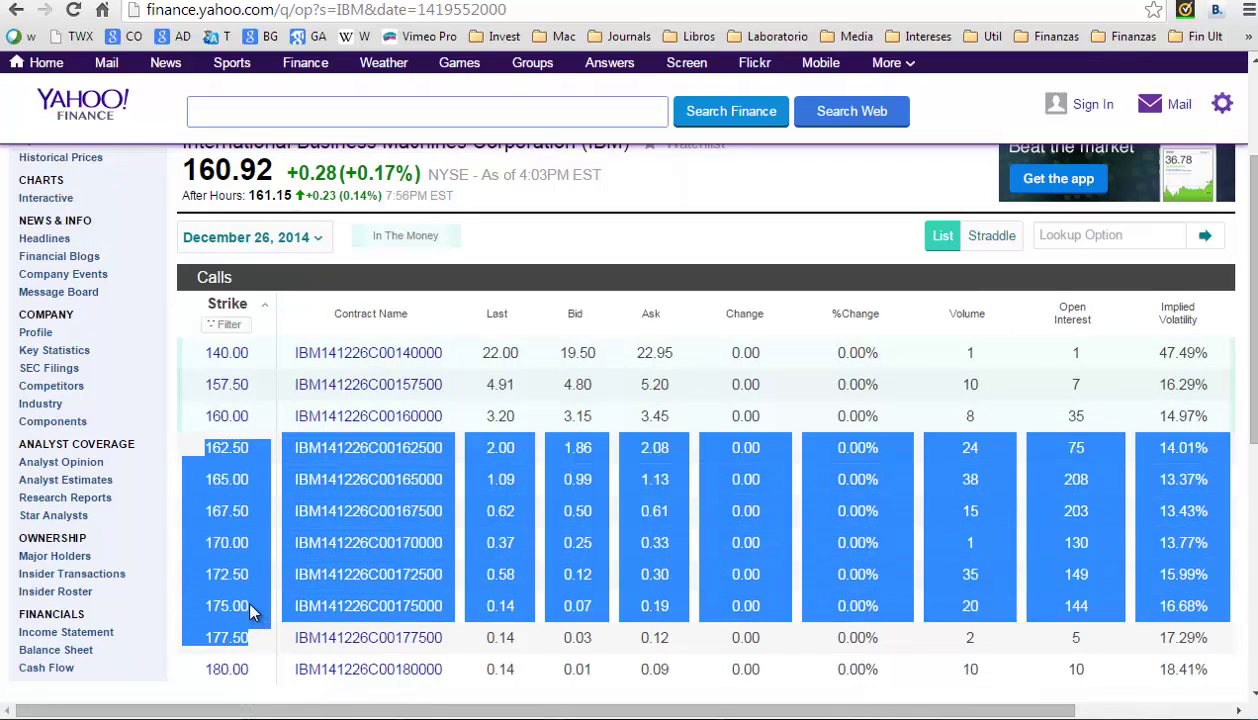
scroll(250, 612, "up", 2)
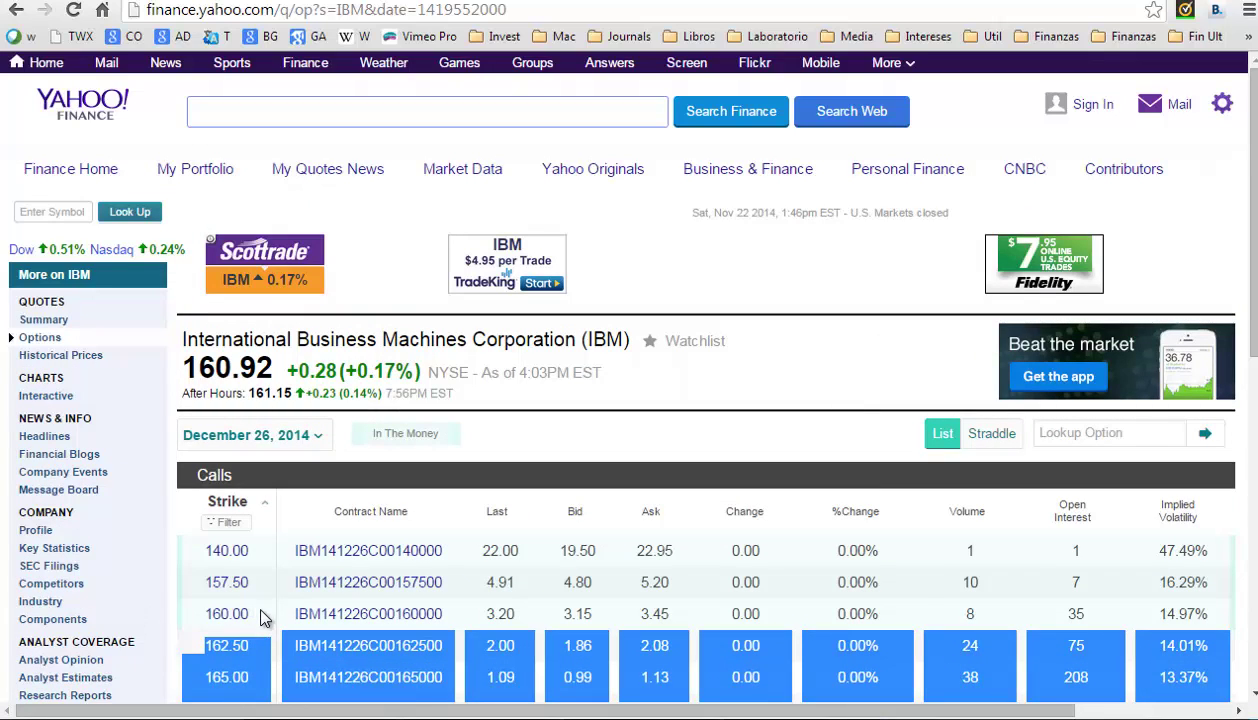
Step: Read the Last price of the 160.00 call, return to the Excel sheet and enter 3,20 as the PRIMA
left_click_drag(252, 613, 205, 614)
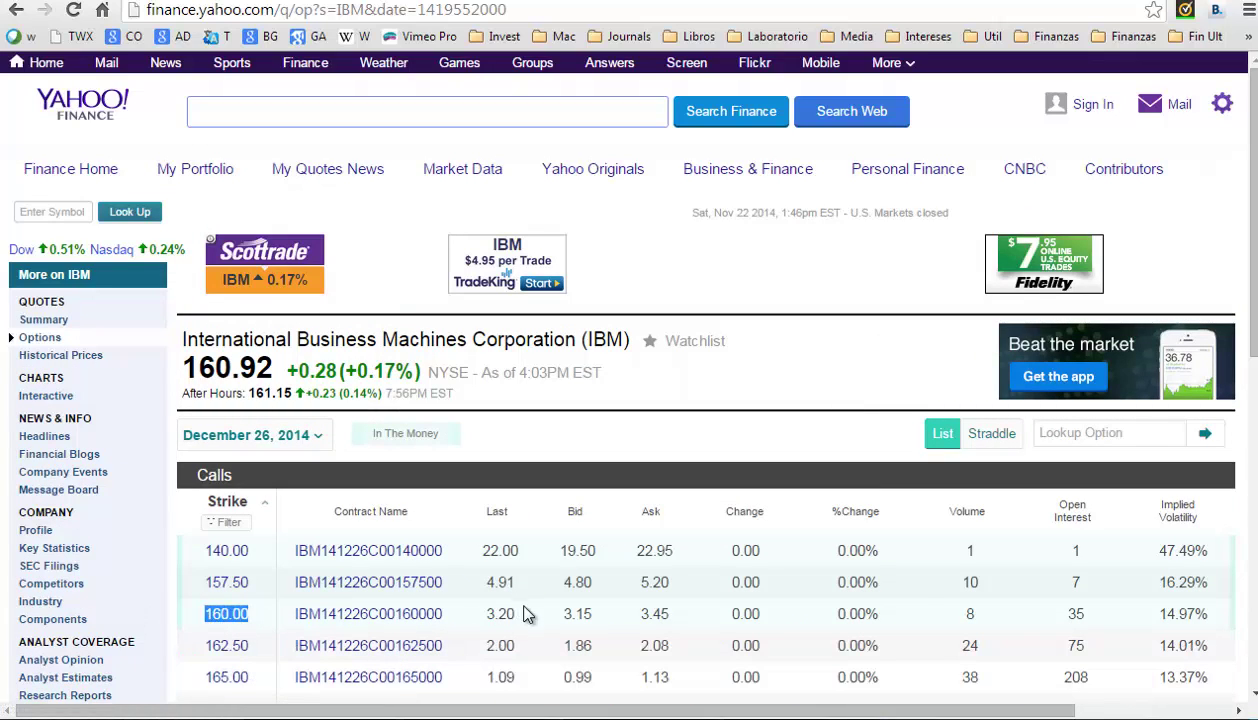
left_click_drag(515, 614, 482, 618)
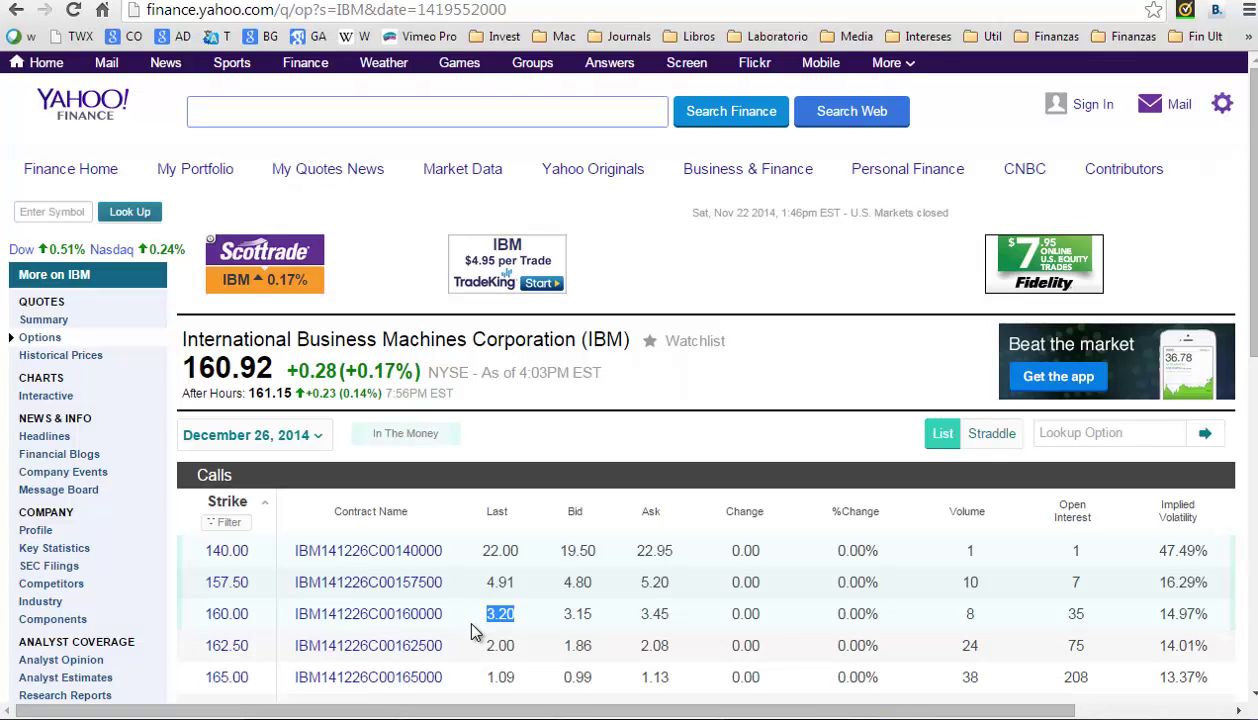
left_click(530, 618)
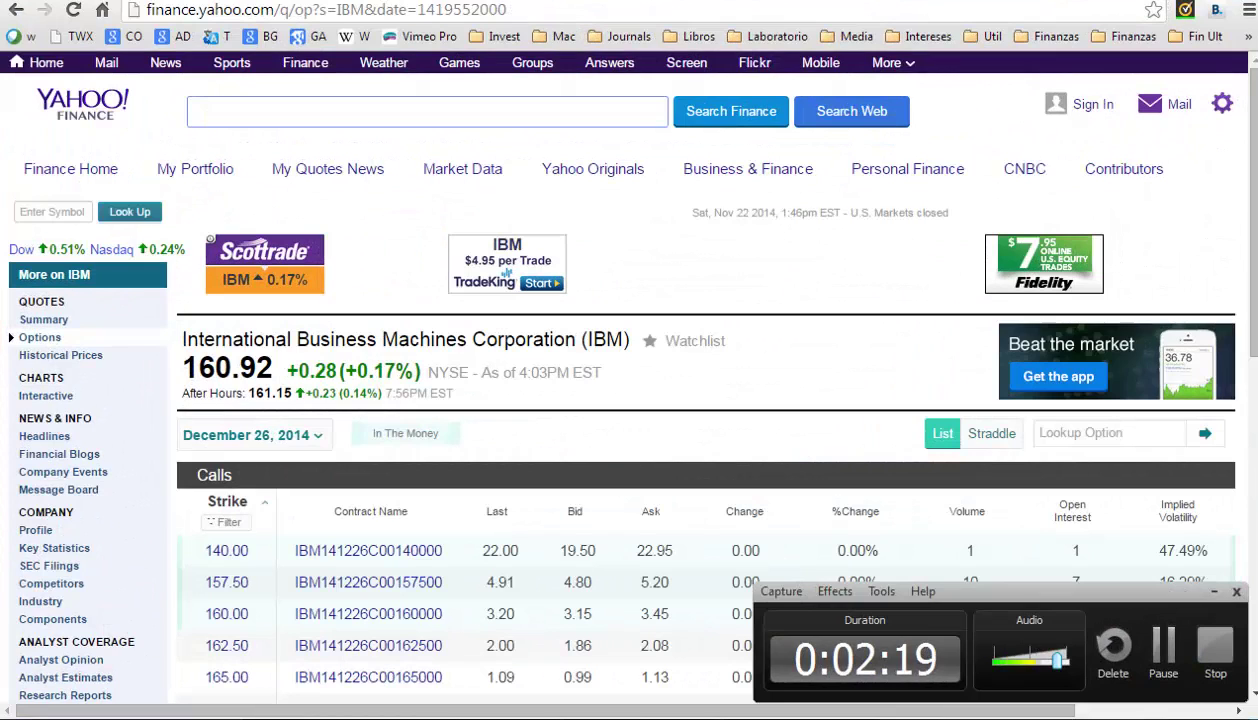
left_click(455, 715)
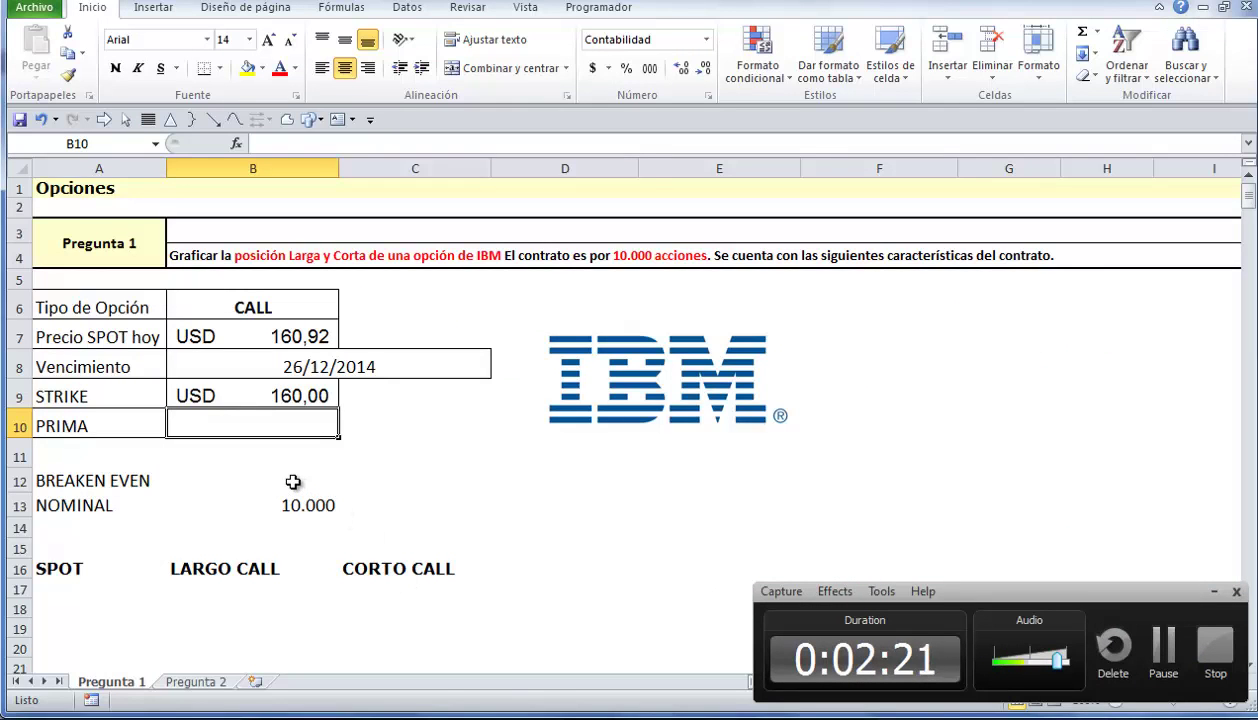
type("3")
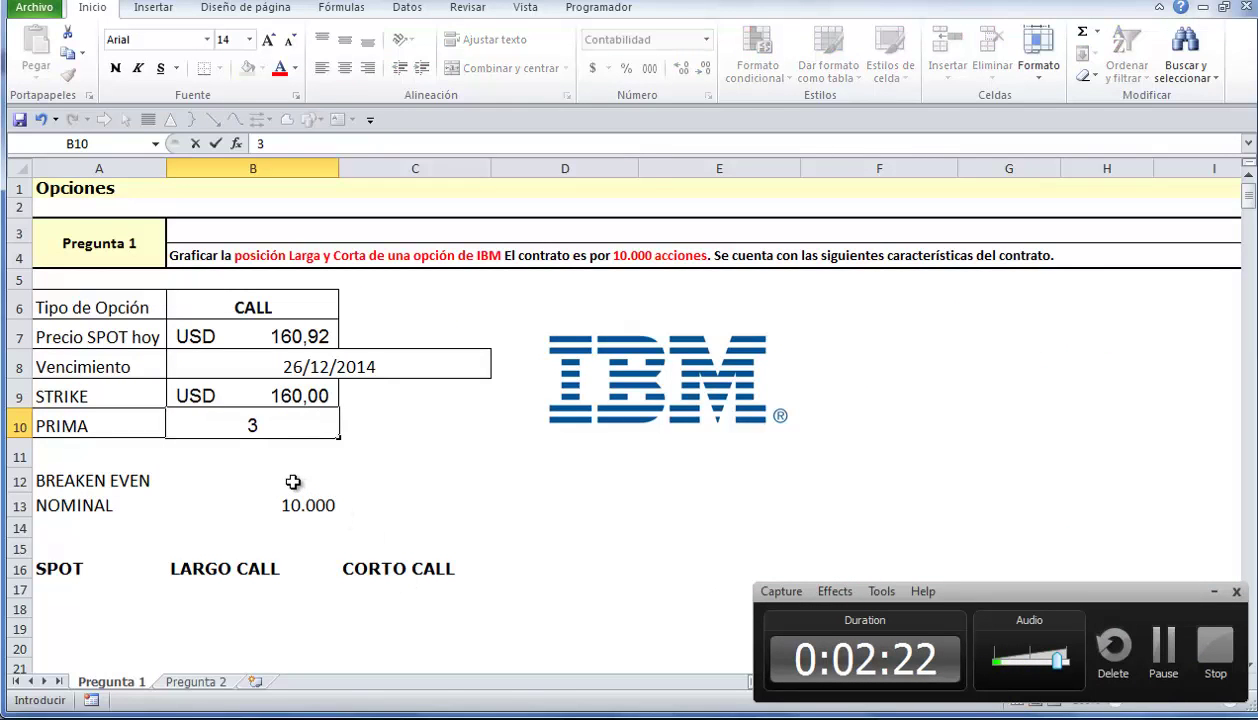
type(",20")
key("Return")
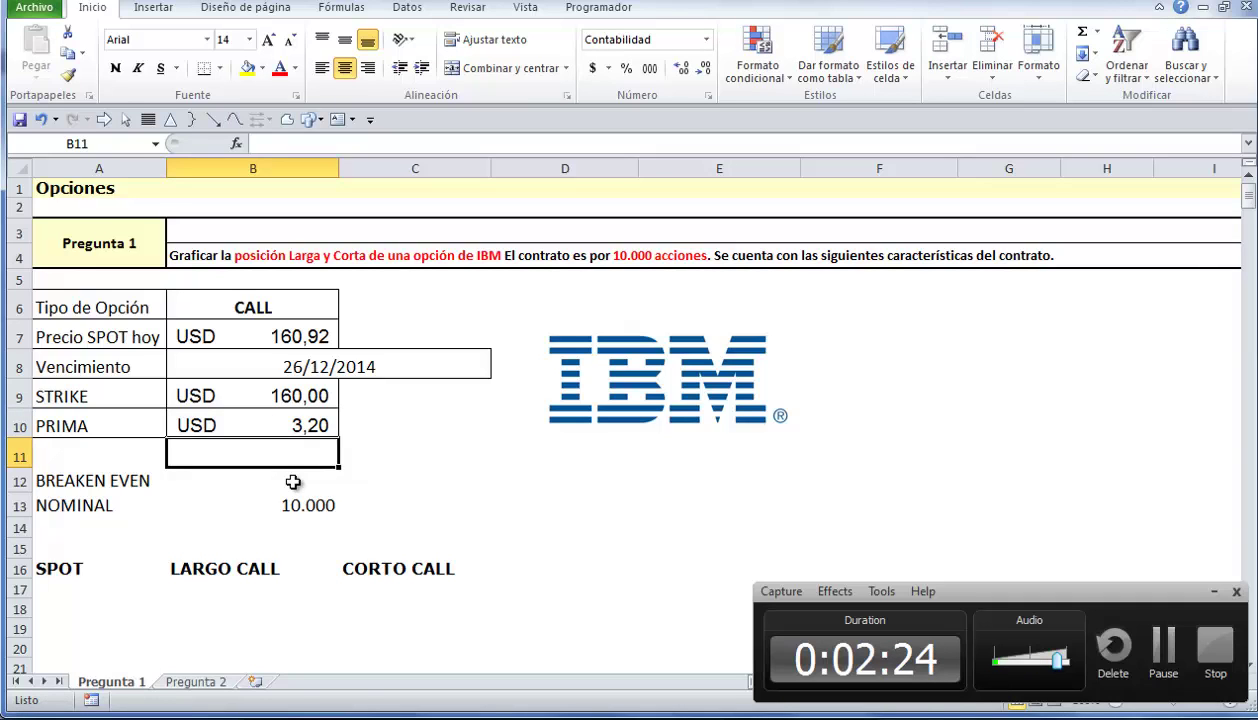
Step: Calculate the BREAKEN EVEN in B12 as strike plus premium with the formula +B9+B10
left_click(293, 482)
type("+")
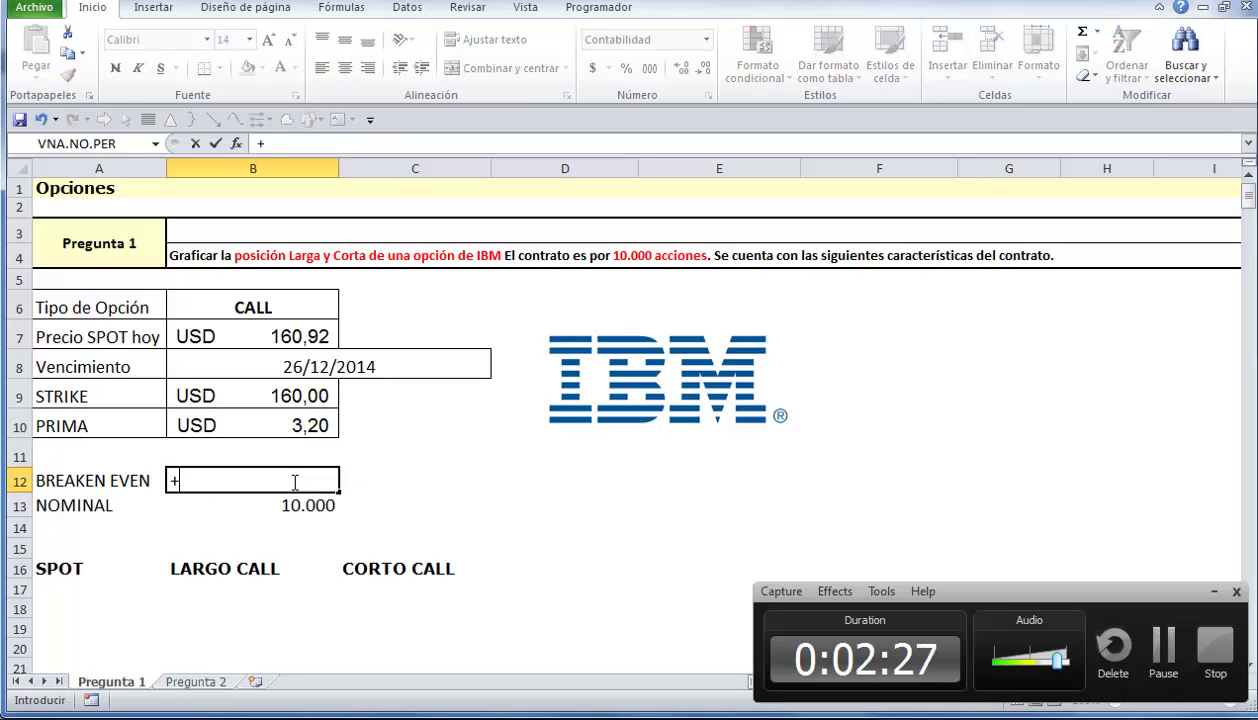
key("Up")
key("Up")
key("Up")
type("+")
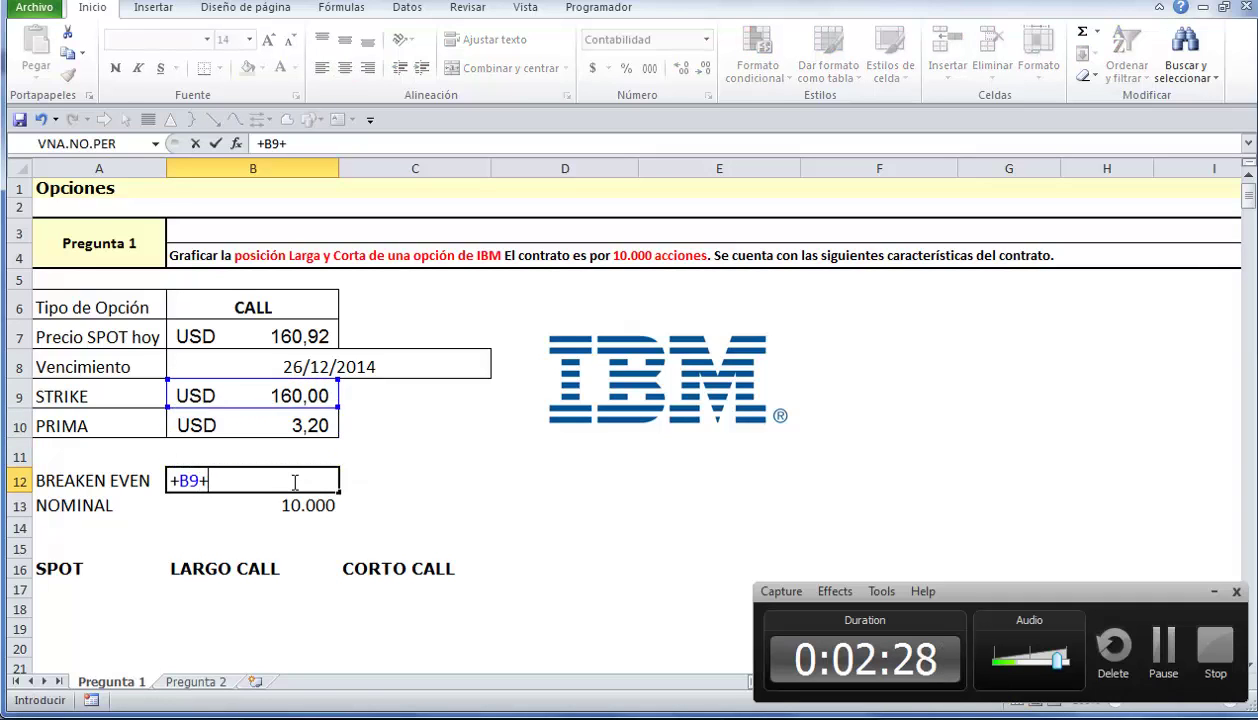
key("Up")
key("Up")
key("Return")
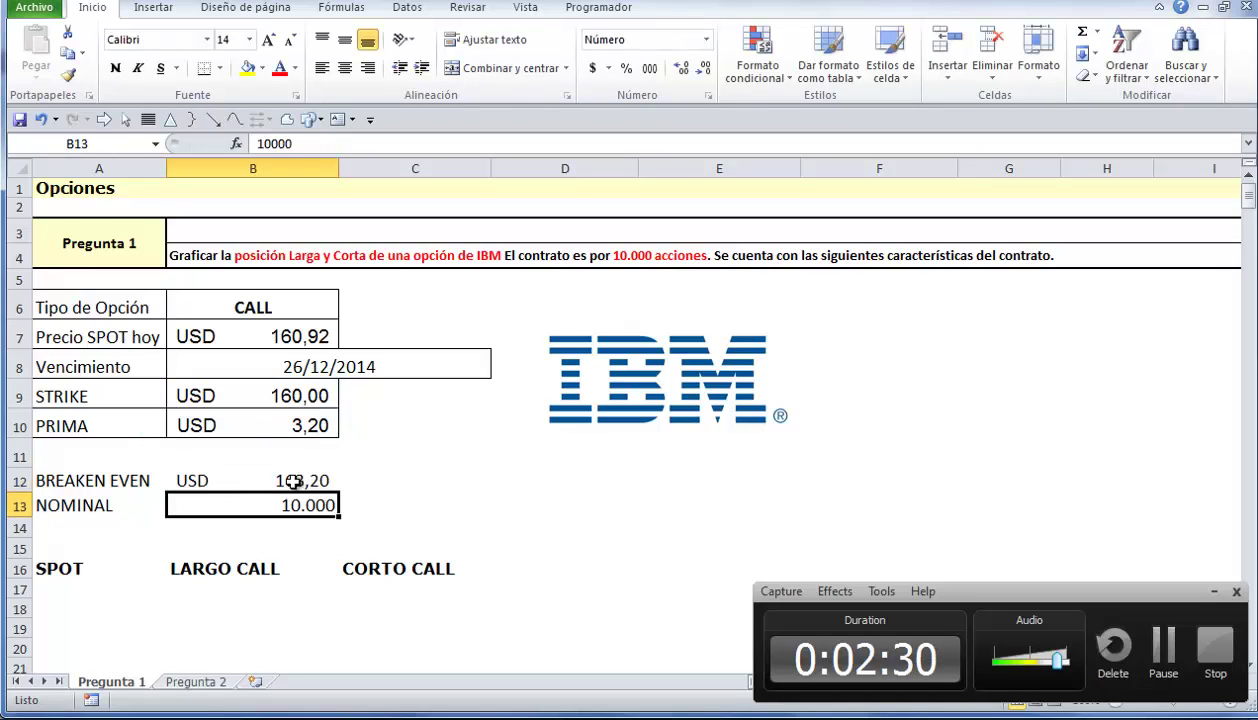
left_click(254, 468)
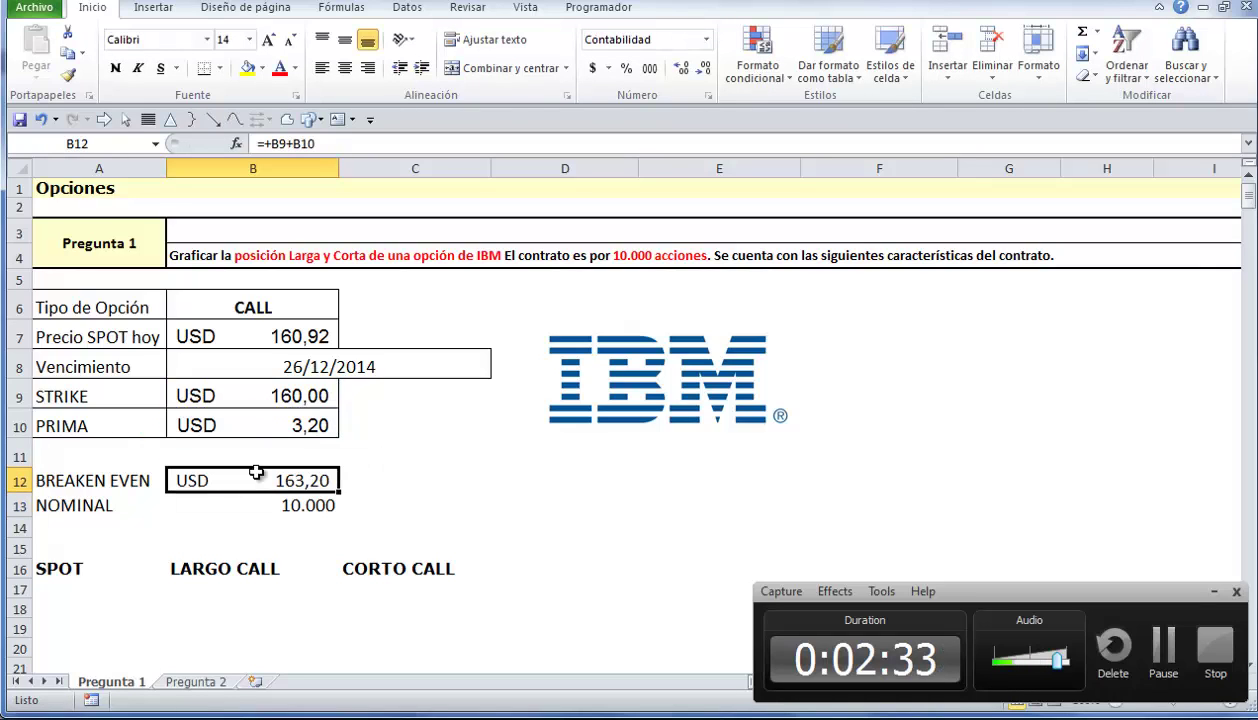
left_click(262, 352)
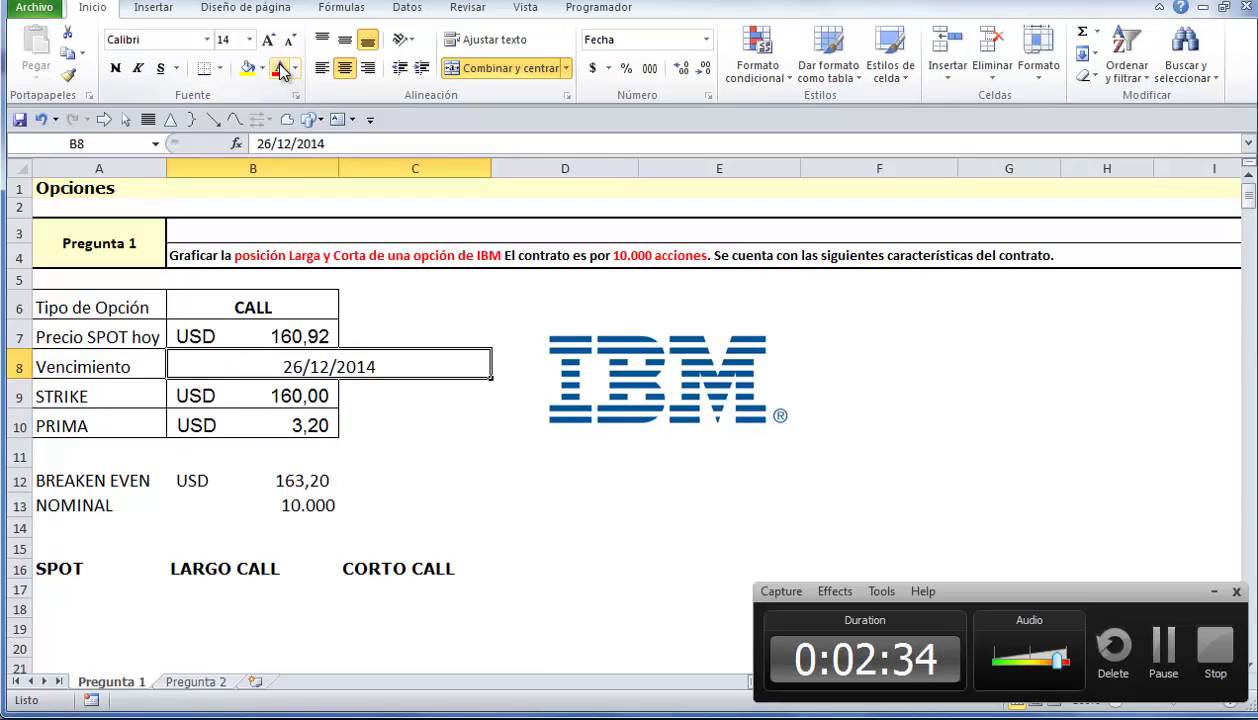
left_click(240, 478)
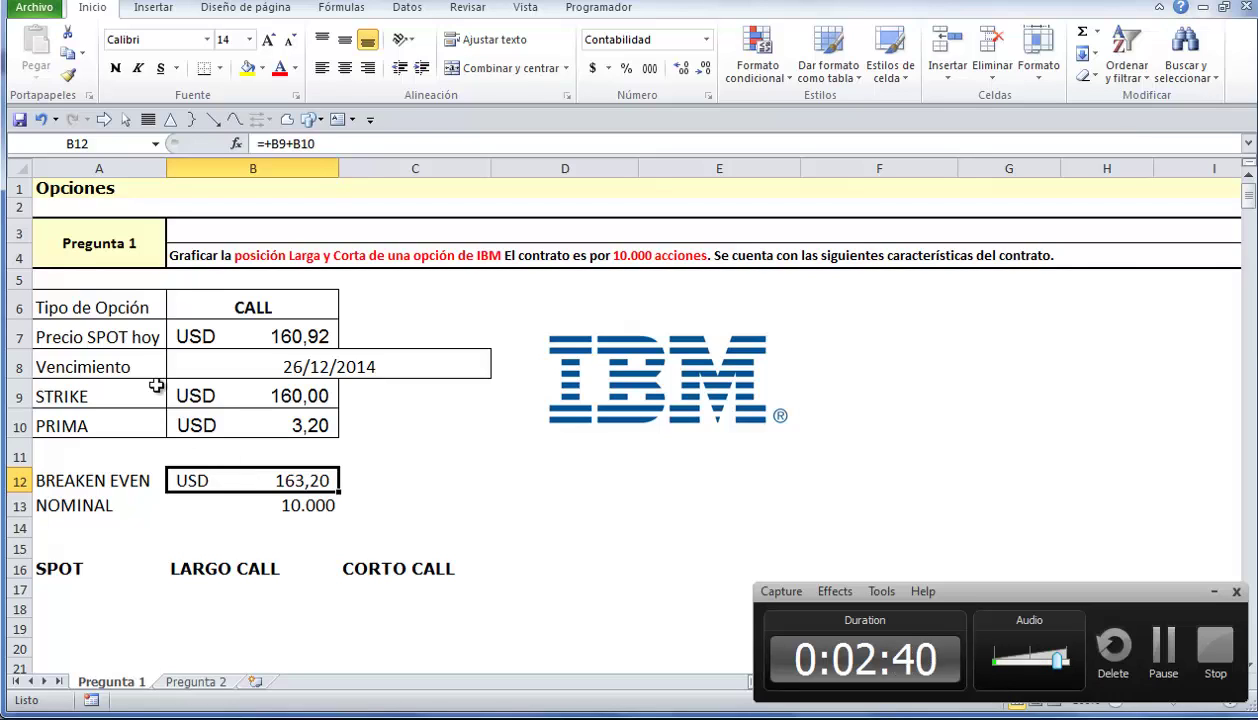
left_click_drag(129, 330, 158, 326)
Step: Change the SPOT column header in A16 to SPOT T+1
left_click(88, 567)
double_click(88, 567)
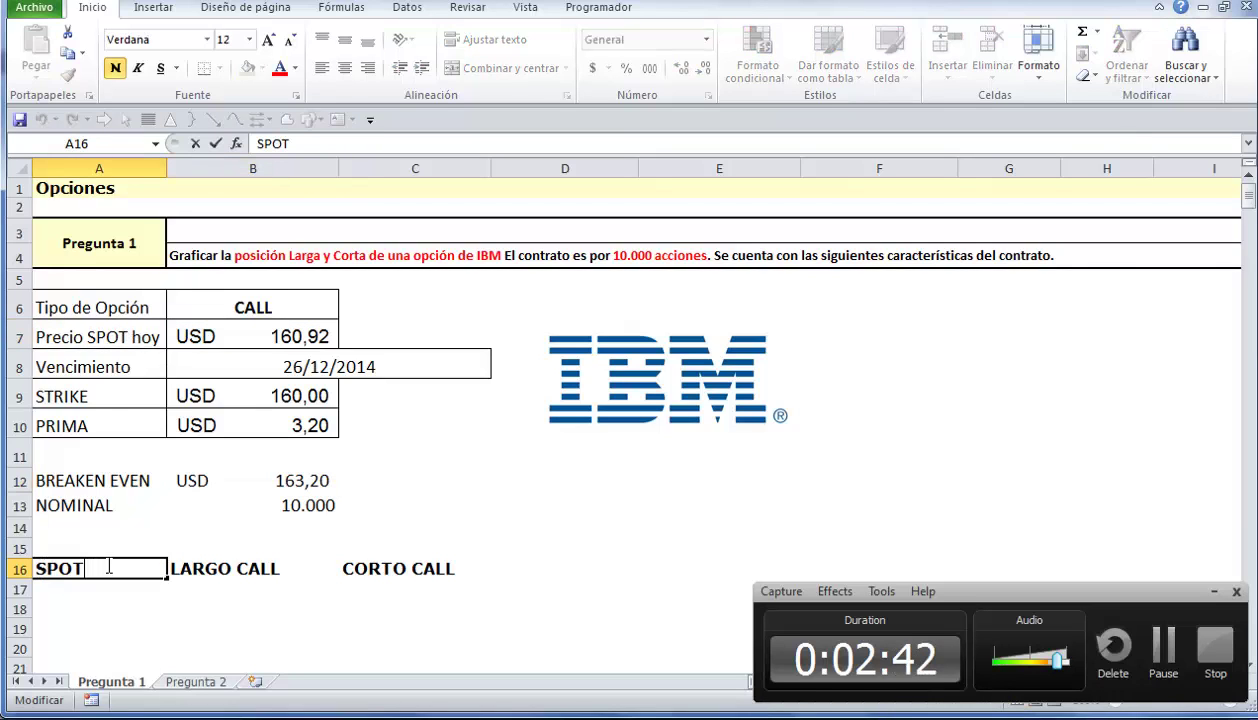
type("T")
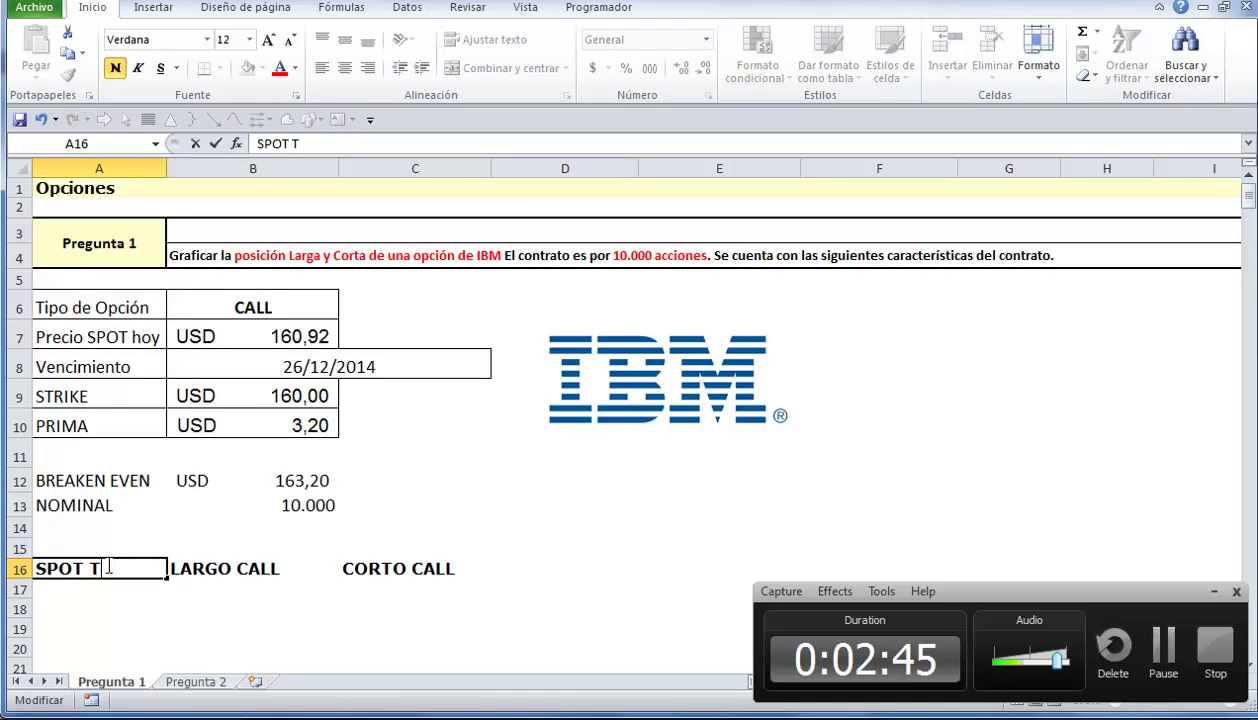
type("+1")
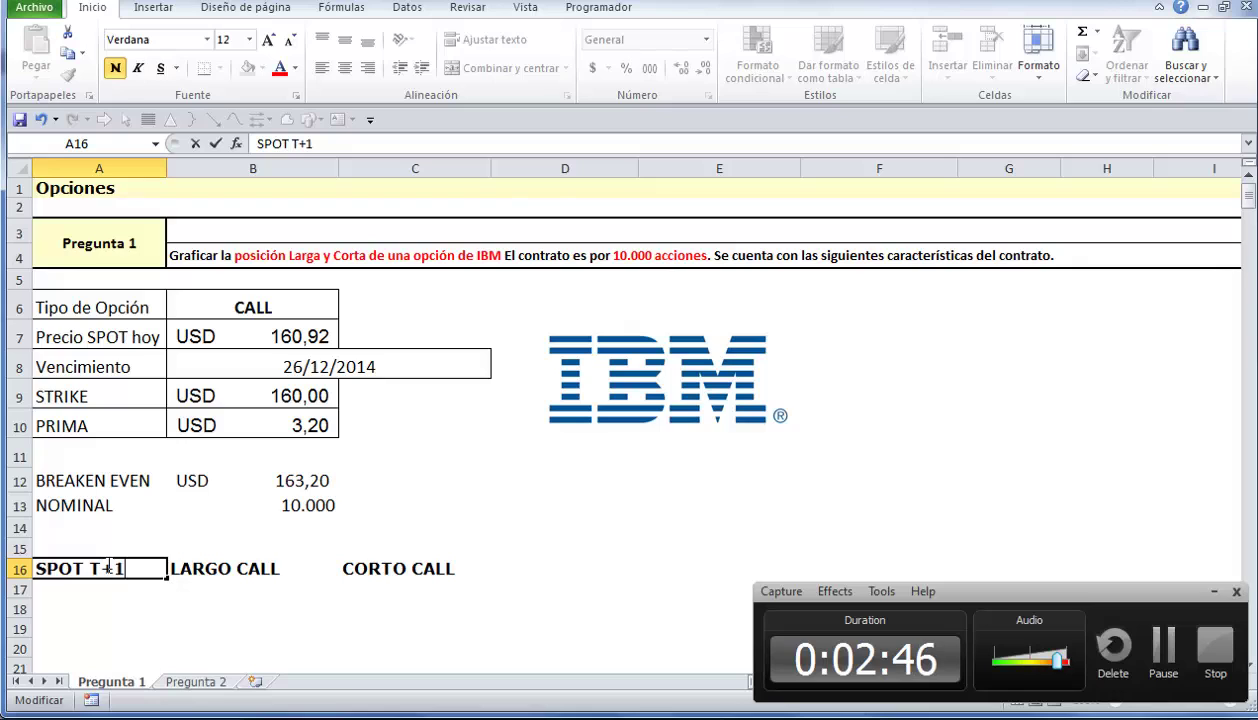
left_click(322, 480)
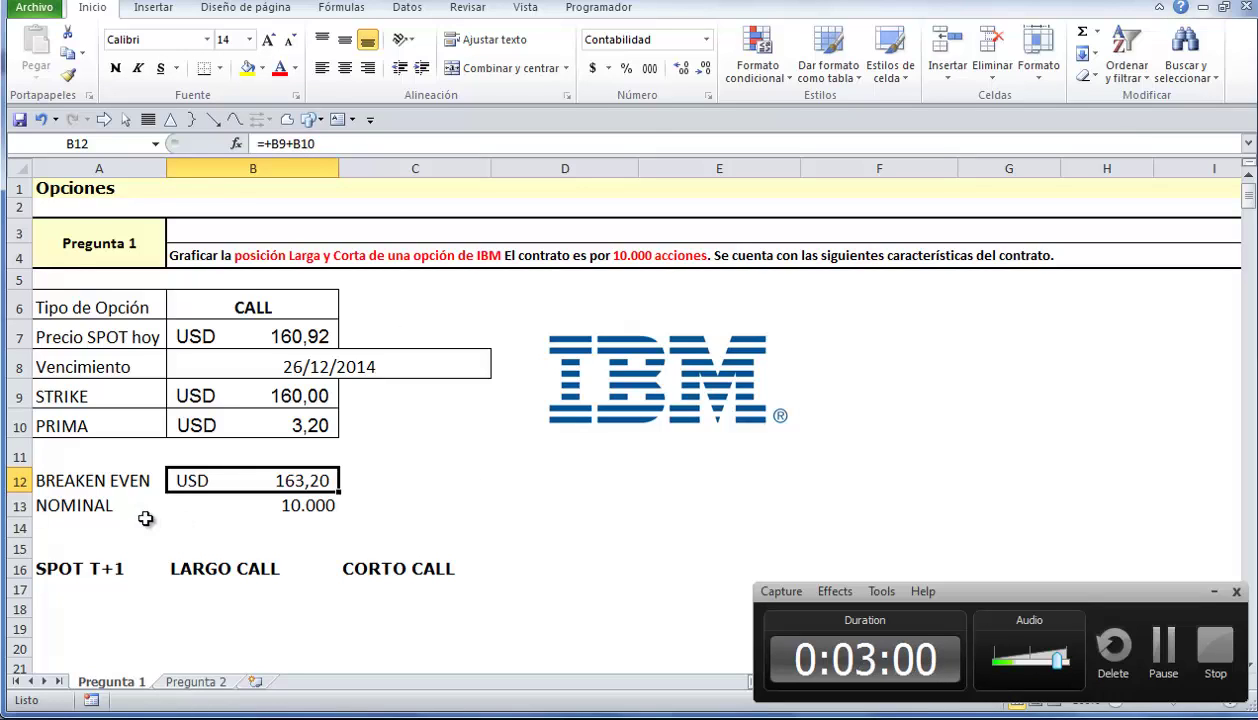
left_click(65, 582)
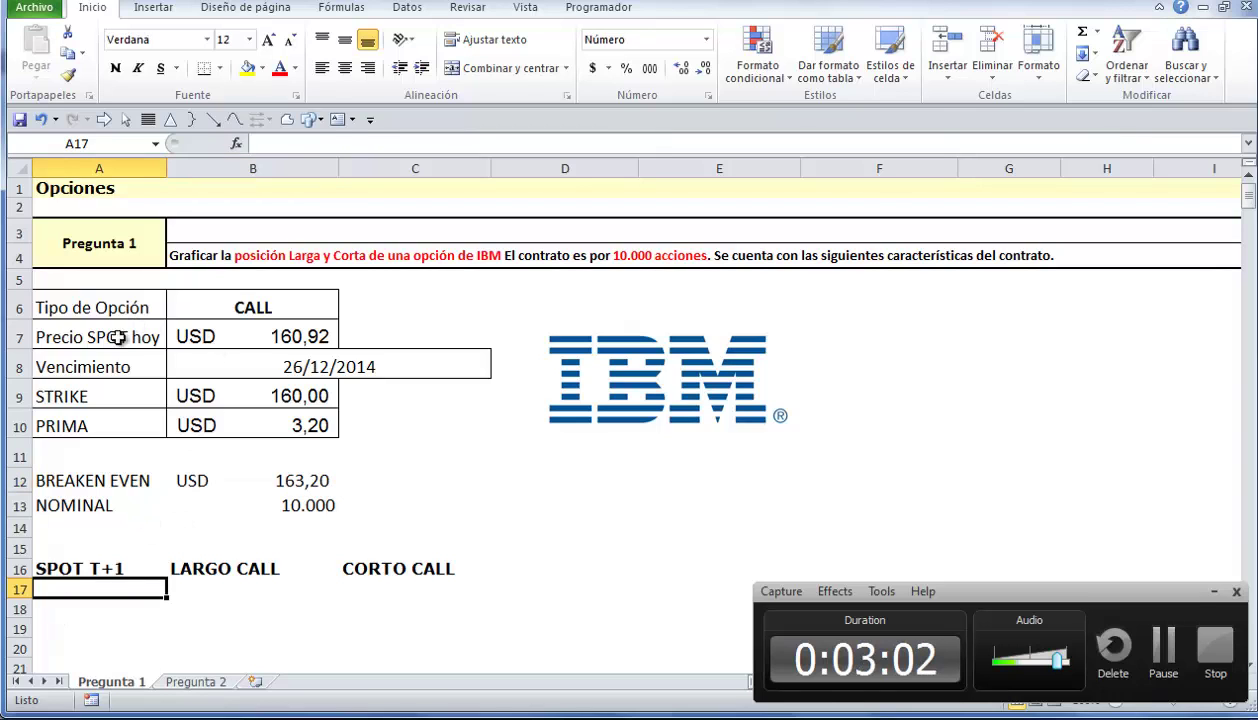
left_click_drag(135, 334, 252, 340)
scroll(171, 595, "down", 8)
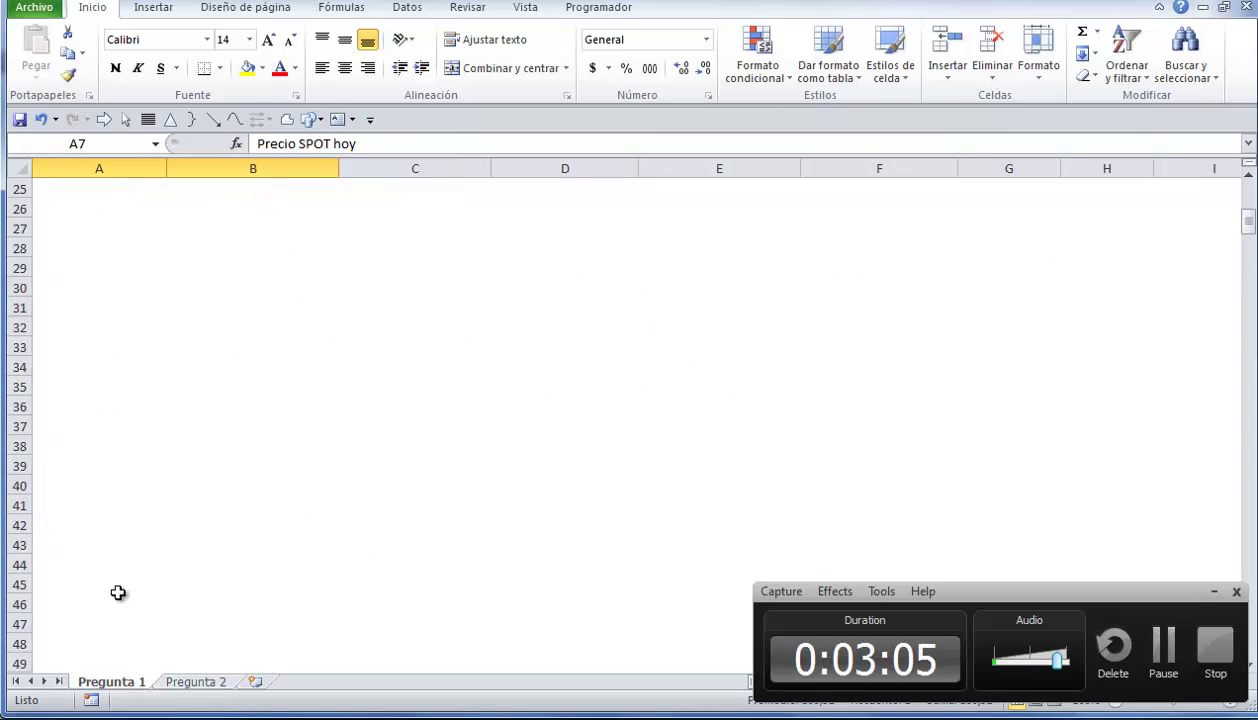
left_click(76, 564)
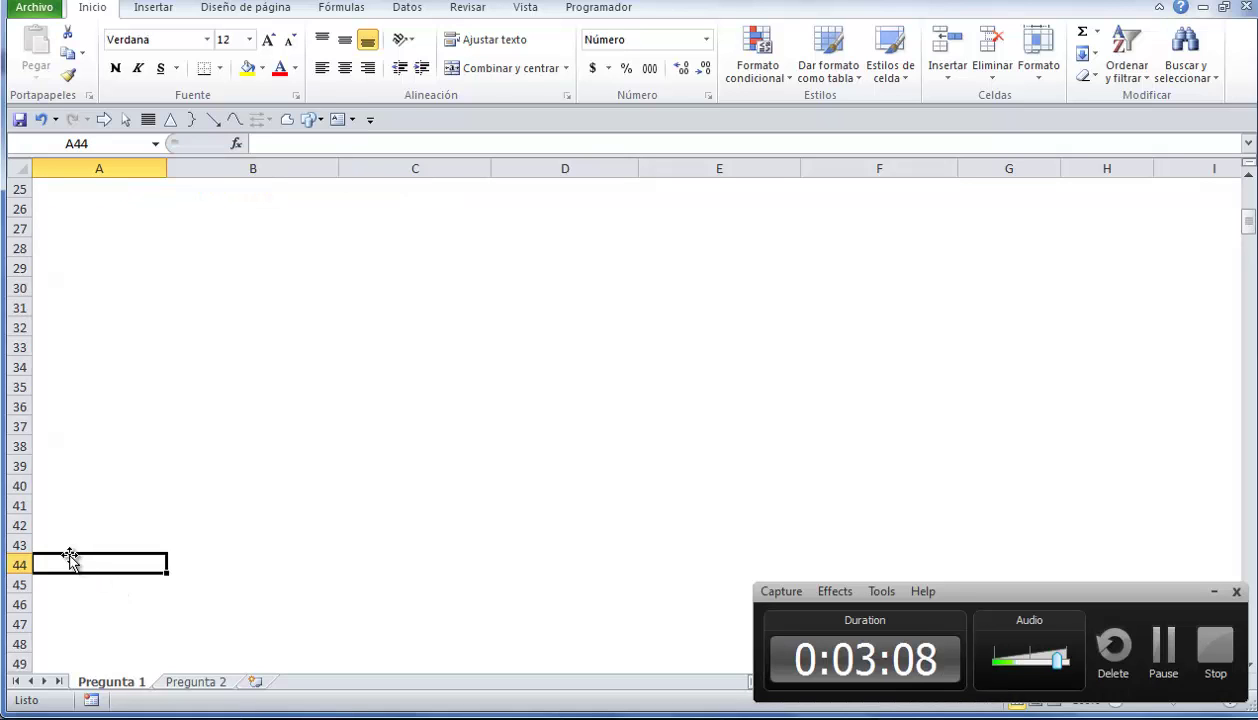
scroll(70, 554, "up", 7)
scroll(69, 554, "up", 1)
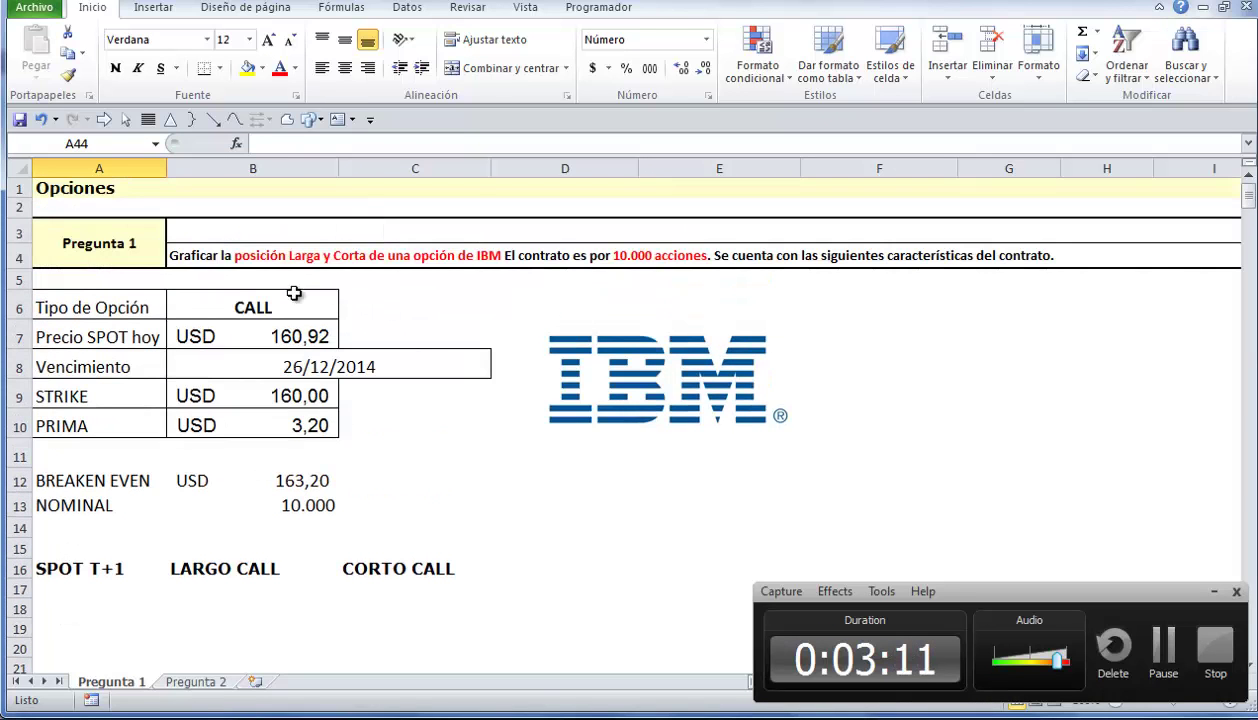
left_click_drag(265, 337, 131, 332)
Step: Enter 100 in A17 as the first price under SPOT T+1
left_click(92, 590)
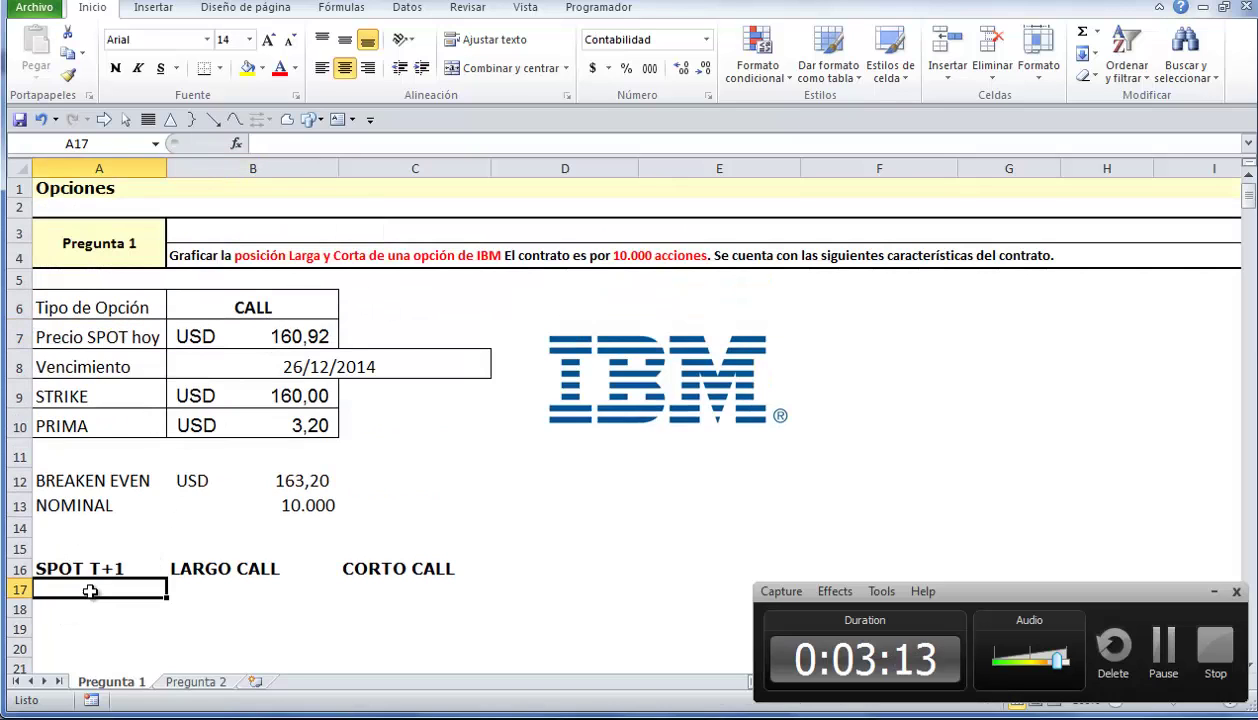
type("100")
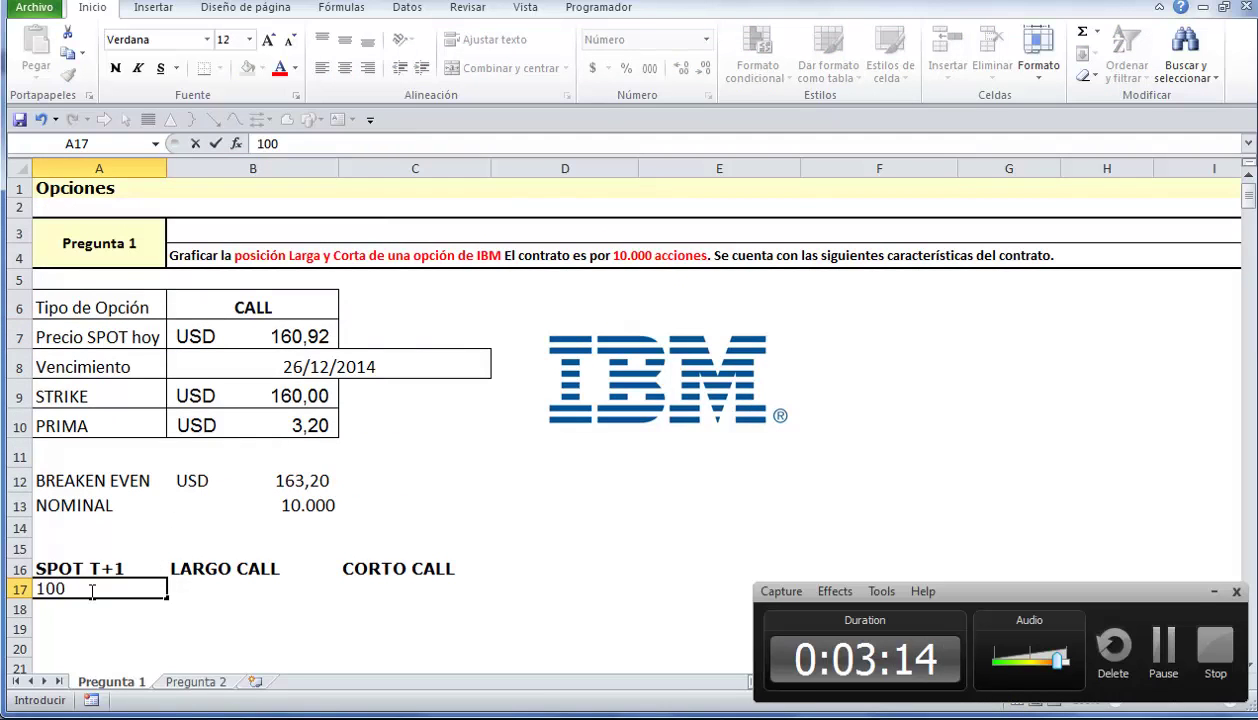
key("Return")
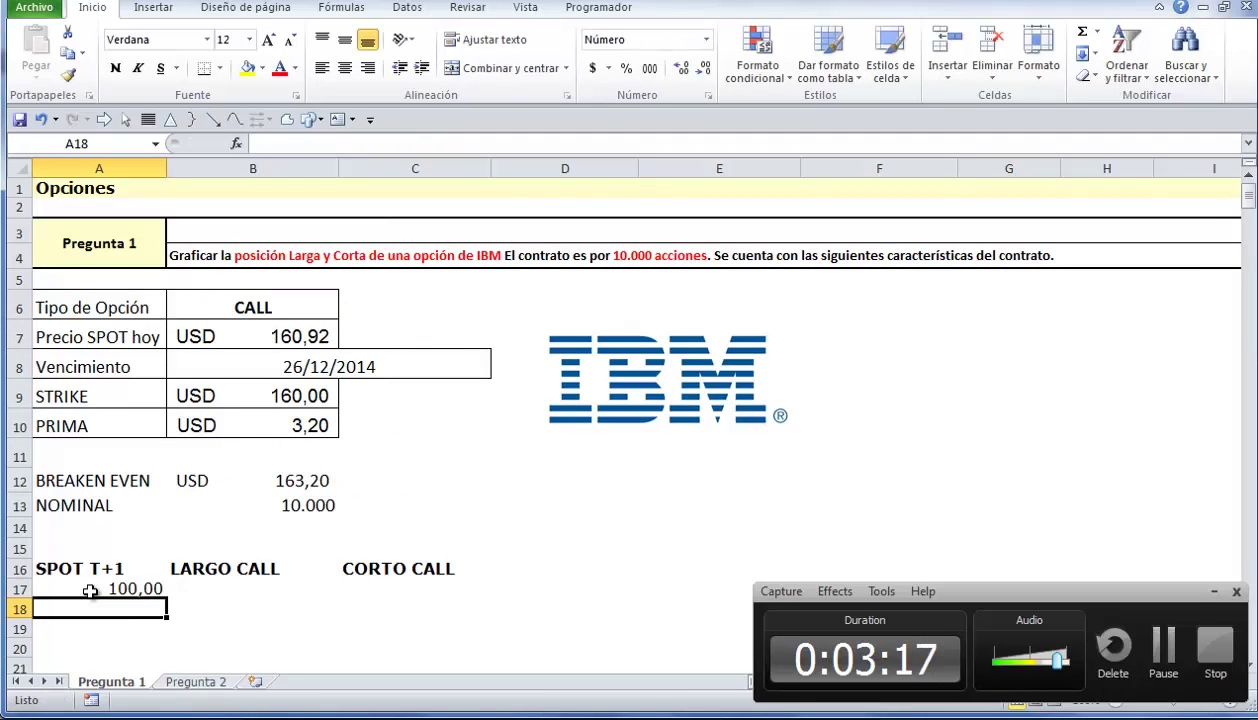
Step: Centre the first SPOT T+1 value in A17 and reduce it to one decimal place
left_click(111, 585)
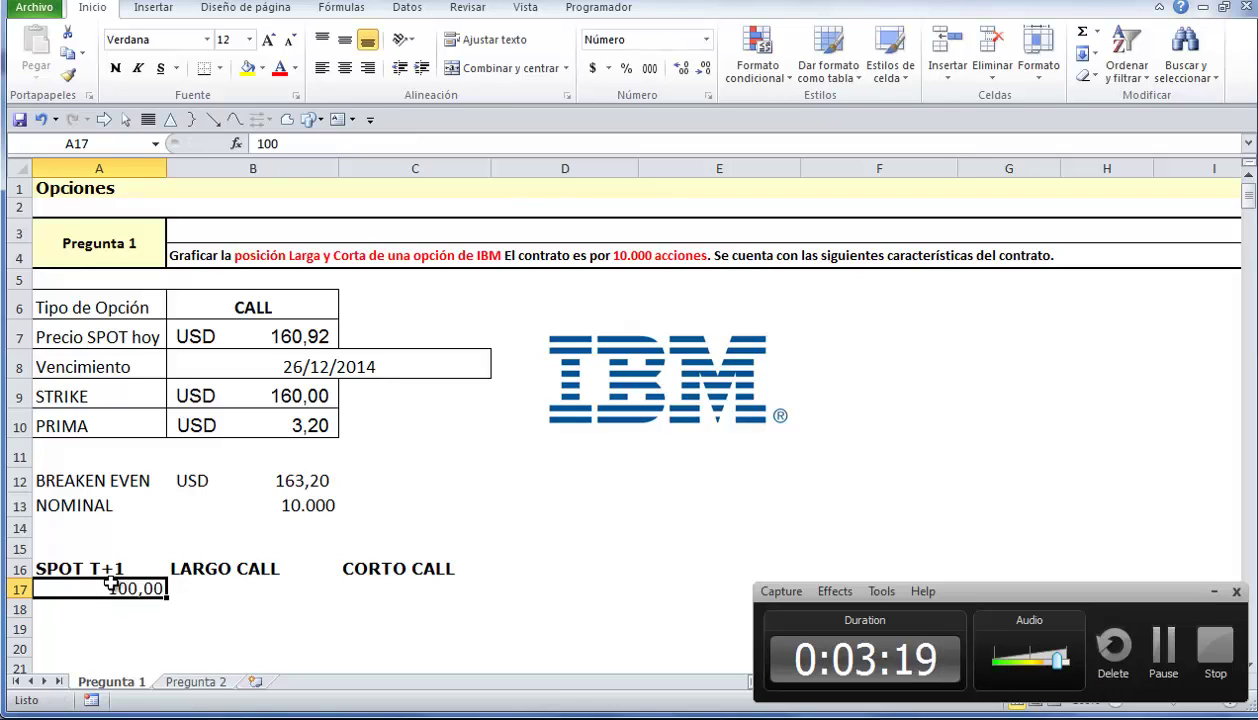
left_click(344, 67)
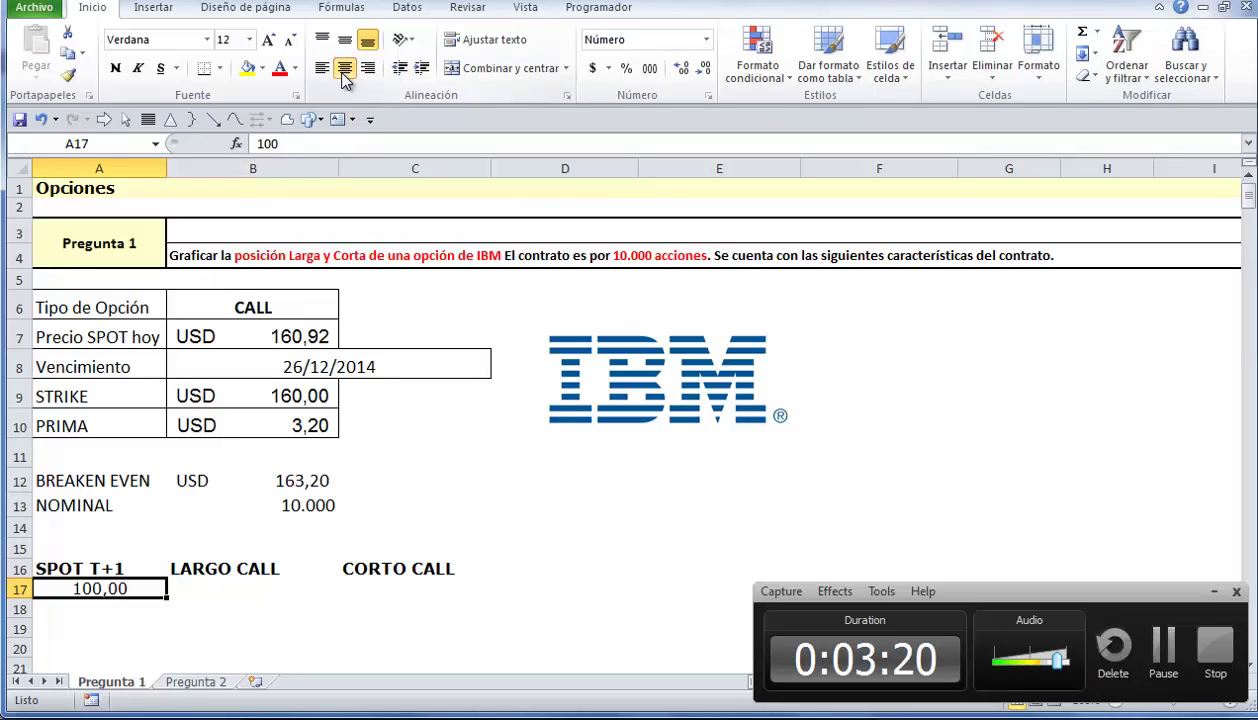
left_click(704, 68)
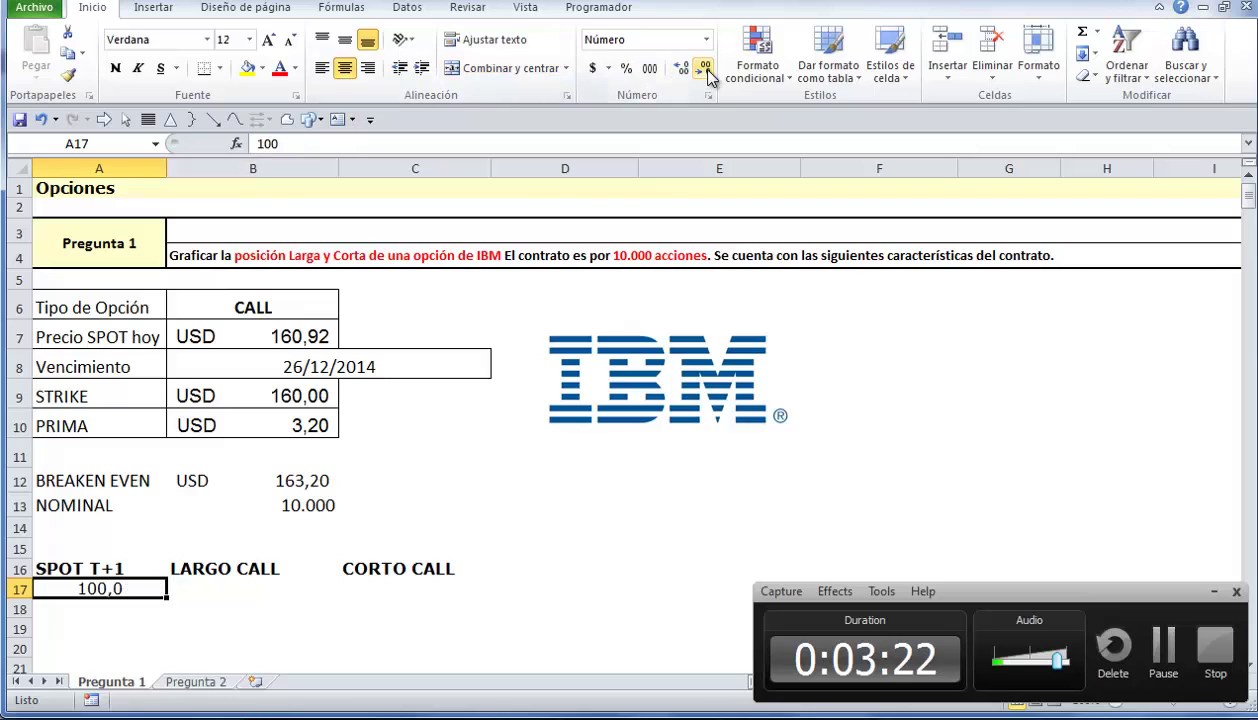
left_click(308, 336)
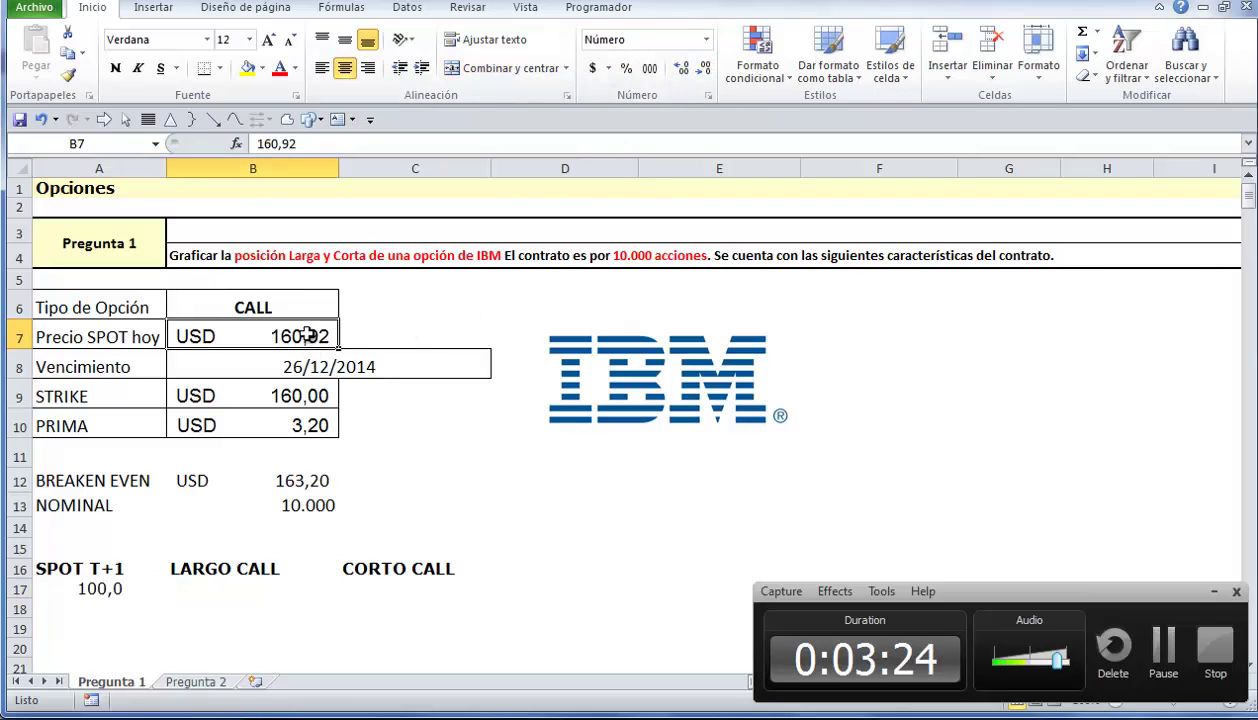
Step: Fill the SPOT T+1 column down from A17 with a linear series in steps of 0,5 up to 200
left_click(117, 587)
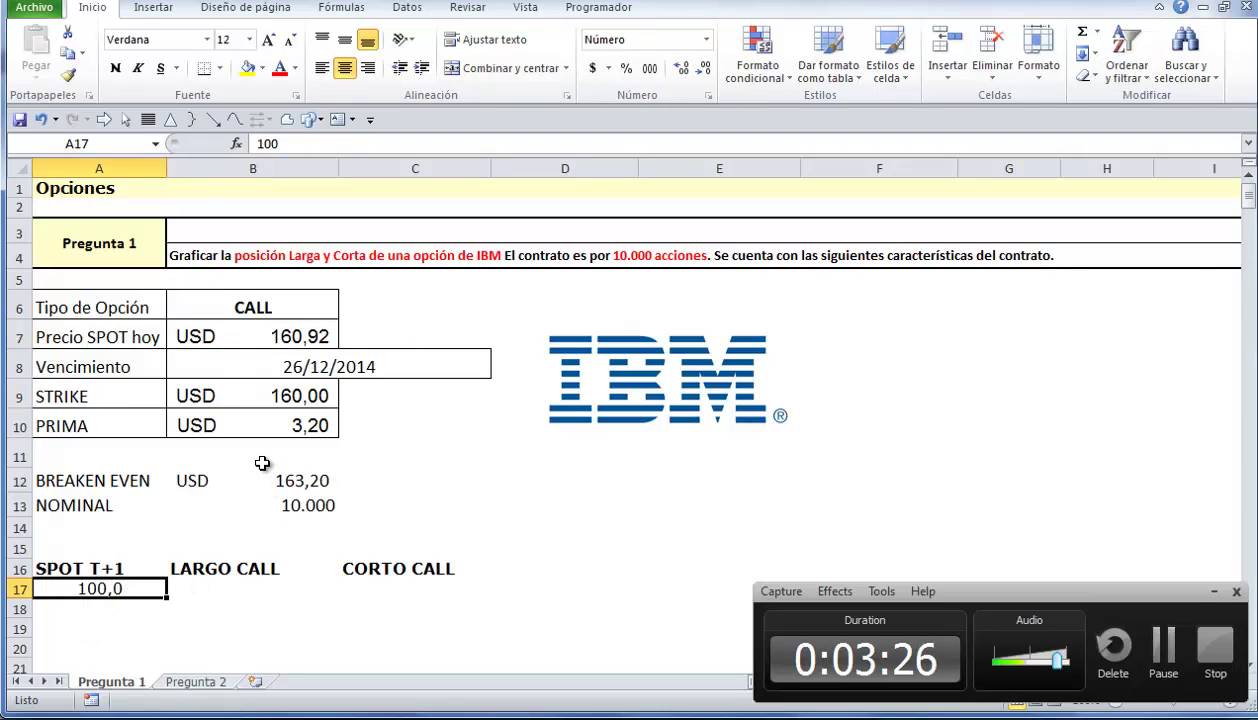
left_click(1087, 53)
left_click(1124, 187)
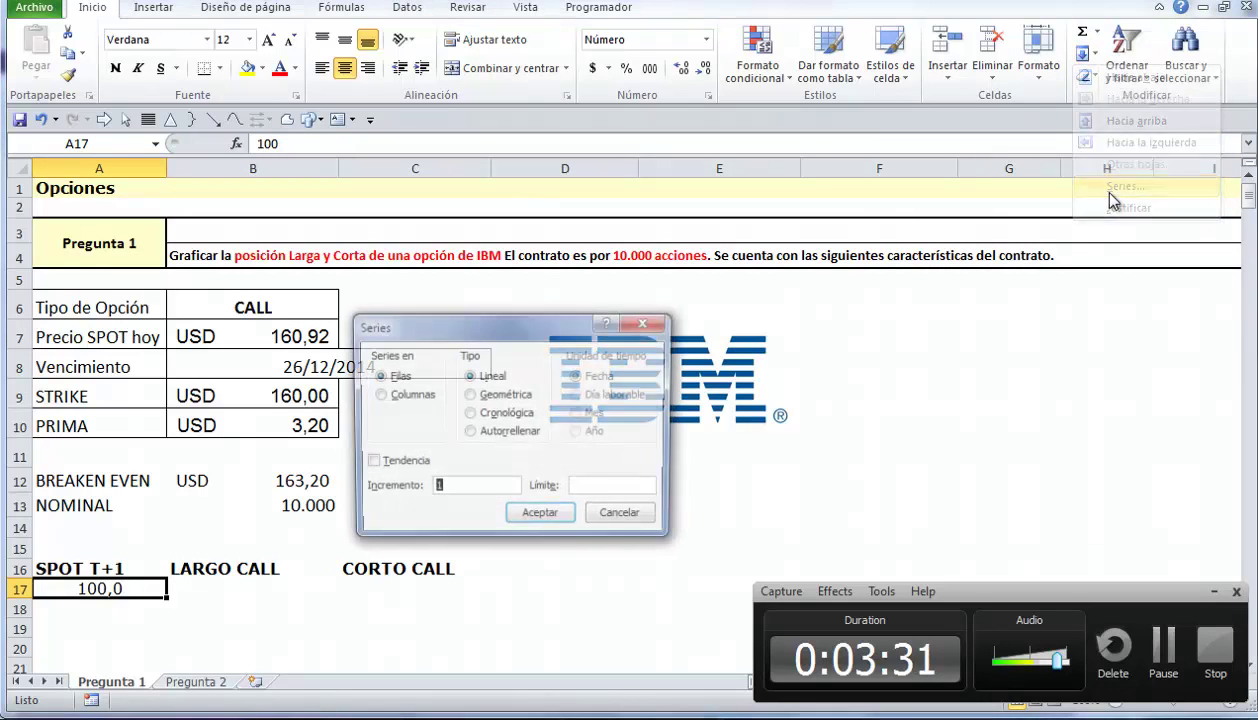
left_click(420, 397)
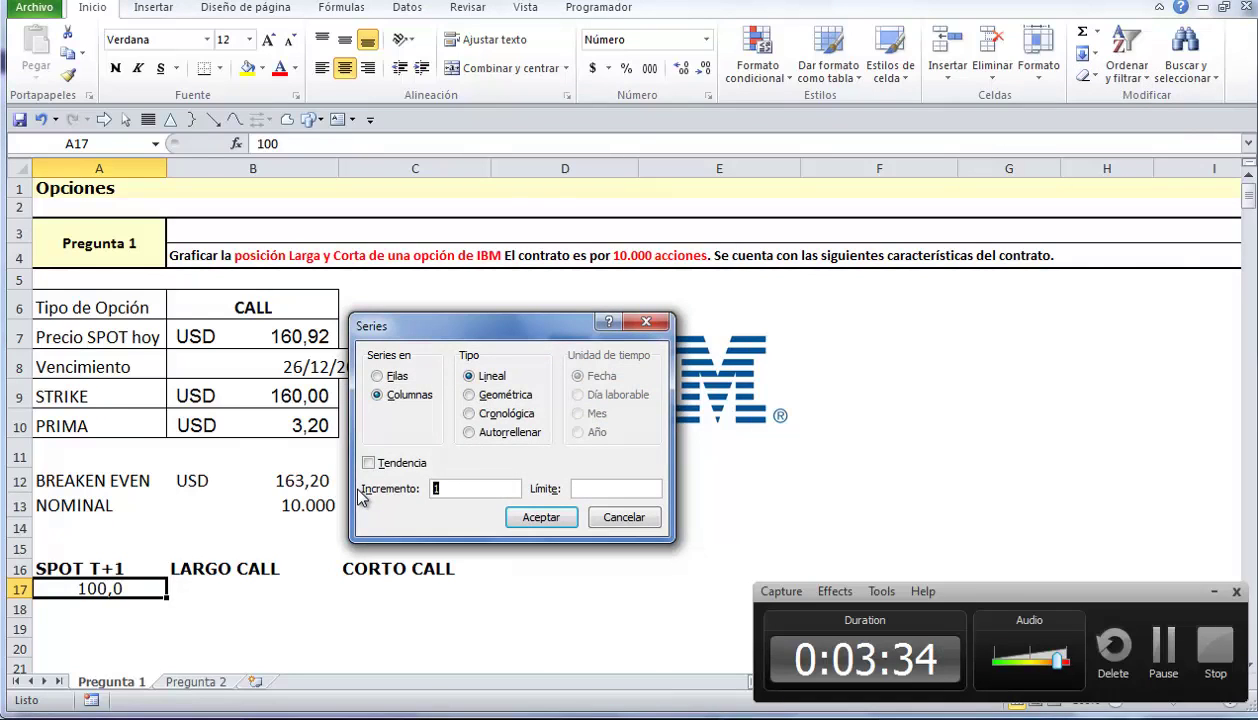
type("0,5")
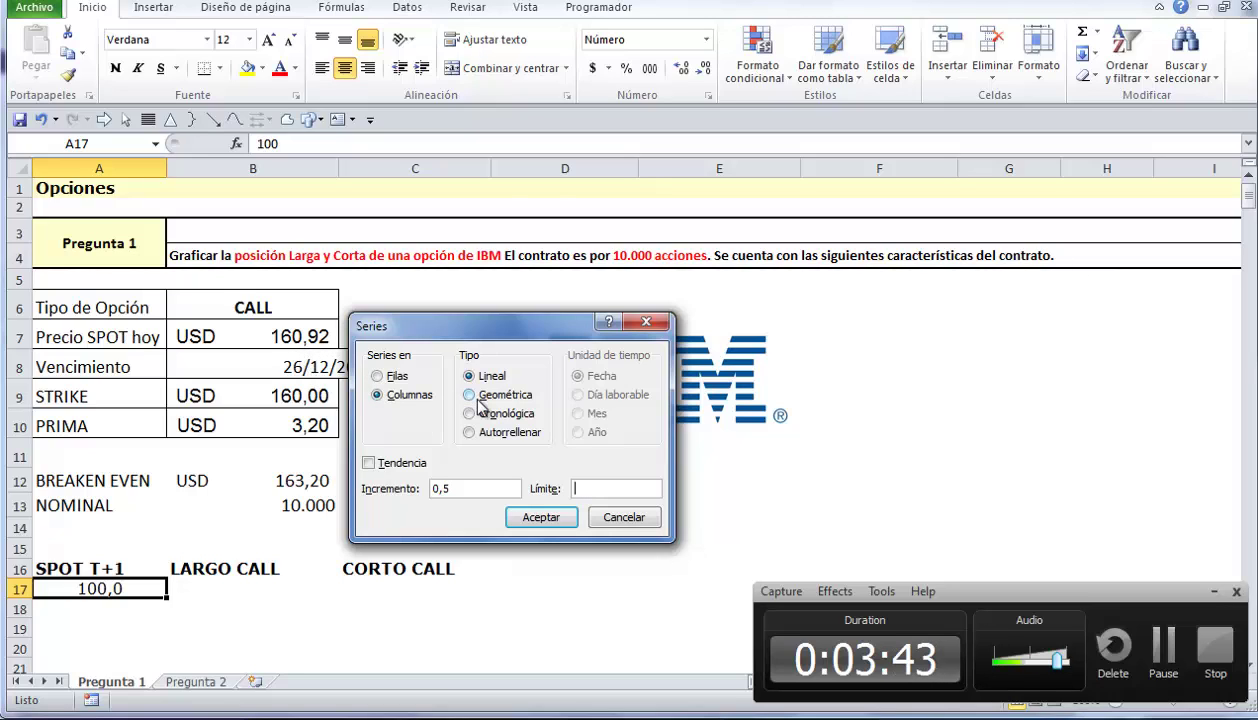
type("200")
left_click(541, 519)
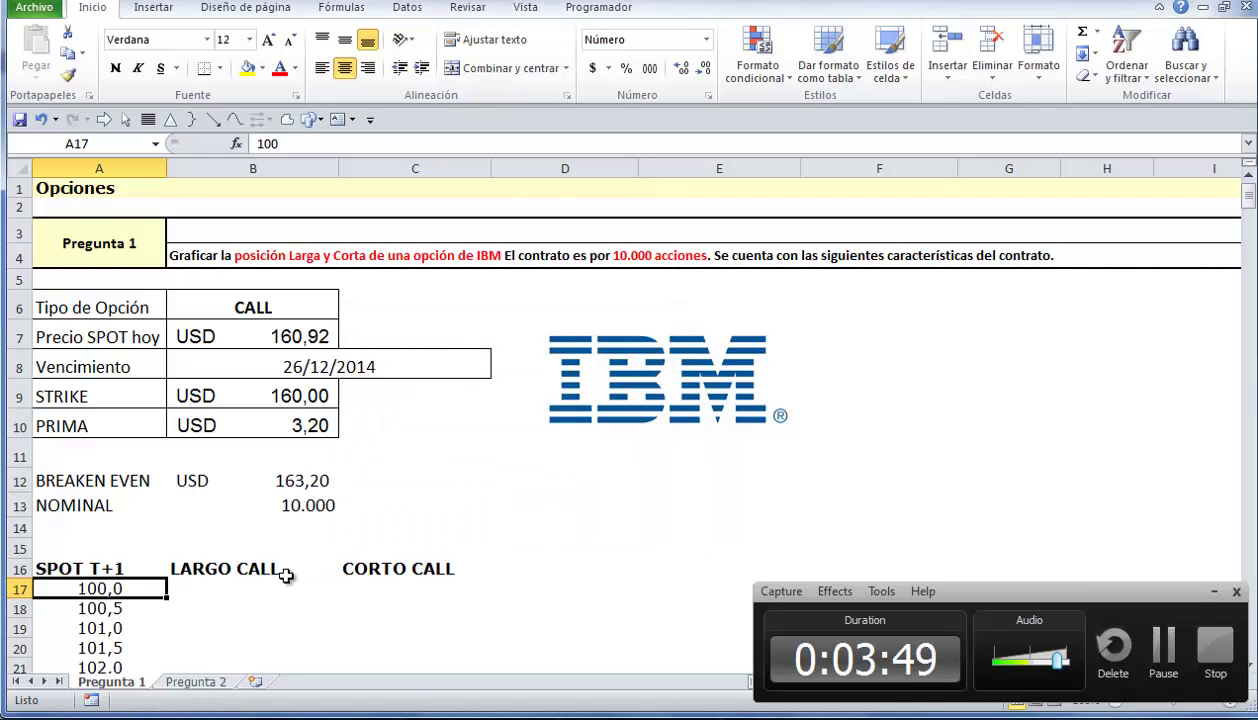
scroll(270, 550, "down", 20)
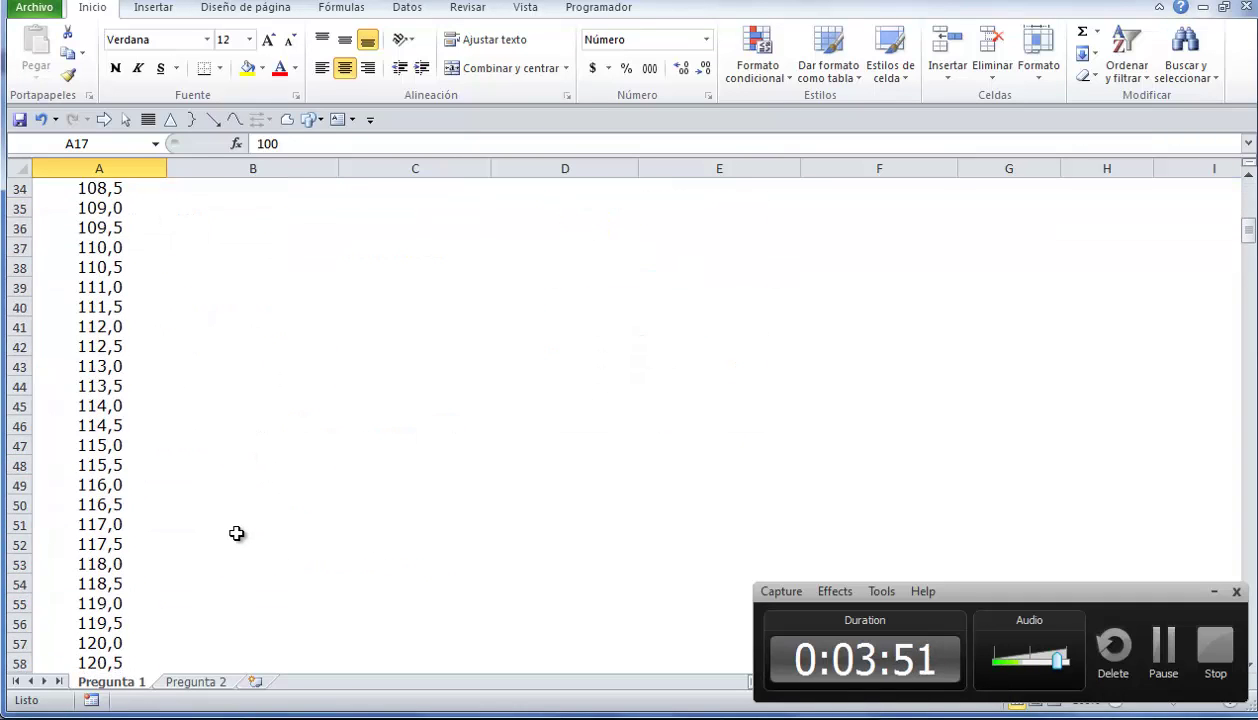
left_click_drag(1248, 260, 1250, 193)
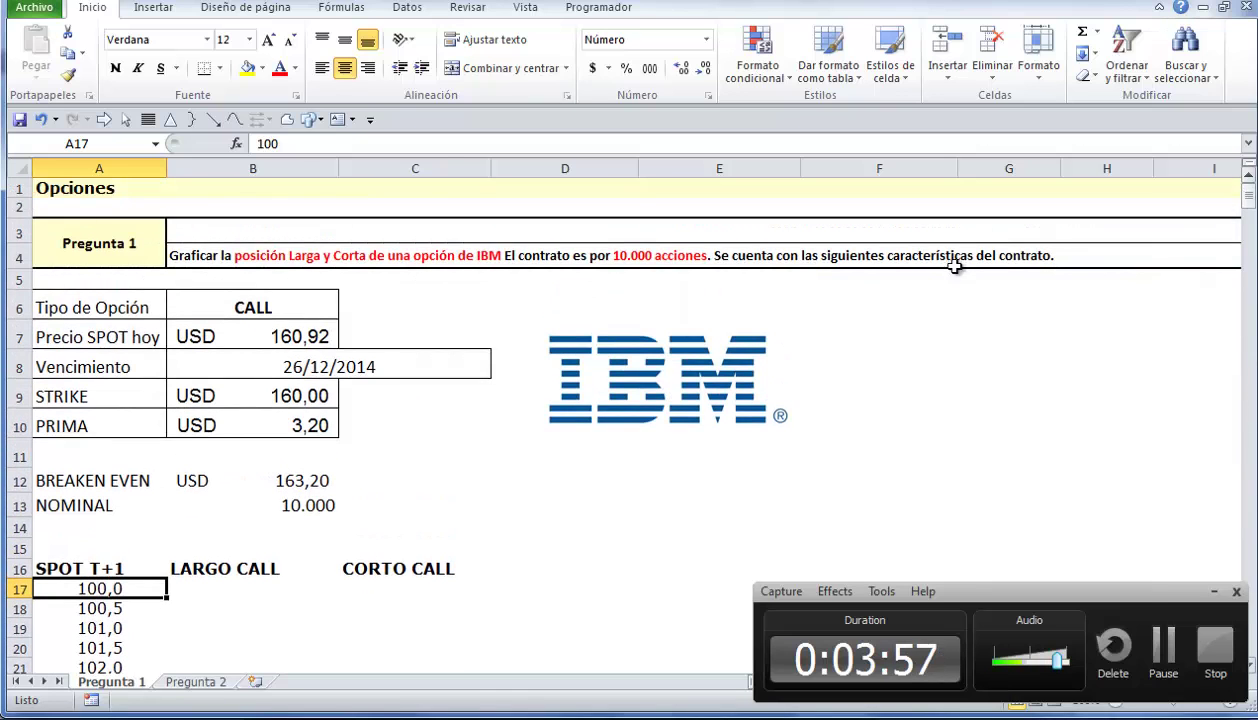
Step: Apply all borders to the SPOT T+1, LARGO CALL and CORTO CALL table from A16 to C217
left_click(100, 568)
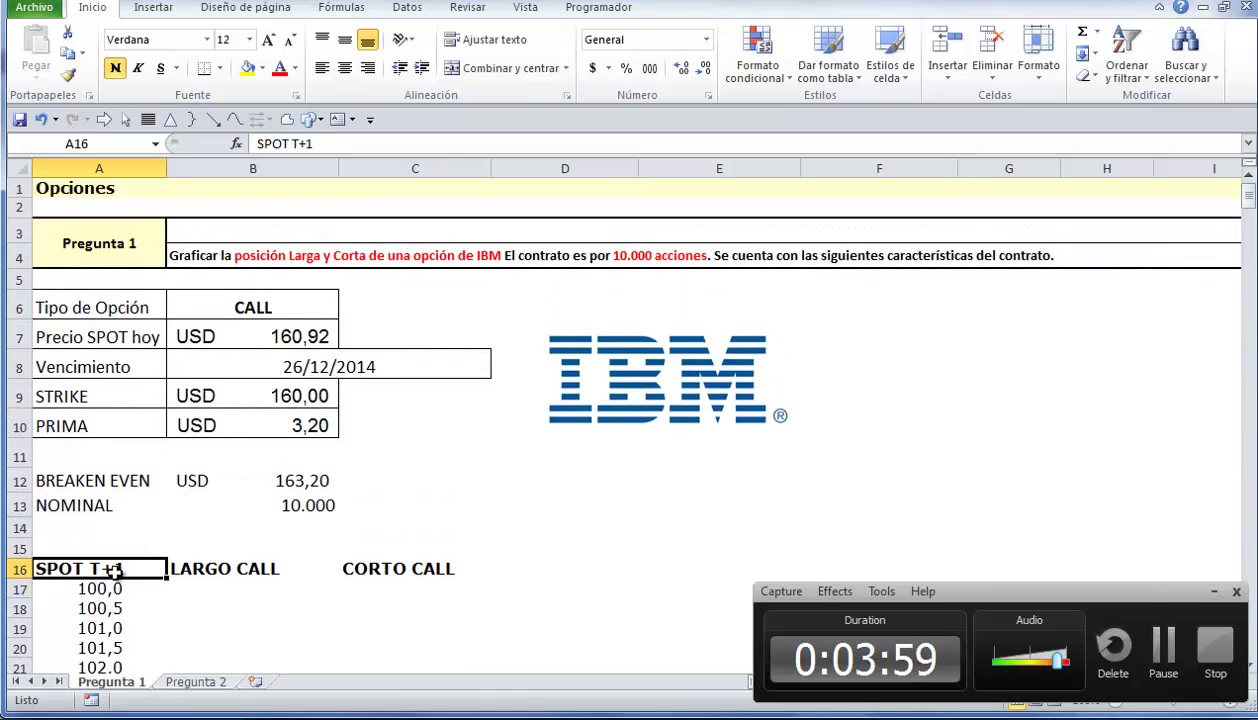
key("ctrl+shift+Down")
key("shift+Right")
key("shift+Right")
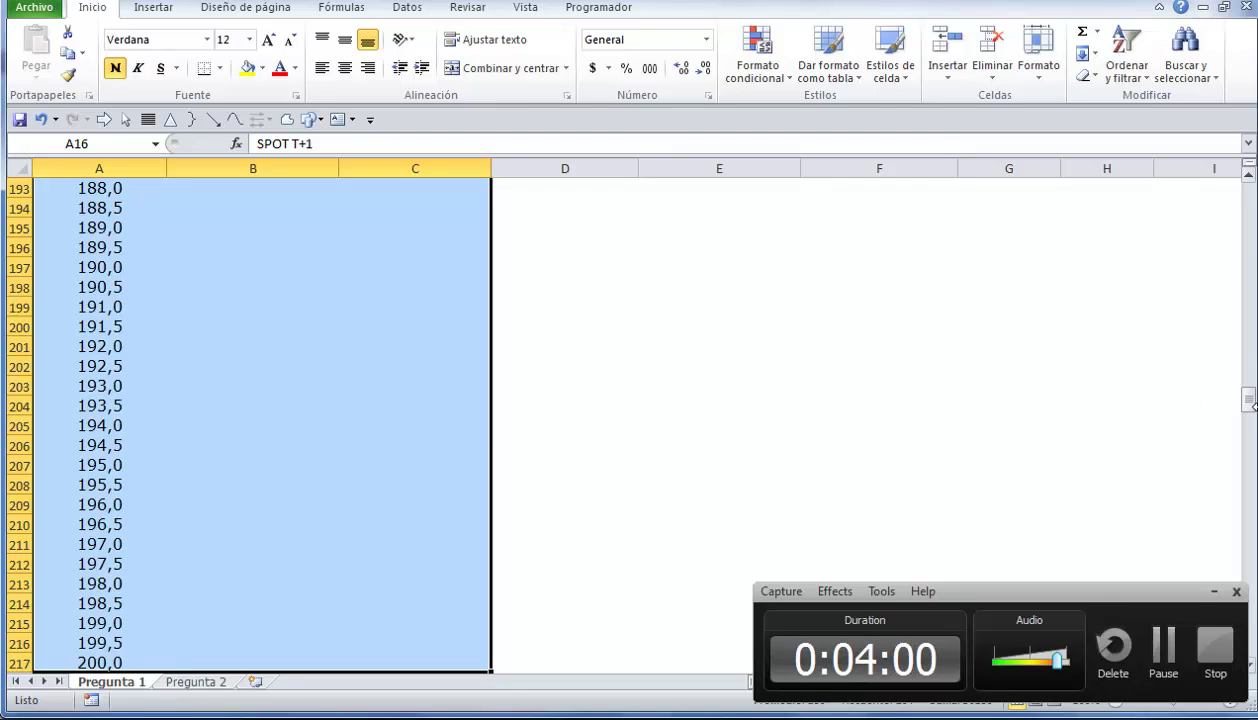
left_click_drag(1250, 400, 1249, 195)
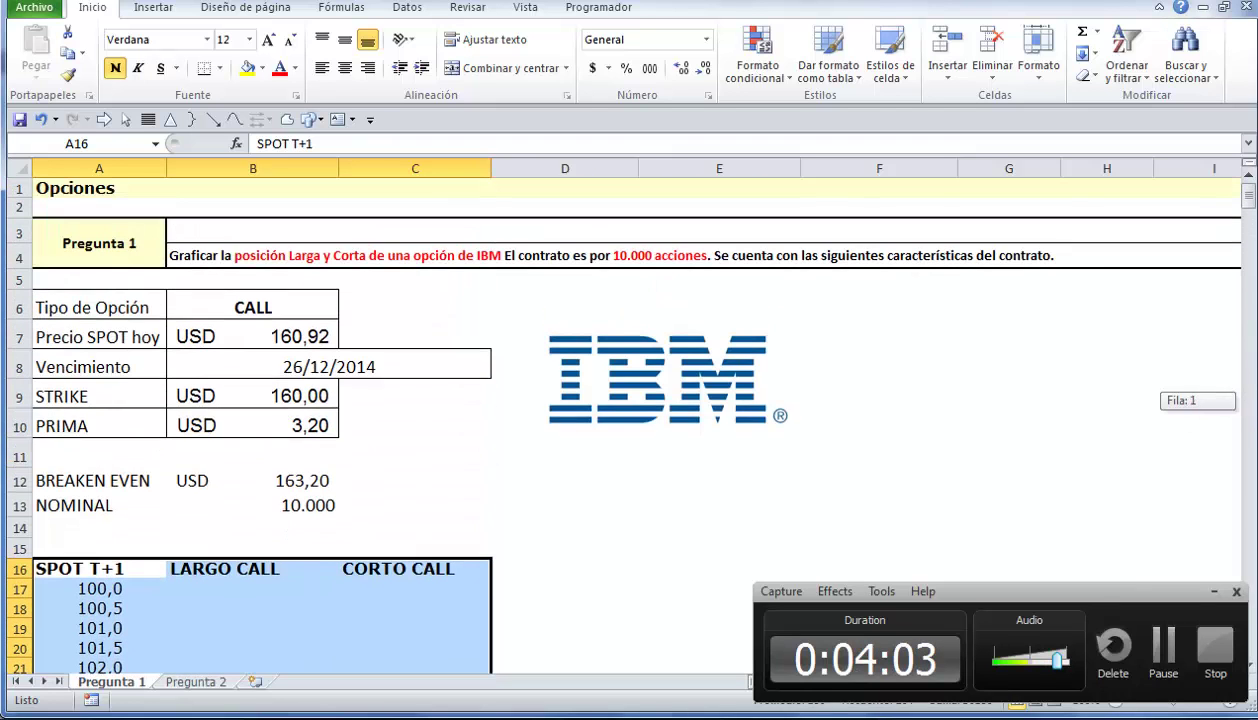
left_click(220, 68)
left_click(285, 229)
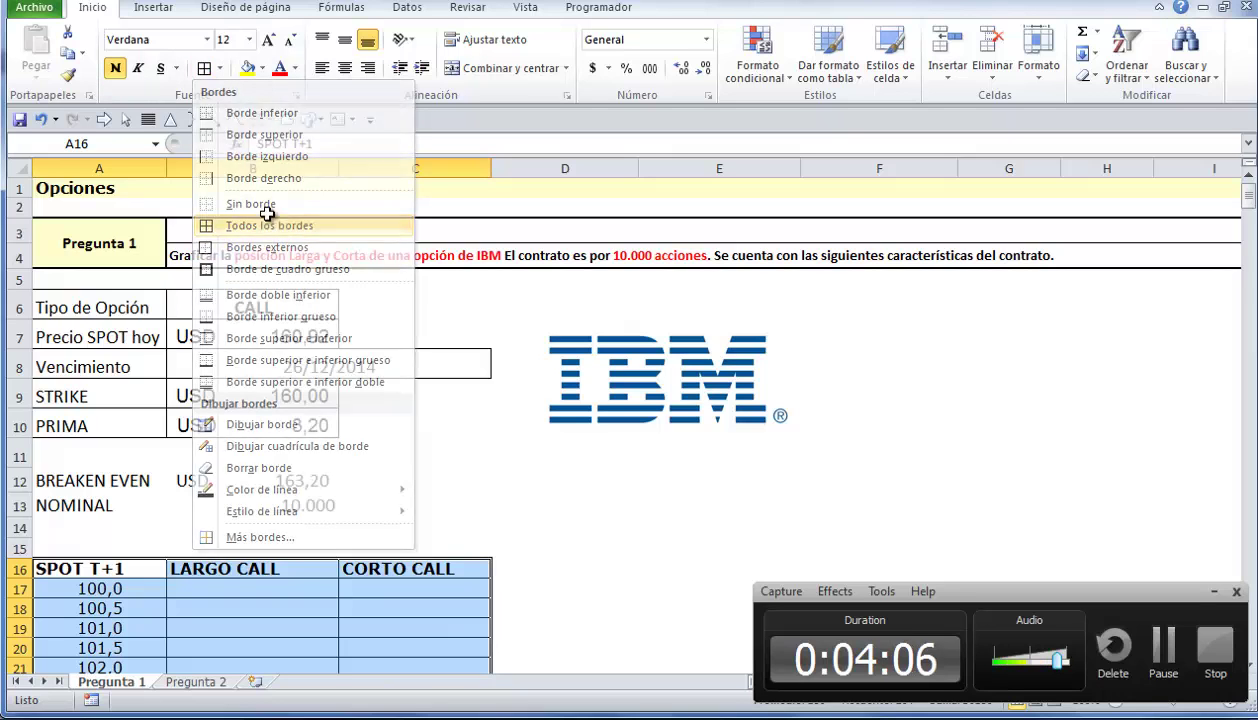
scroll(250, 460, "down", 1)
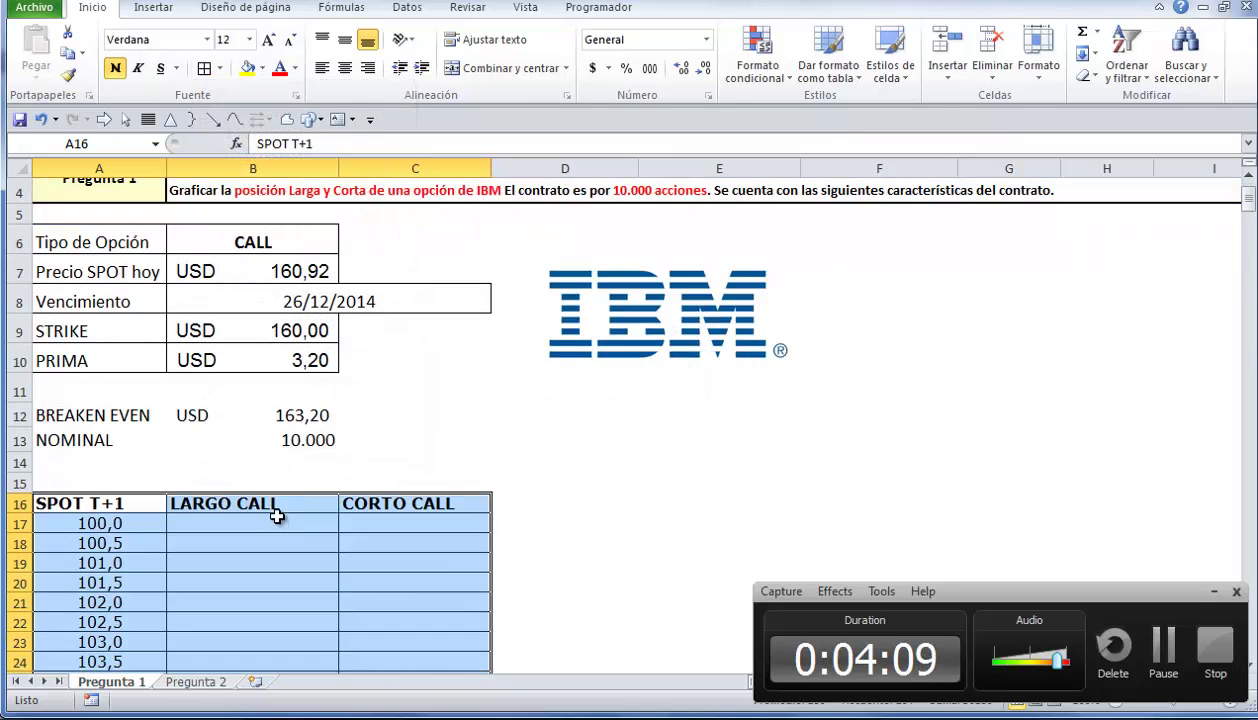
Step: Highlight the STRIKE value in B9 with a yellow fill
left_click(282, 523)
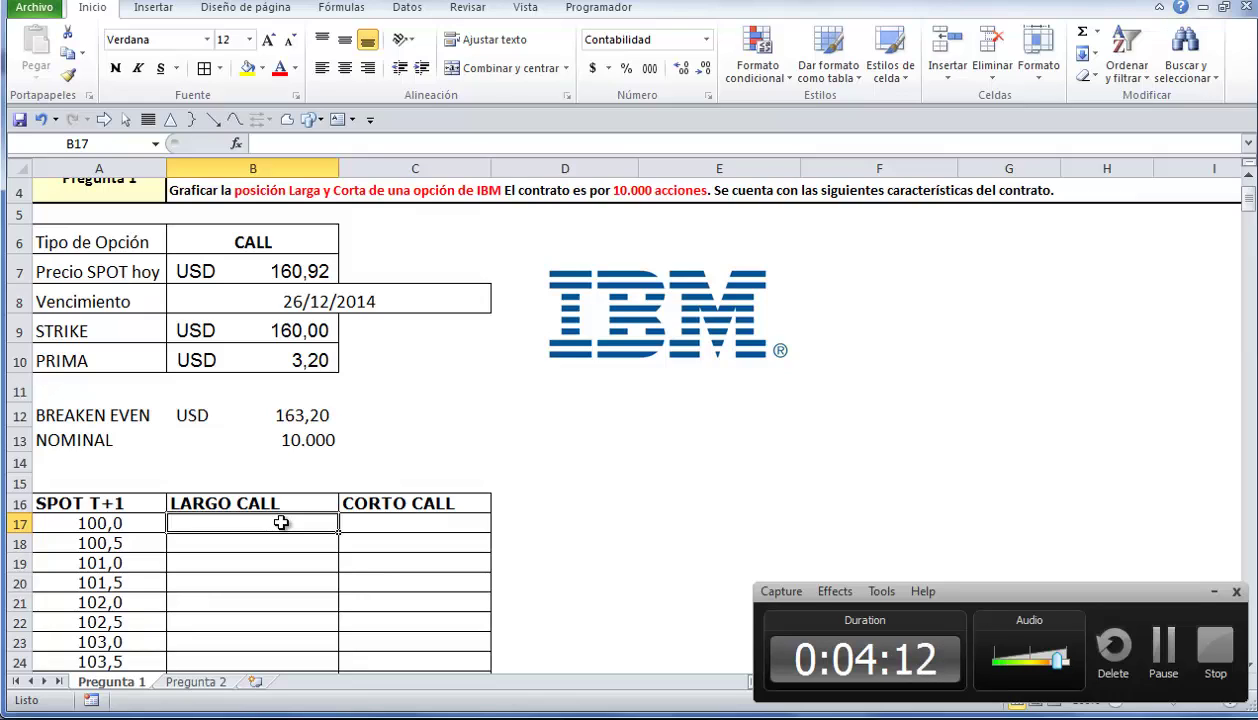
left_click(150, 518)
left_click(240, 330)
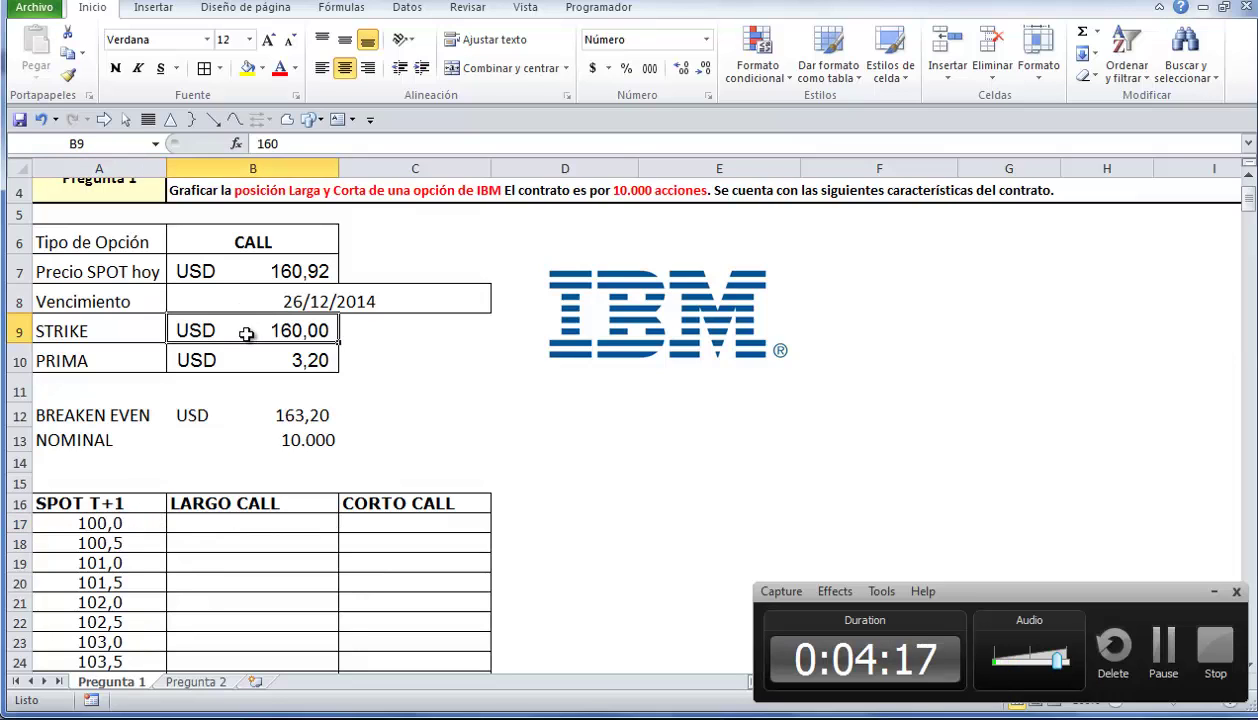
left_click(261, 67)
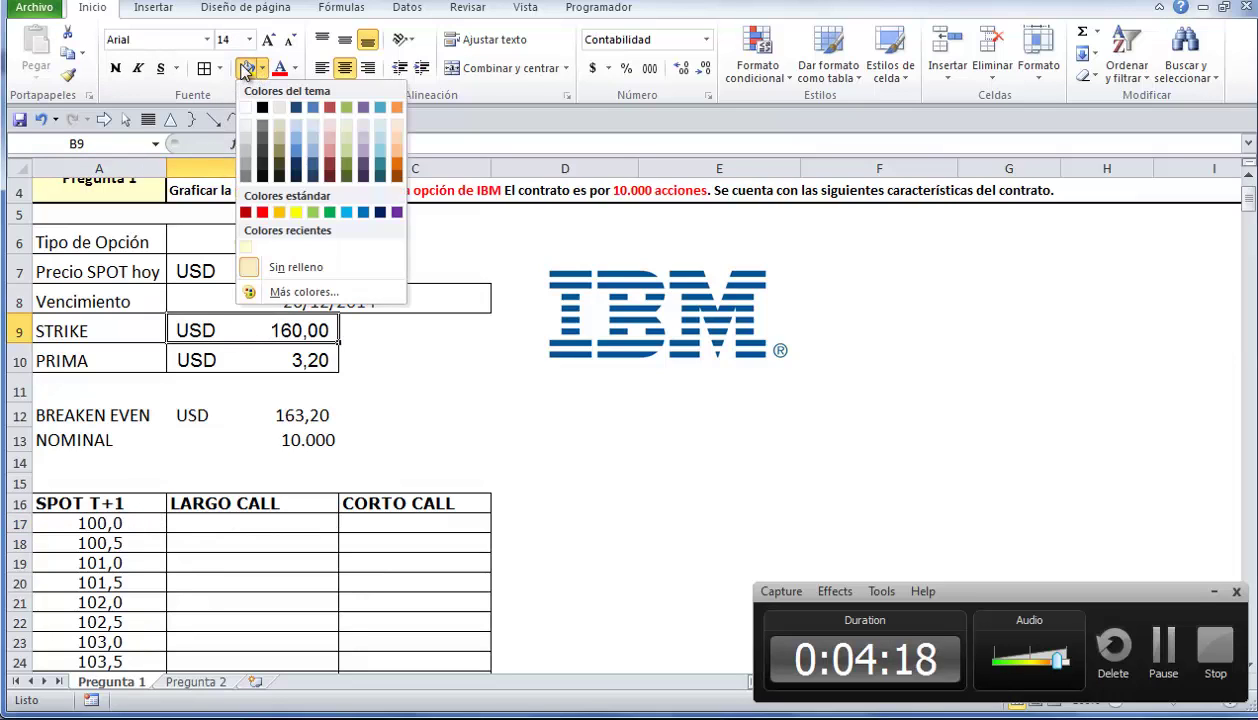
left_click(291, 211)
Step: Shade the first SPOT T+1 value in A17 with a light red fill
left_click(107, 523)
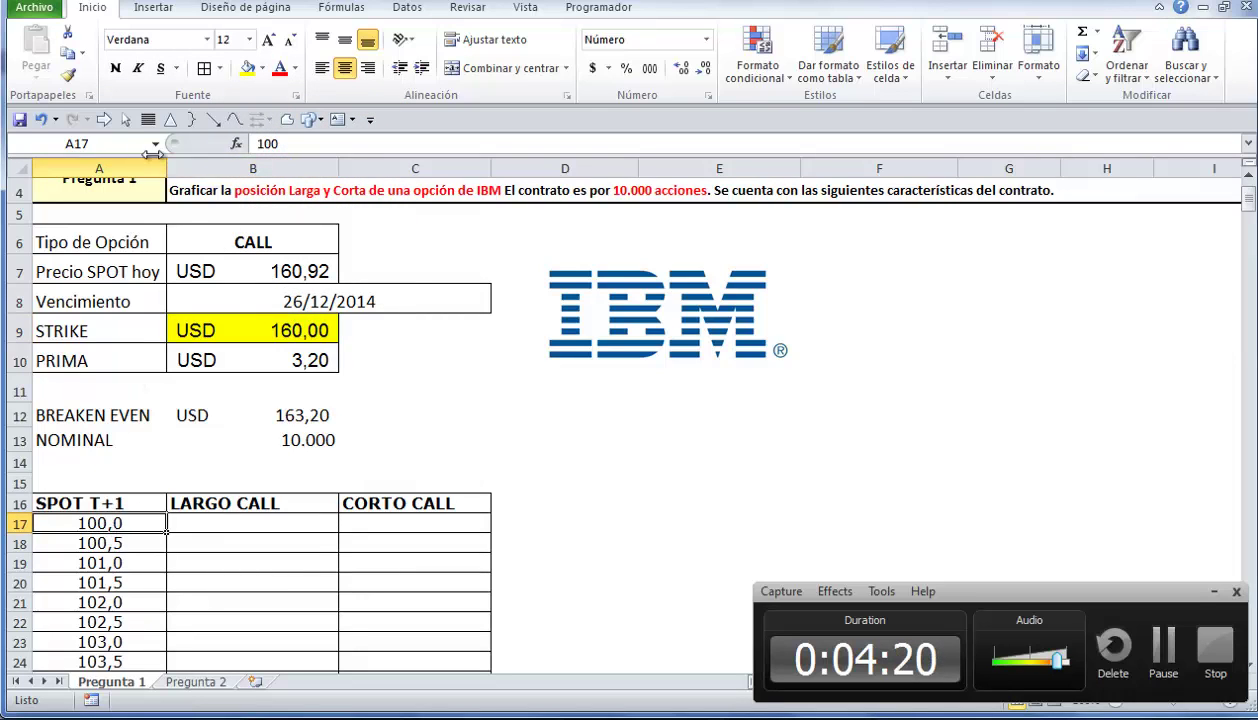
left_click(259, 68)
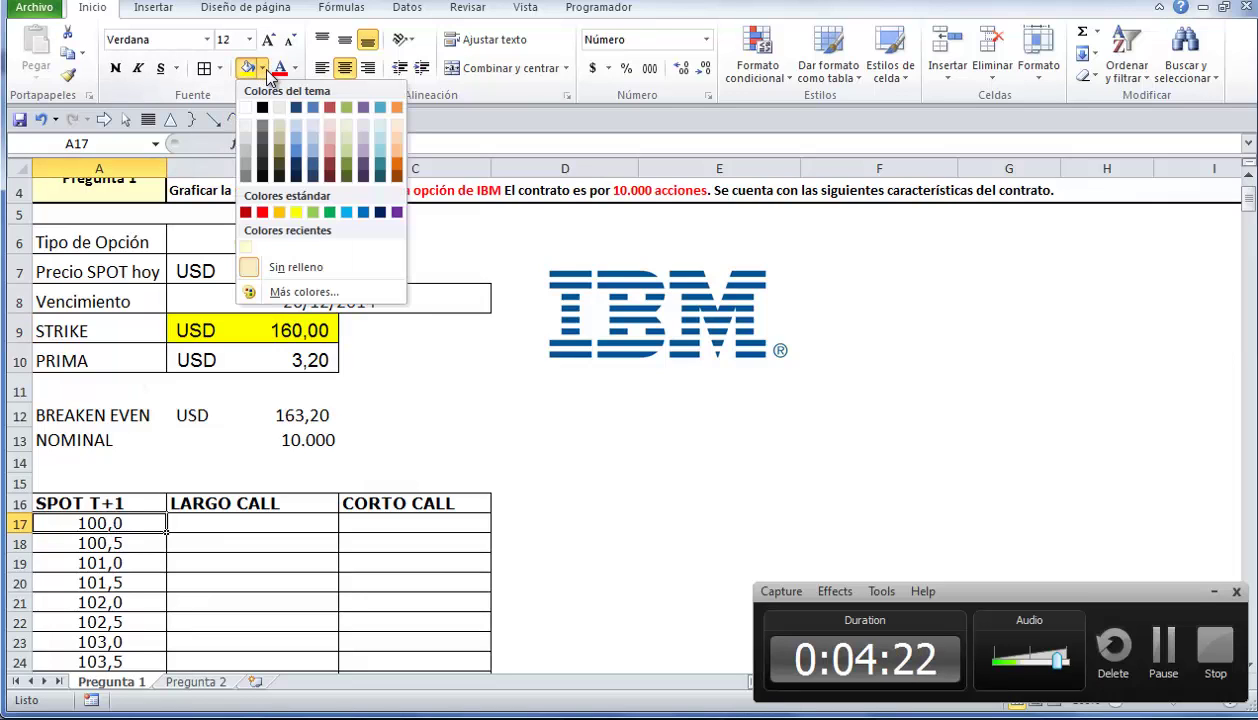
left_click(337, 127)
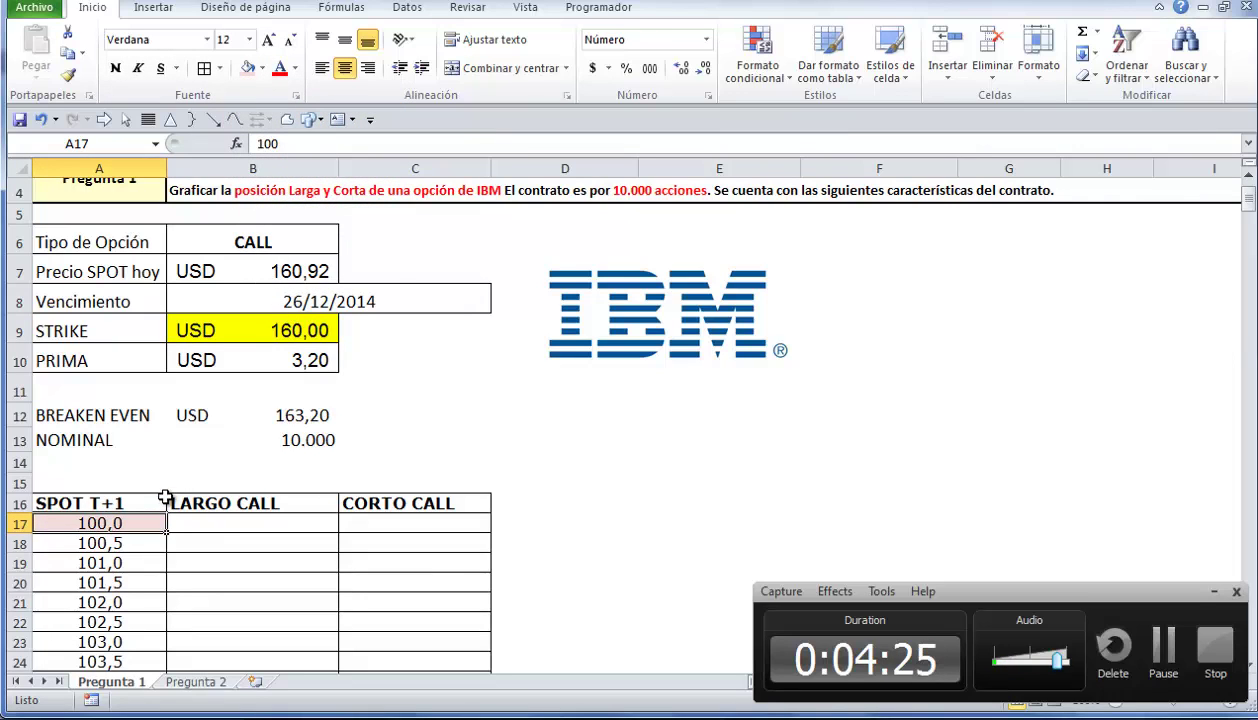
Step: Centre the LARGO CALL and CORTO CALL headers in B16:C16
left_click_drag(237, 510, 390, 500)
left_click(345, 70)
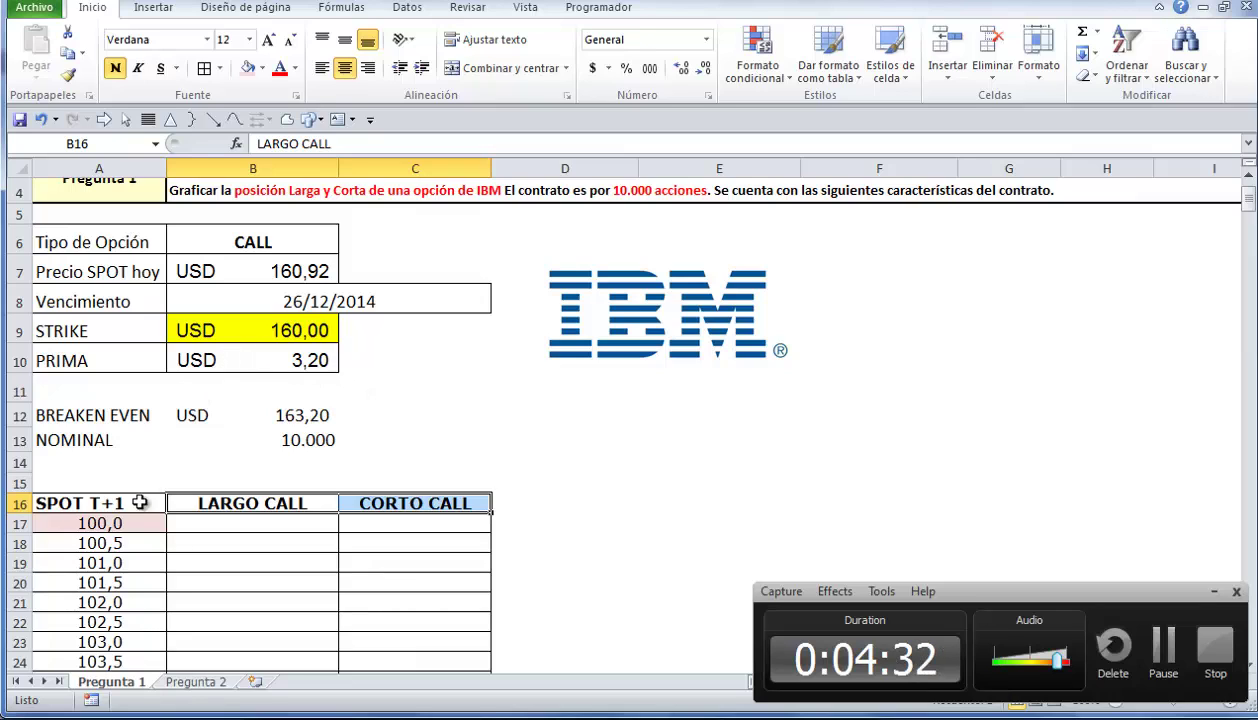
left_click(118, 521)
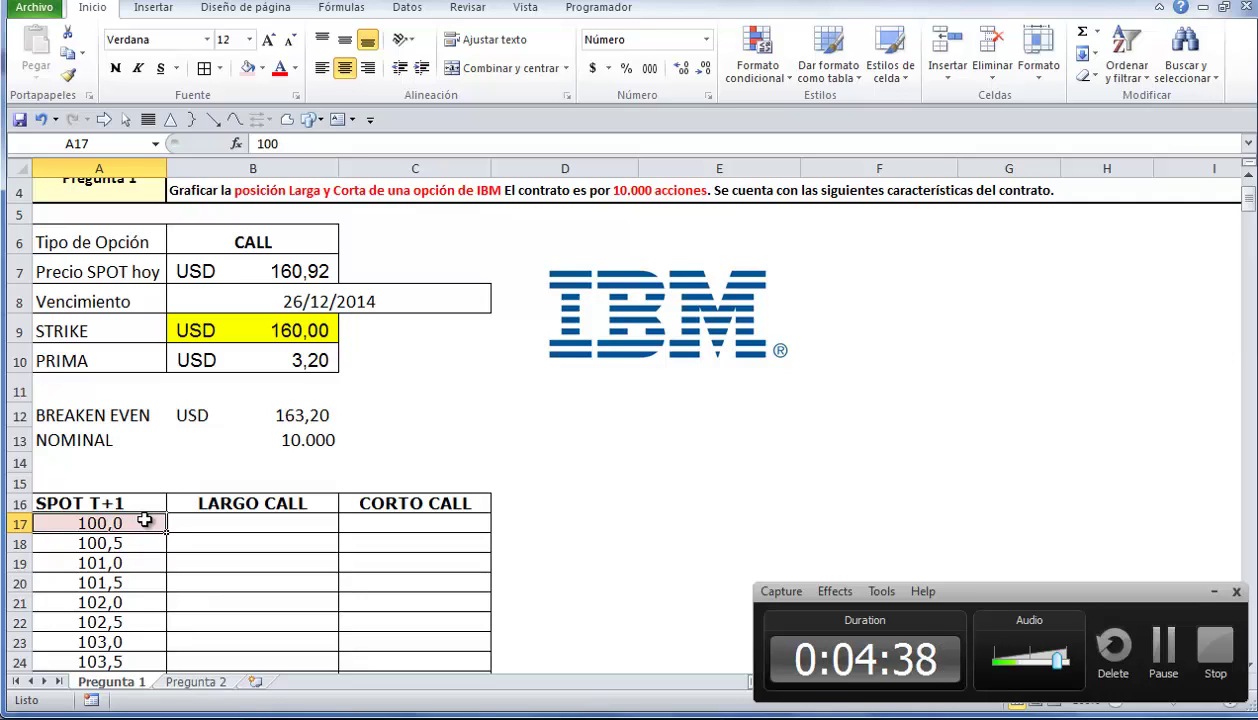
left_click_drag(95, 300, 238, 302)
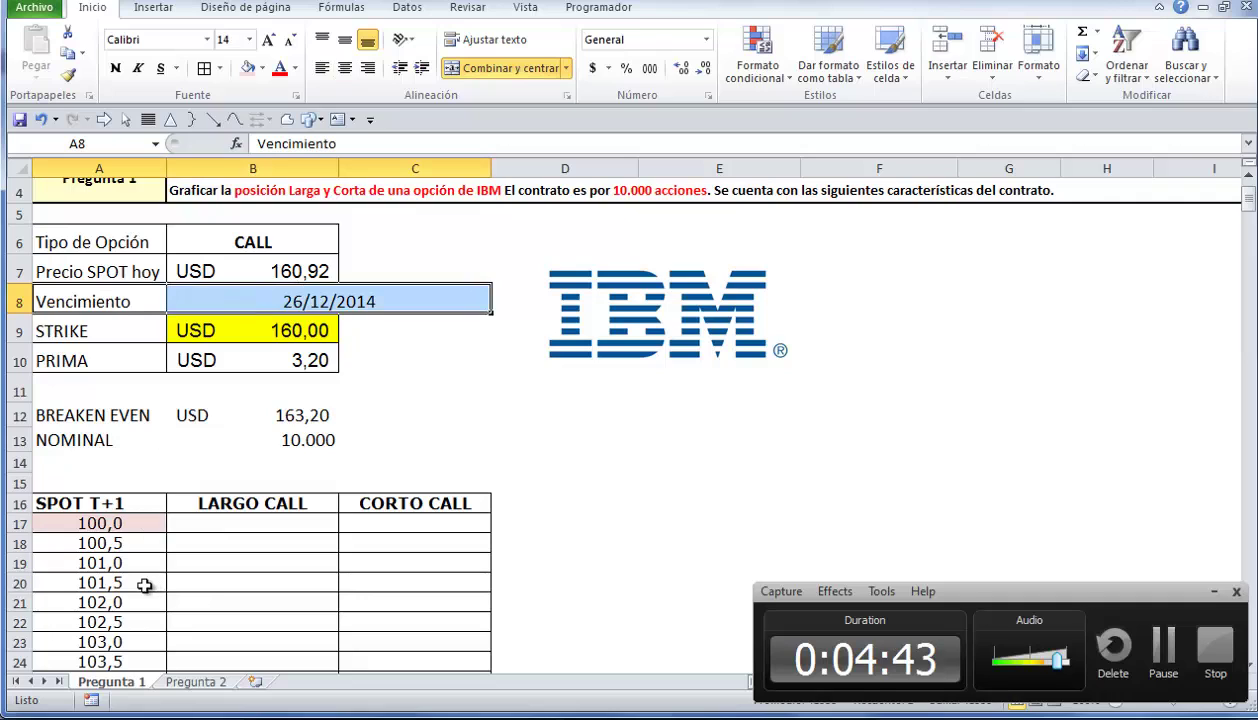
left_click(140, 521)
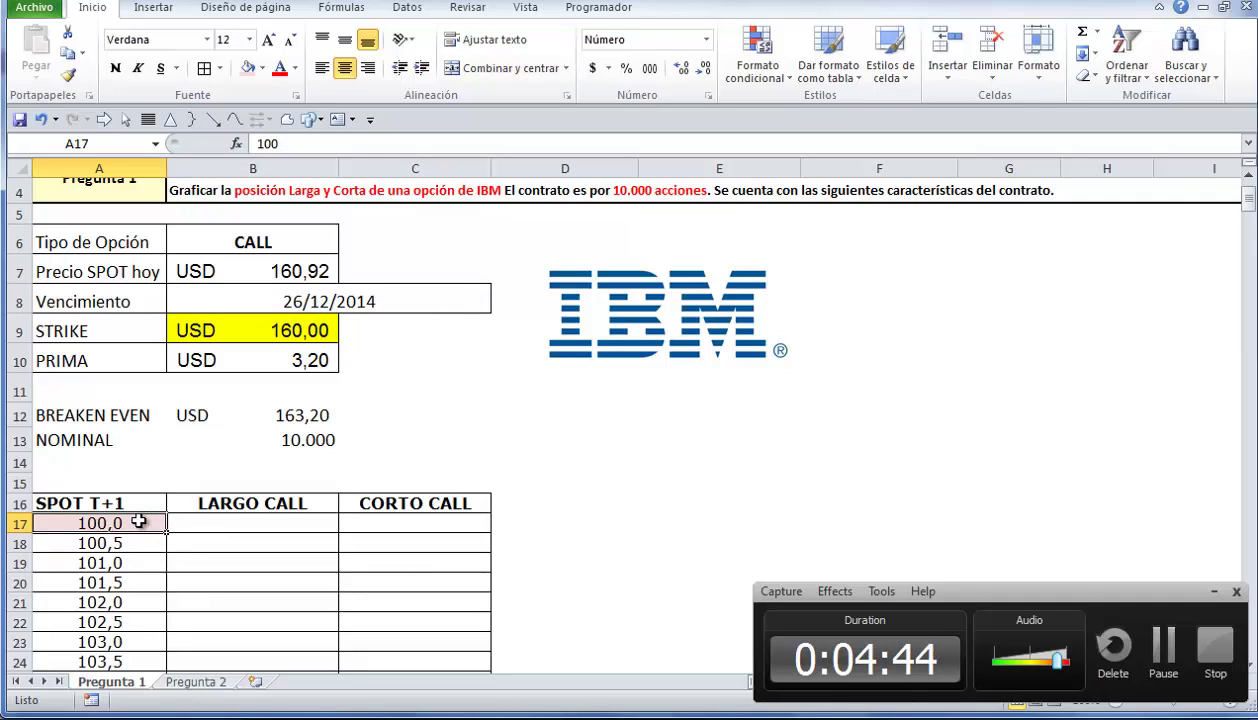
left_click(241, 333)
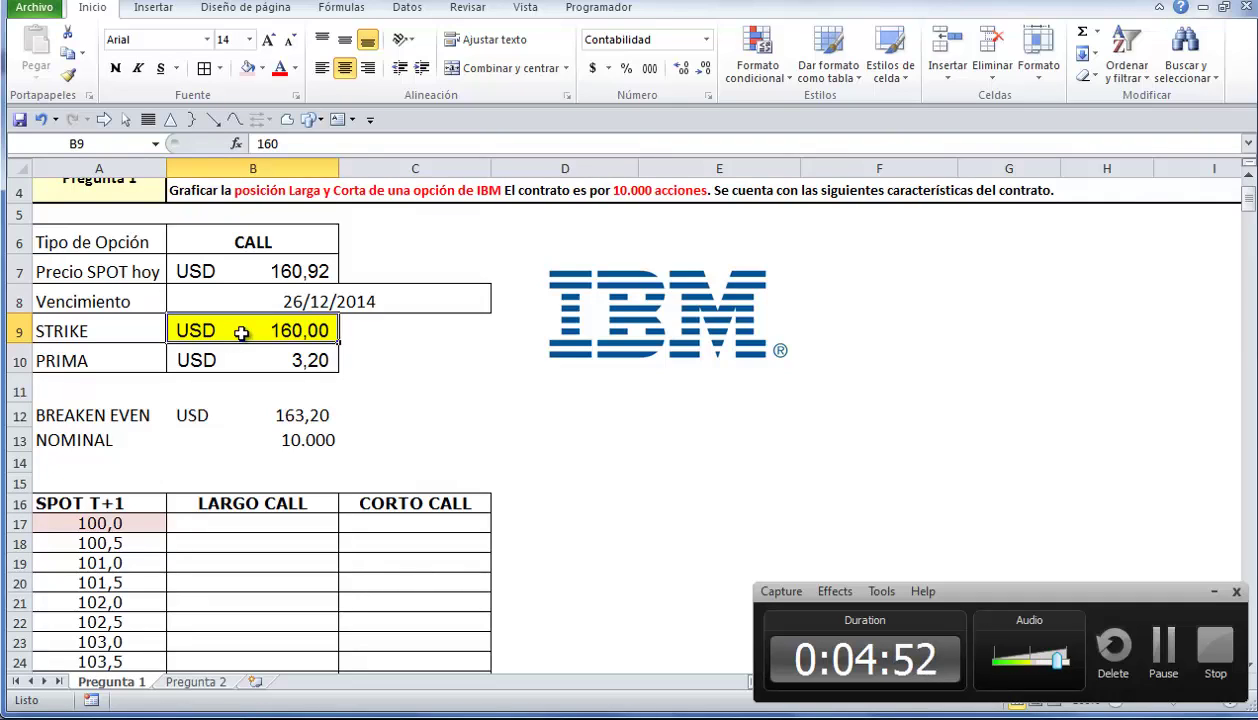
left_click(1218, 598)
Step: Try to calculate the first LARGO CALL value in B17 as spot minus strike with the formula +A17-B9
left_click(270, 519)
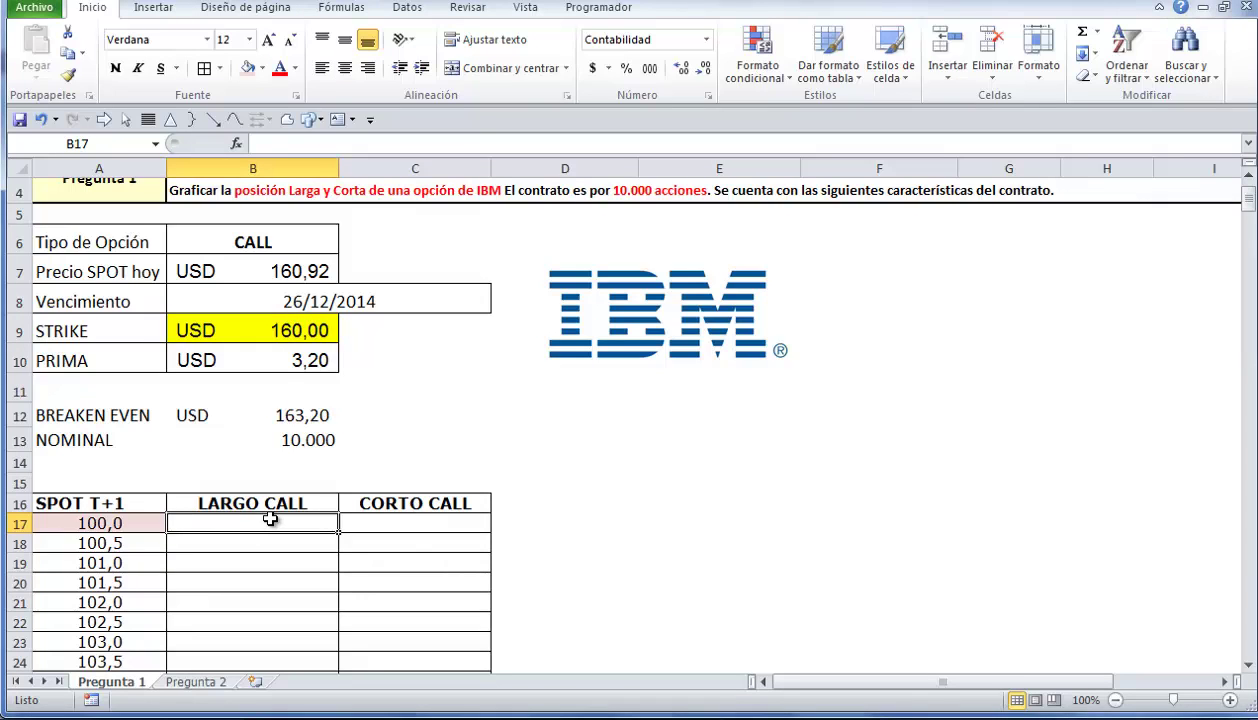
type("+")
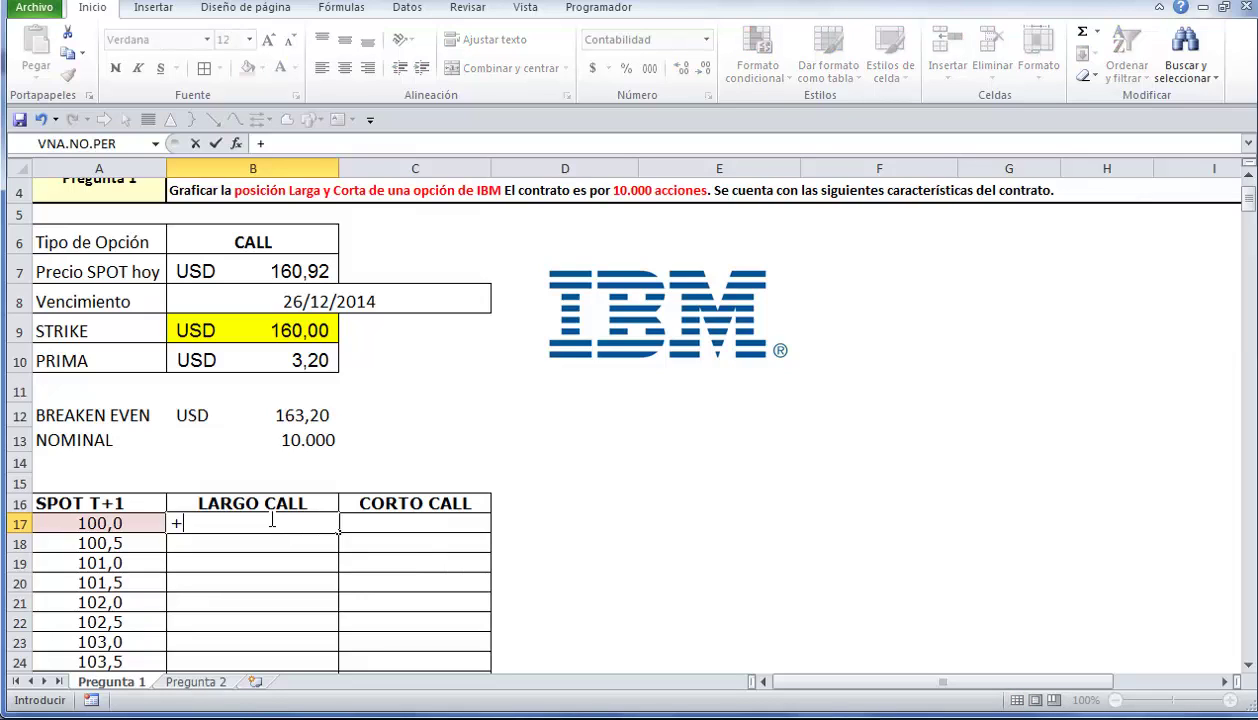
left_click(145, 522)
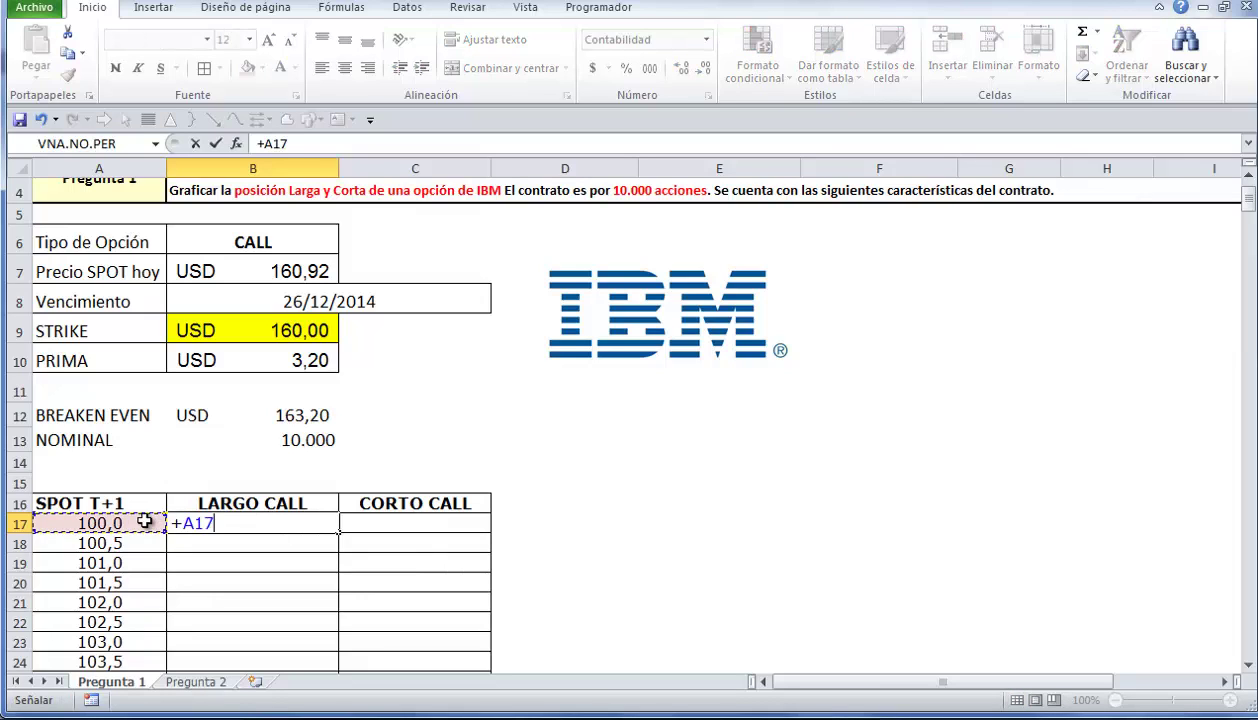
type("-")
left_click(280, 311)
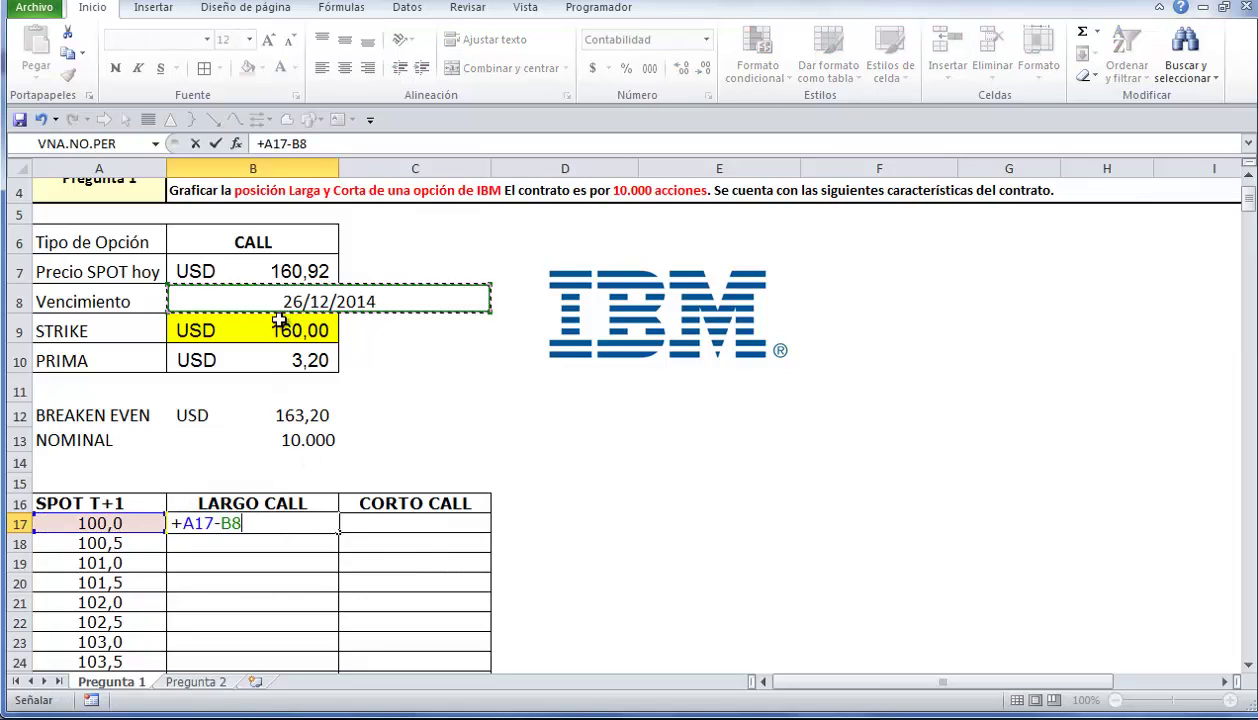
left_click(279, 320)
key("Return")
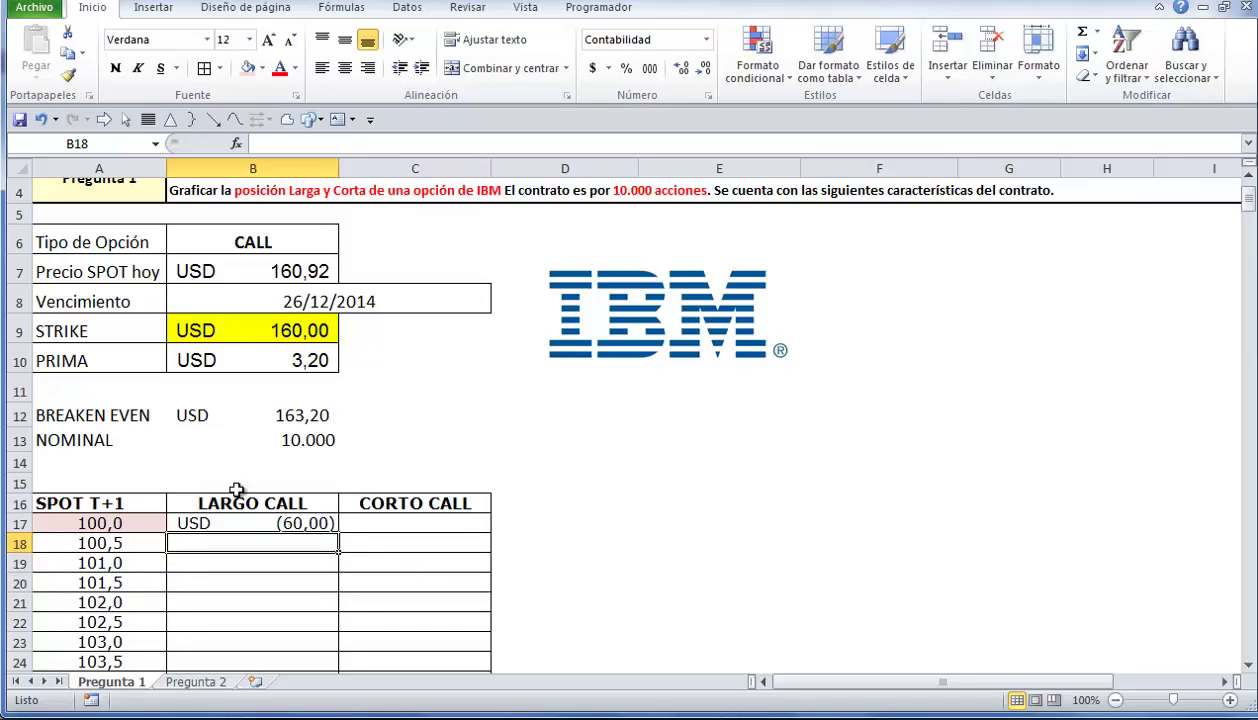
Step: Replace the first LARGO CALL formula in B17 with a MAX function that compares A17-B9 with 0
left_click(236, 522)
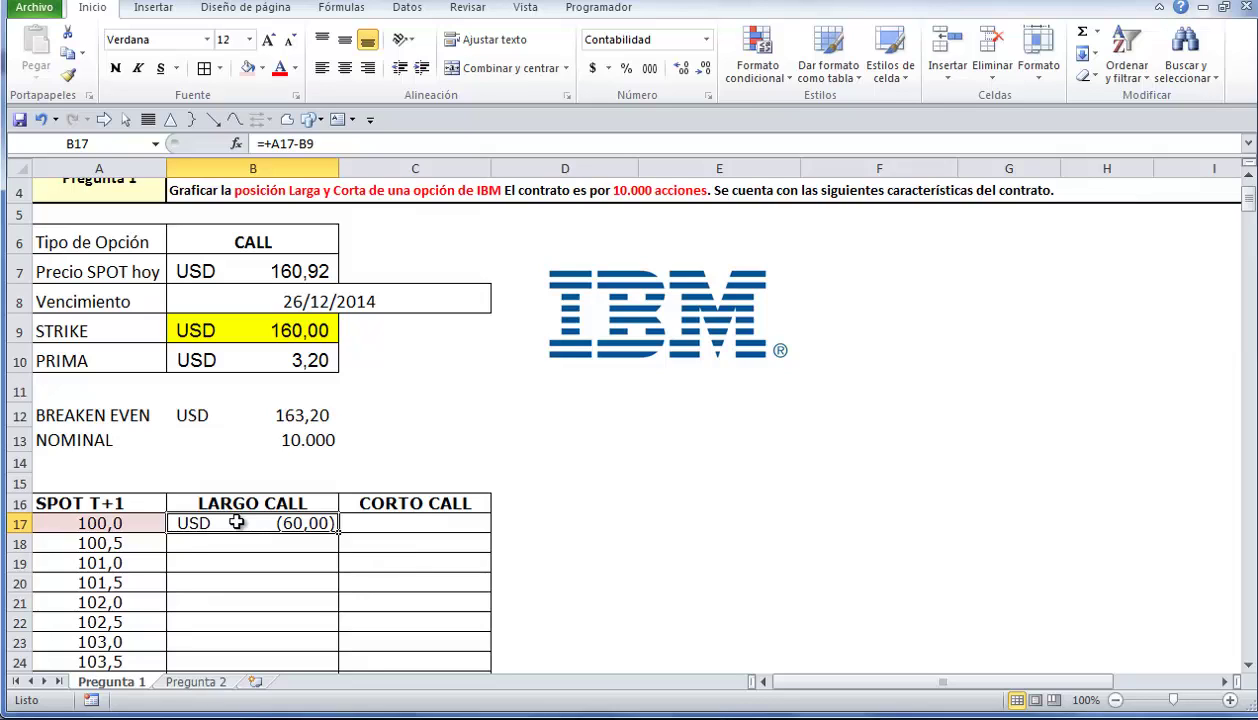
key("BackSpace")
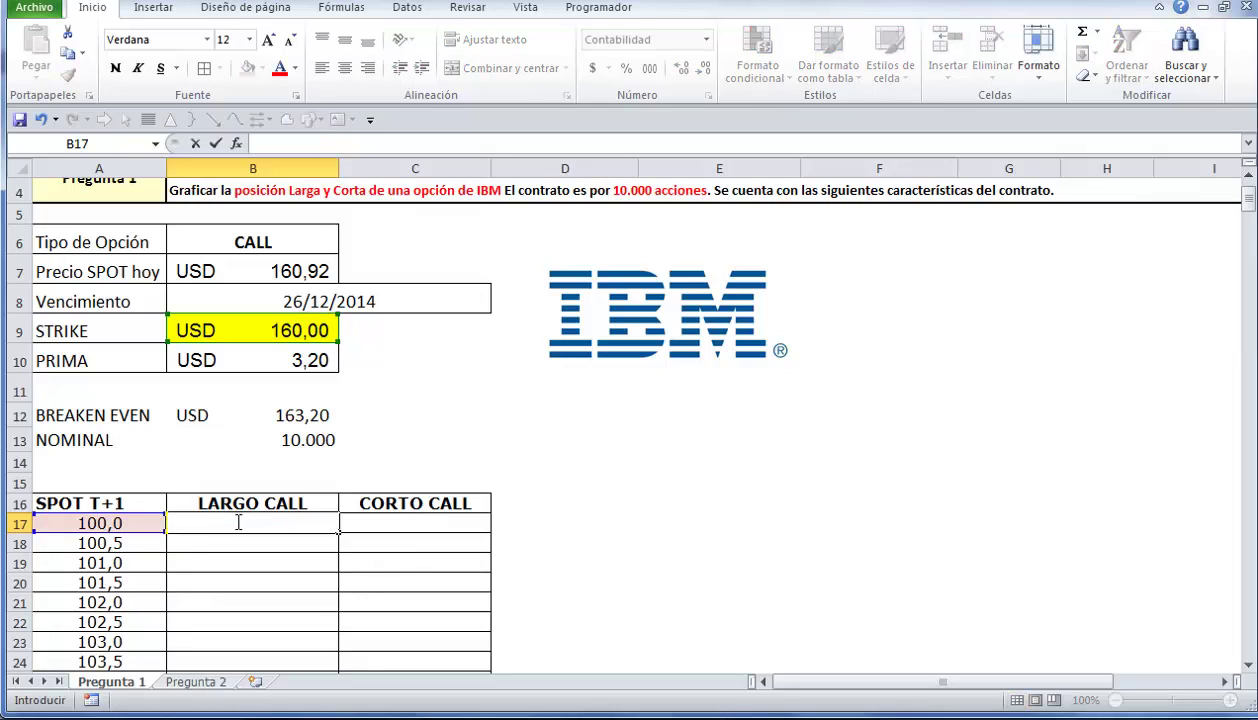
type("=max")
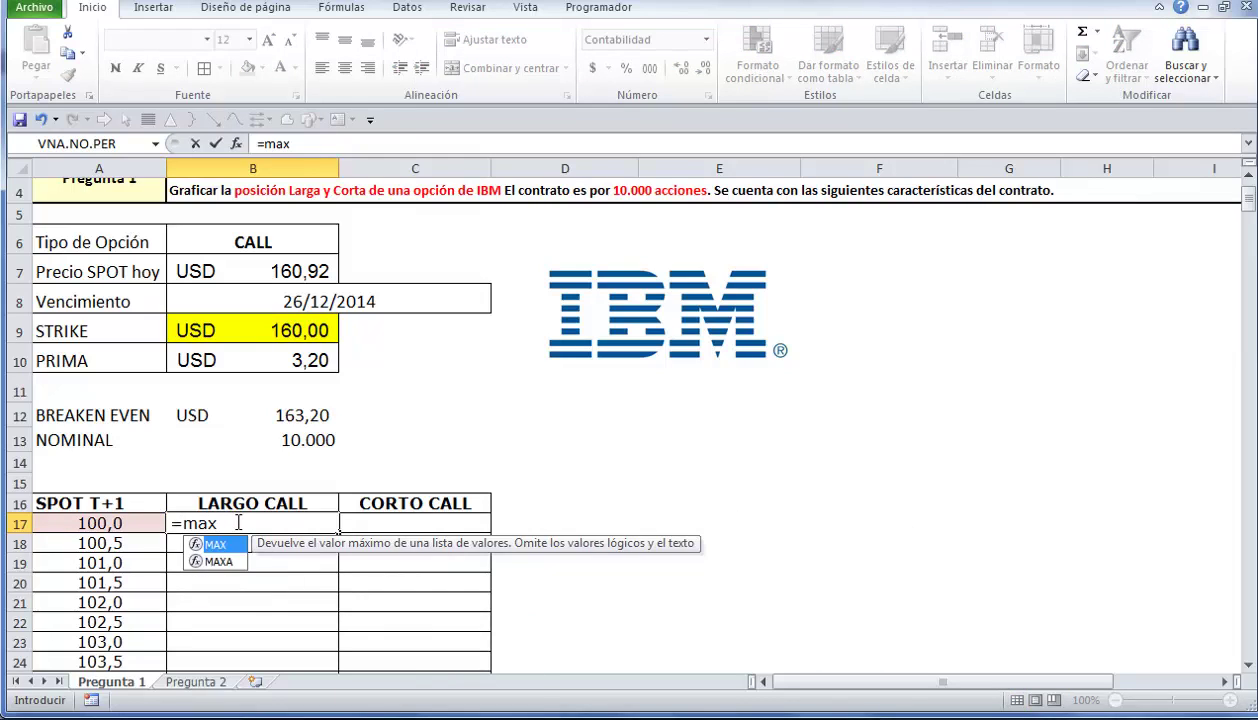
type("()")
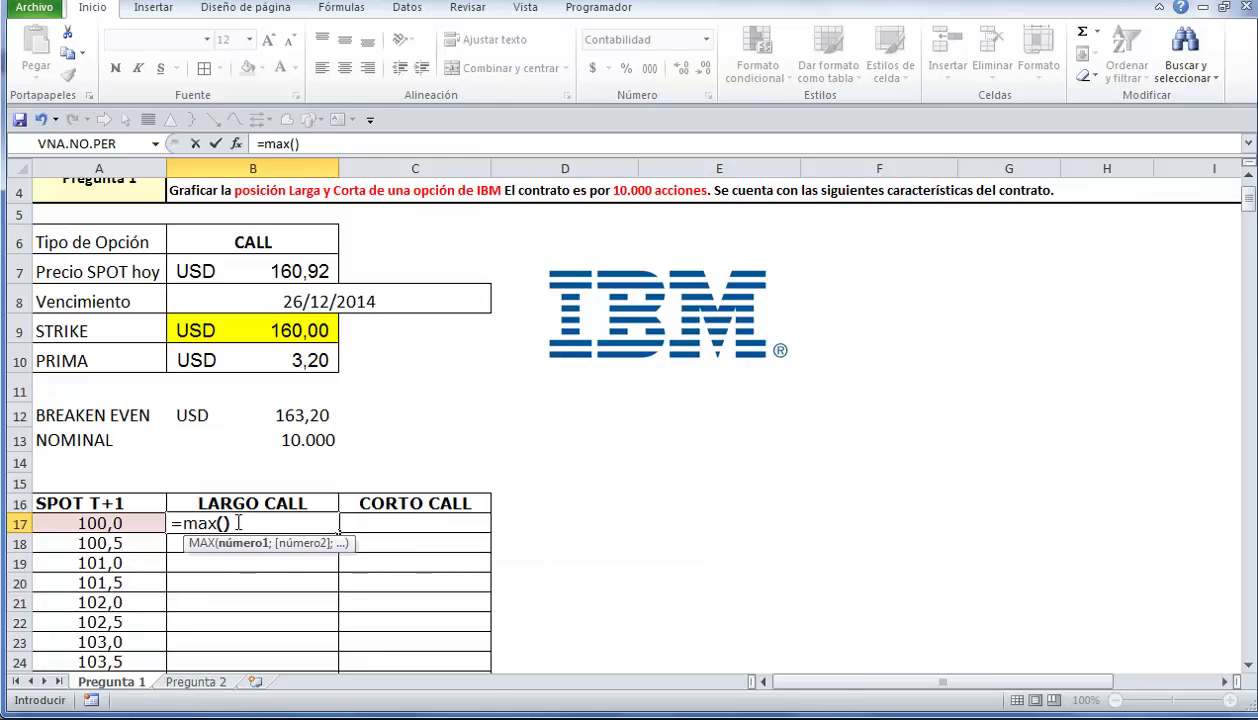
left_click(237, 145)
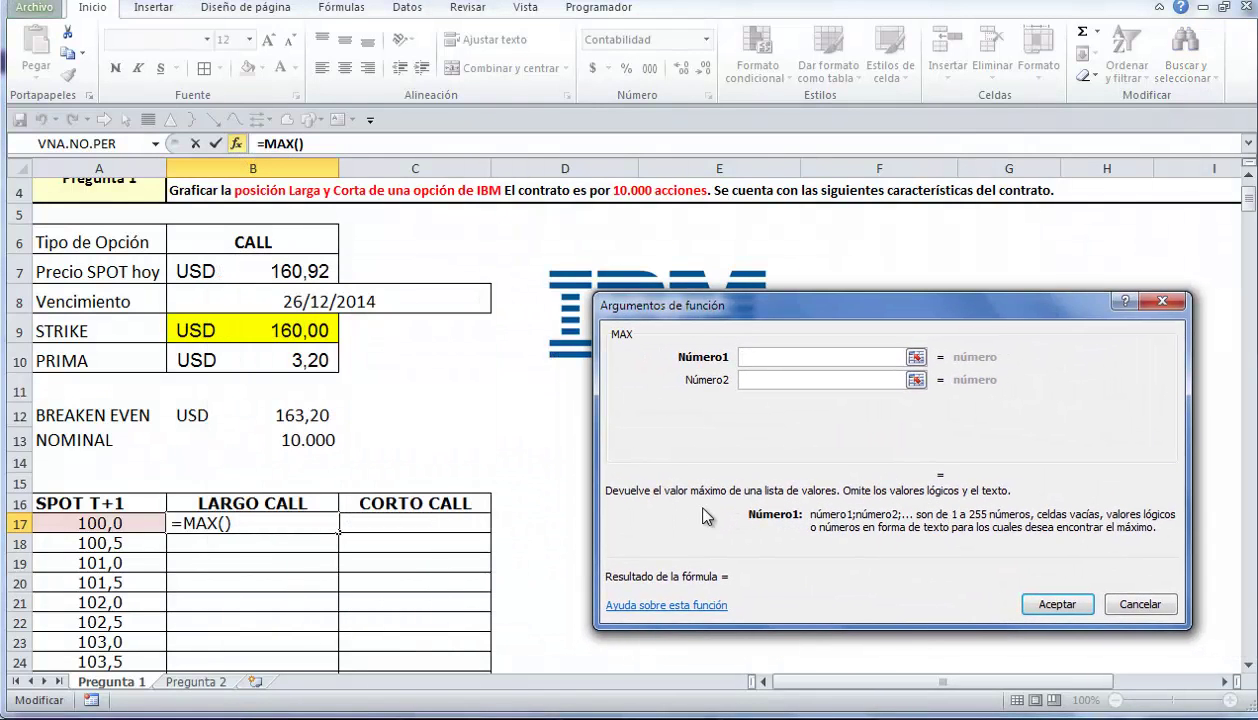
left_click(64, 530)
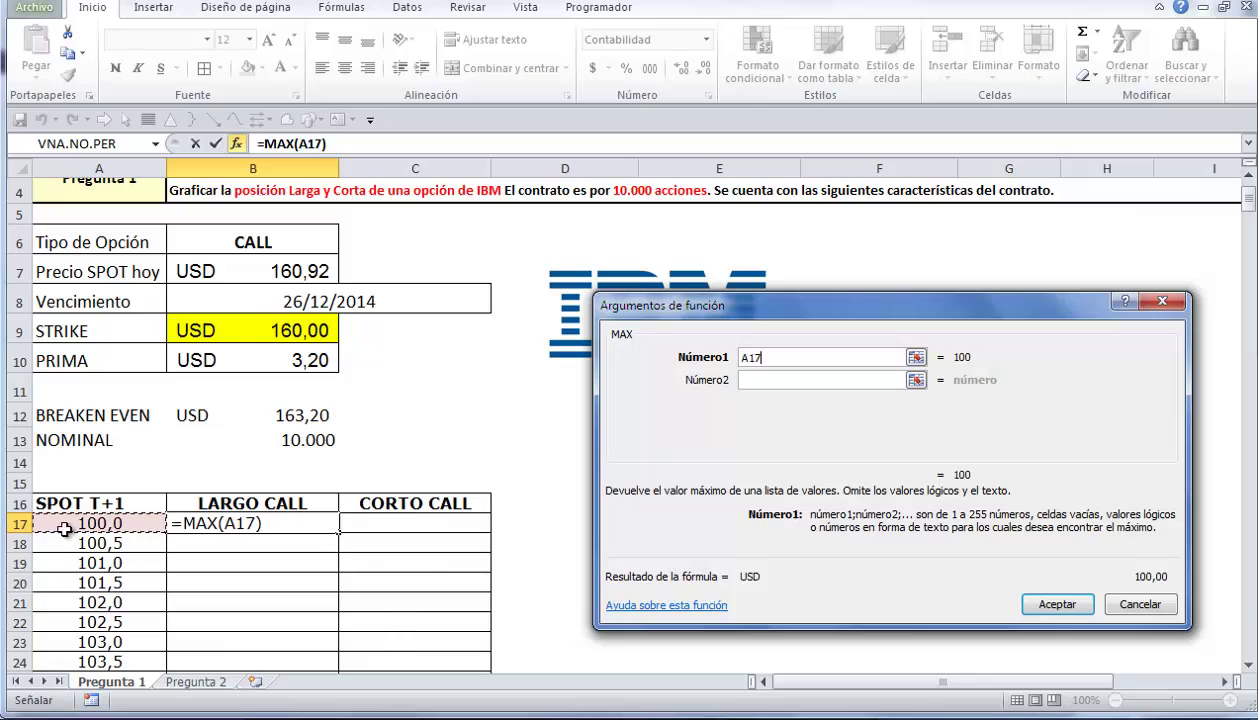
type("-")
left_click(313, 318)
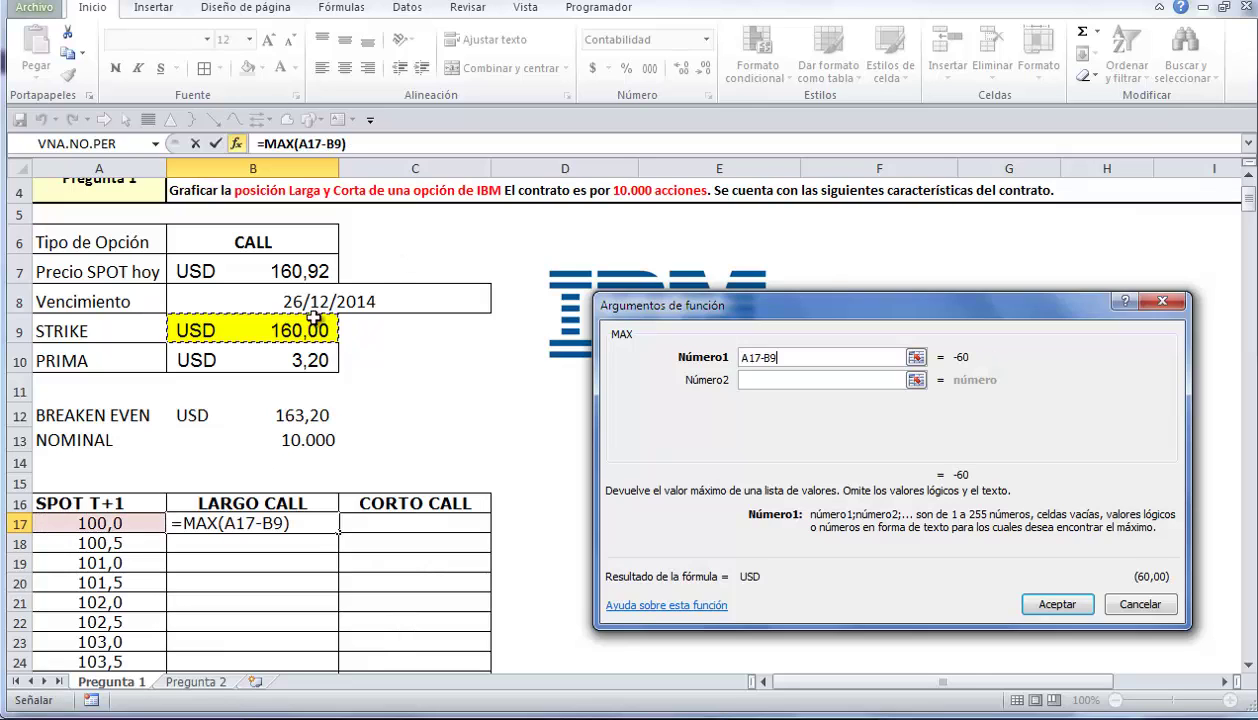
left_click(868, 380)
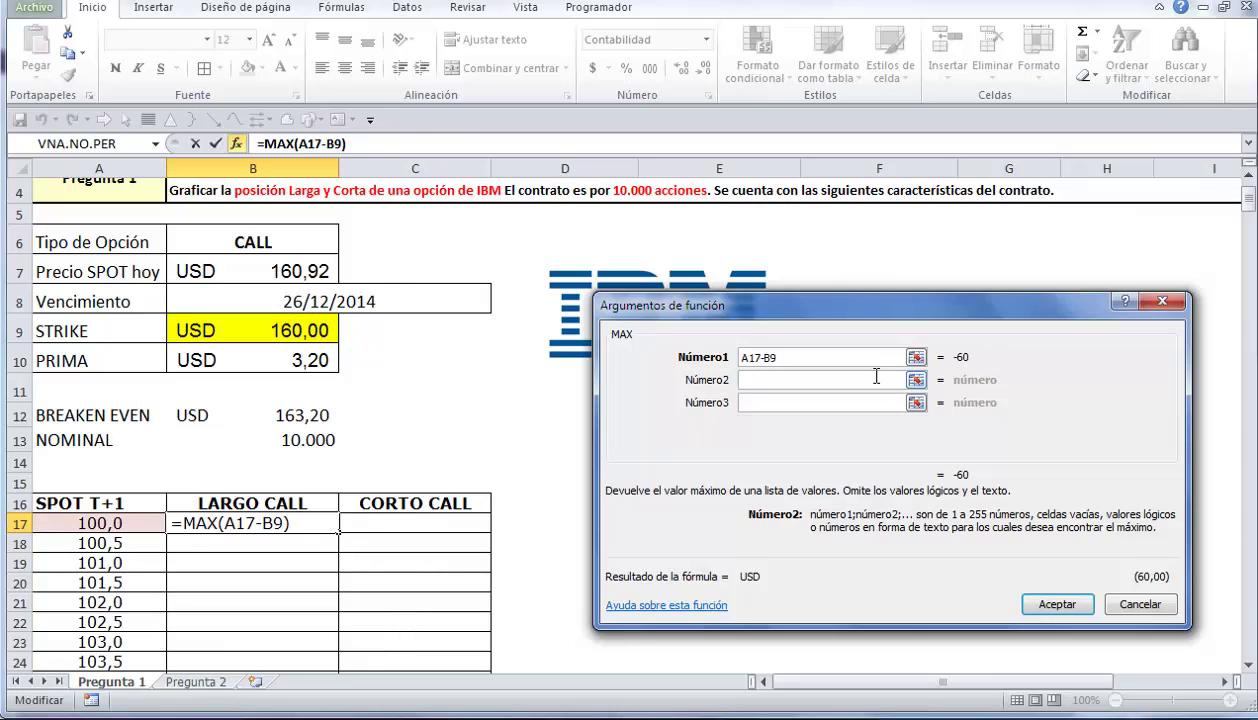
type("0")
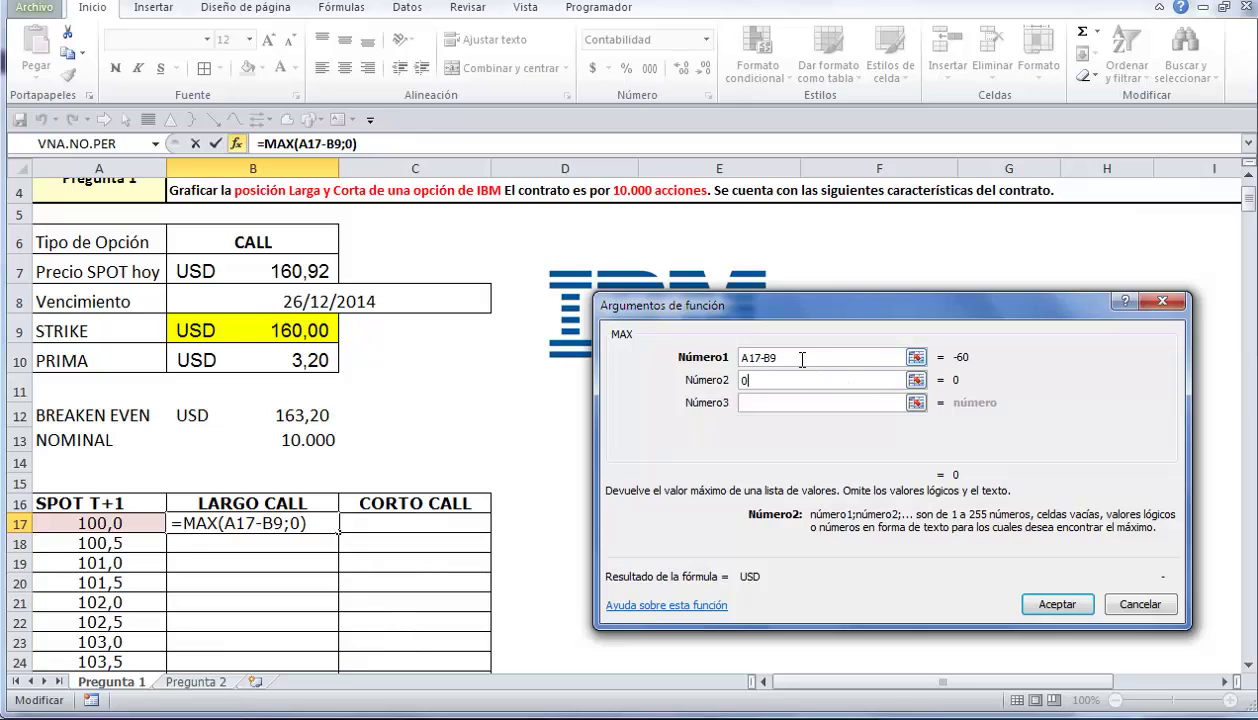
left_click(802, 358)
key("Tab")
left_click(1058, 603)
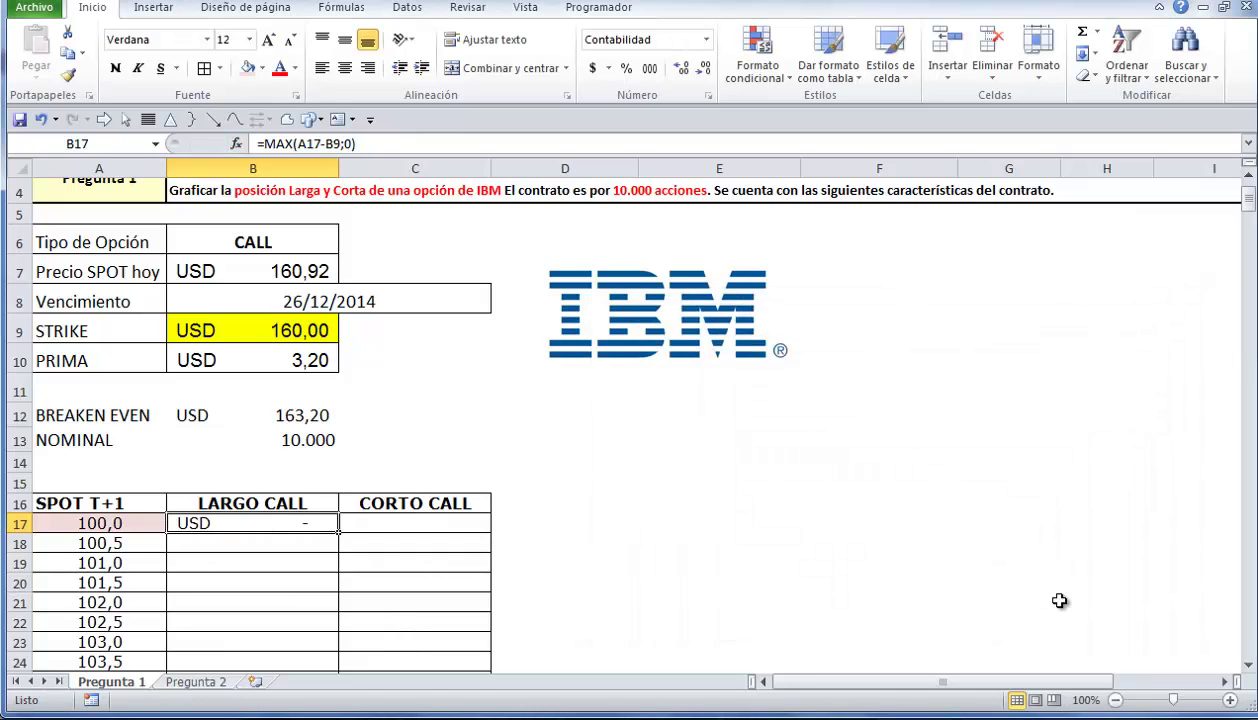
Step: Try the General number format on the LARGO CALL value in B17
left_click(706, 39)
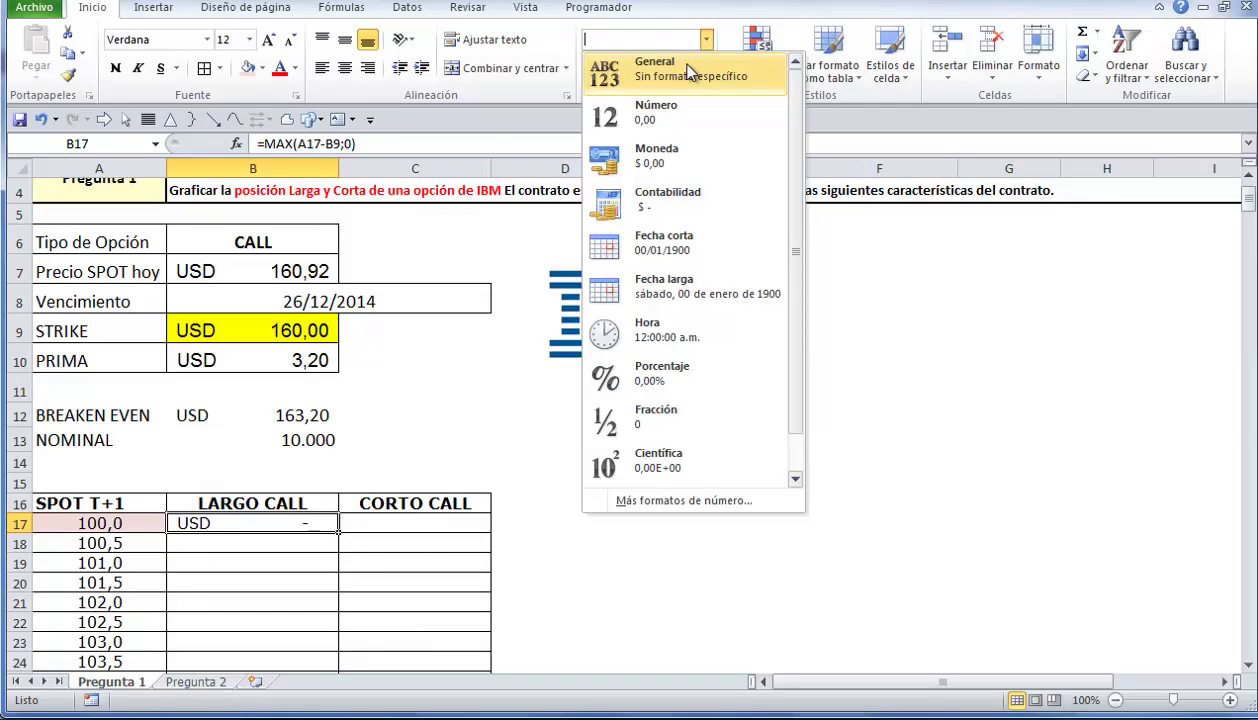
left_click(689, 72)
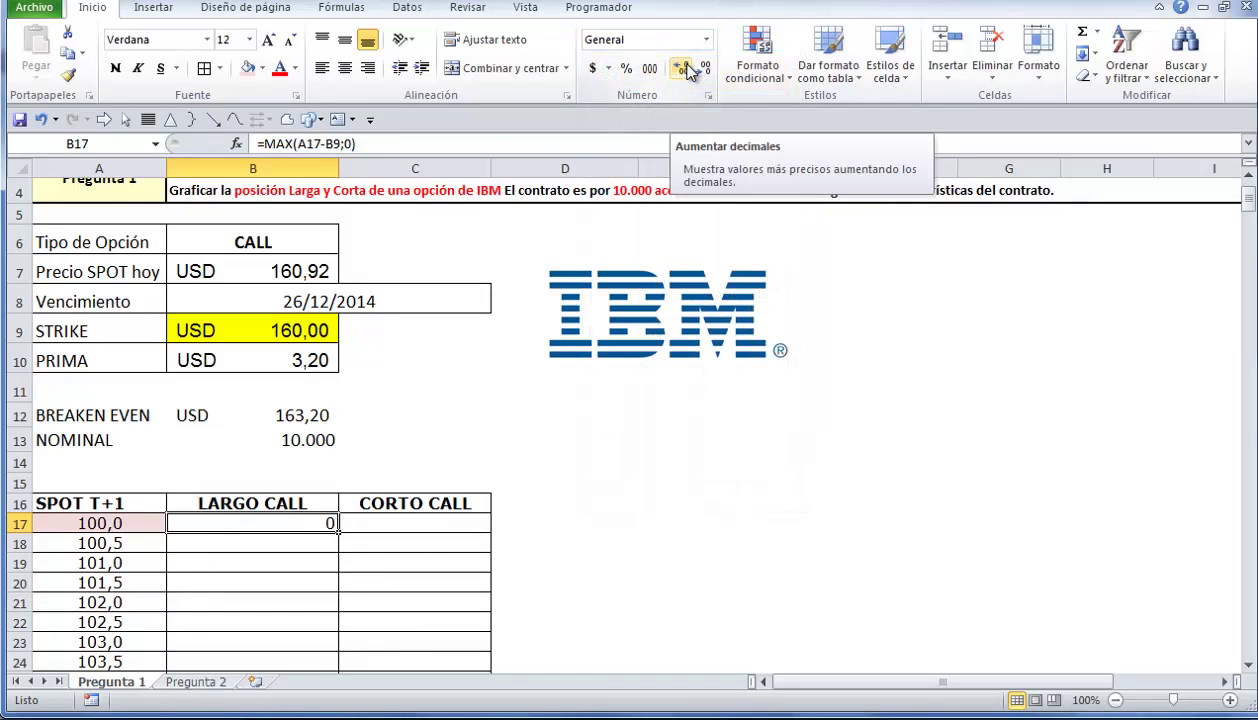
key("ctrl+z")
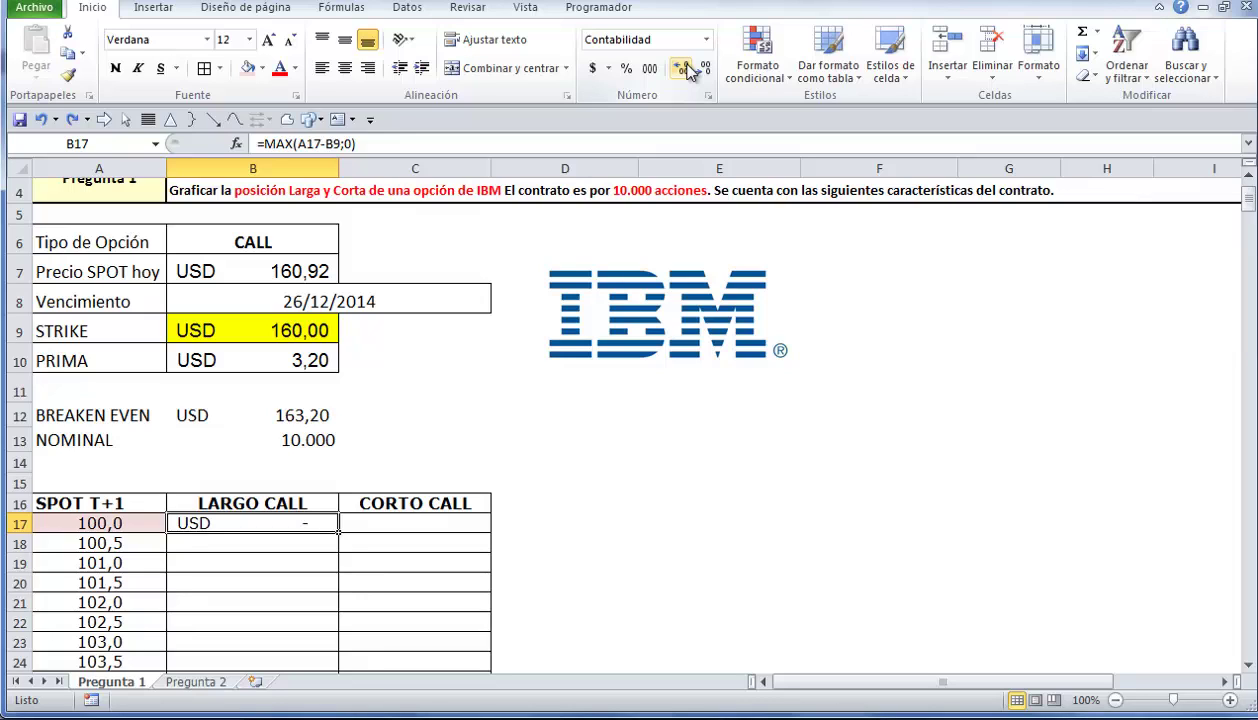
Step: Subtract the PRIMA in B10 from the MAX result in B17, making the formula =MAX(A17-B9;0)-B10
double_click(284, 523)
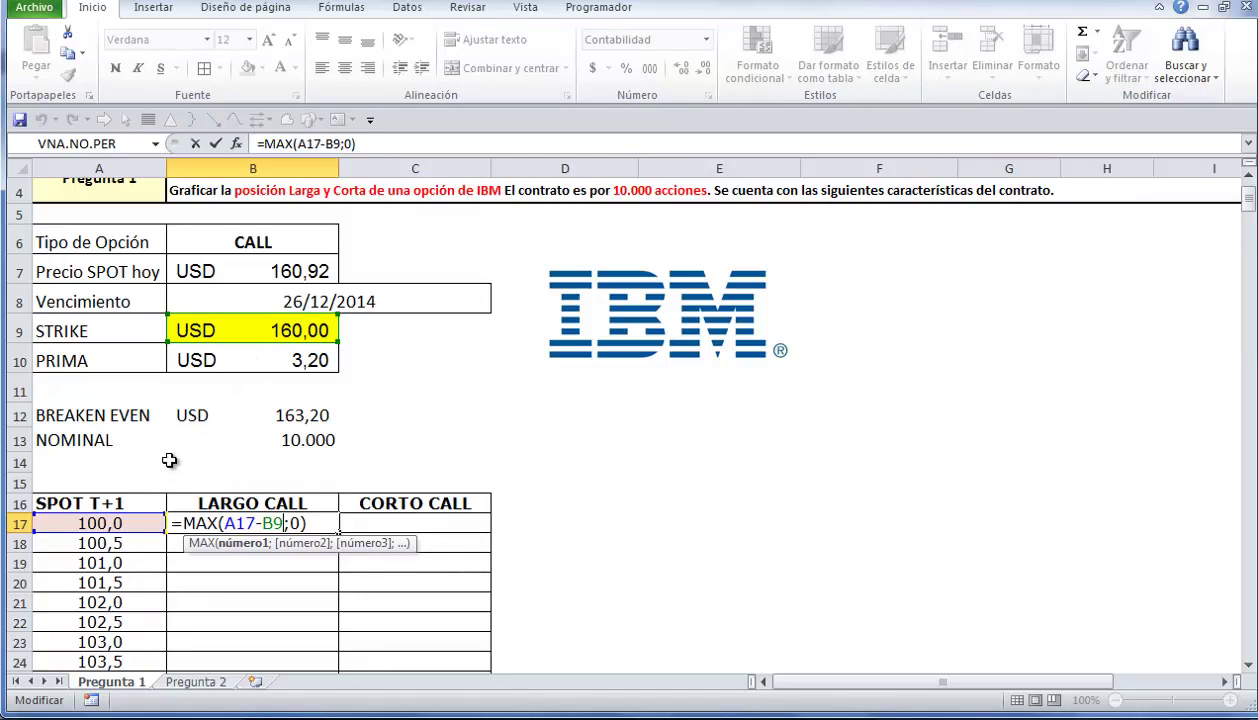
left_click(314, 527)
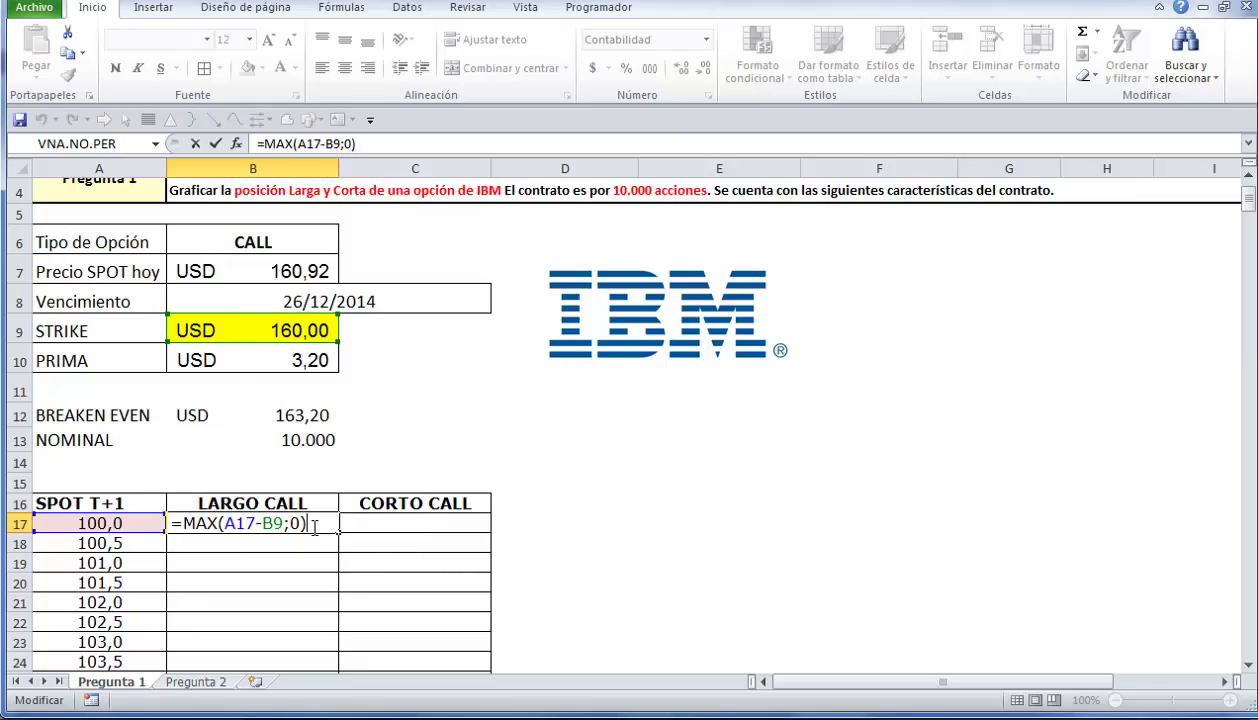
type("-")
left_click(303, 361)
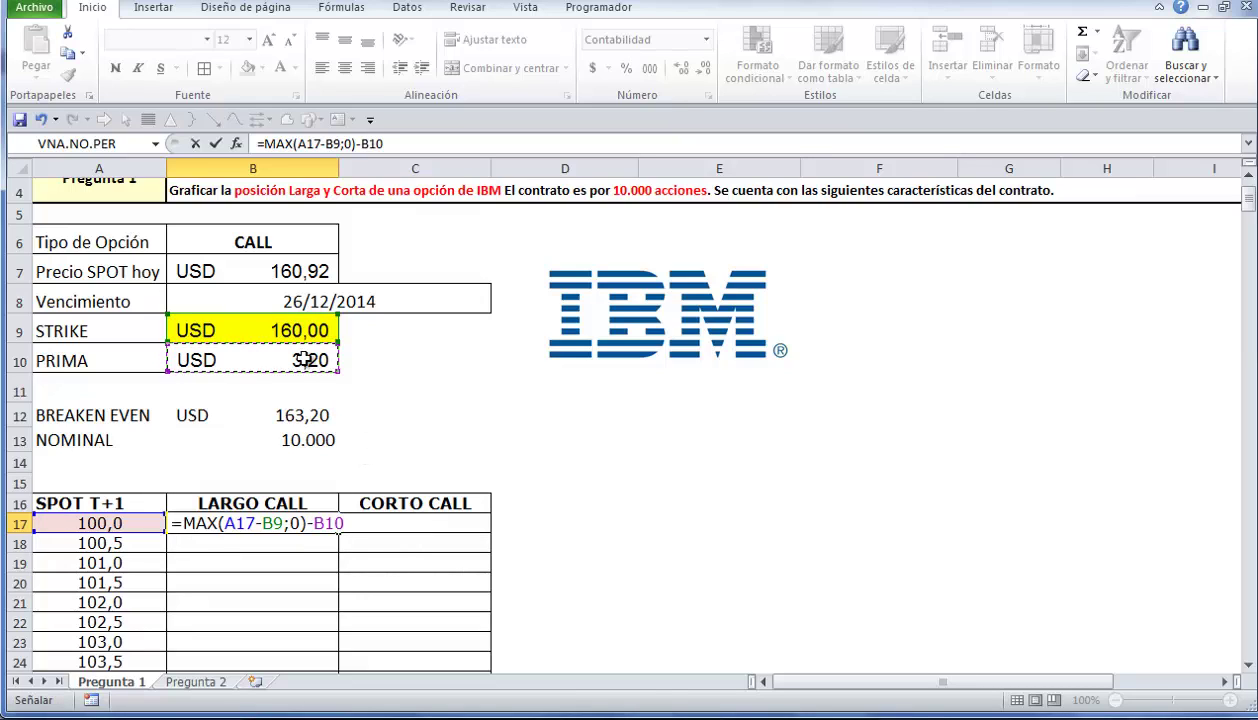
key("Return")
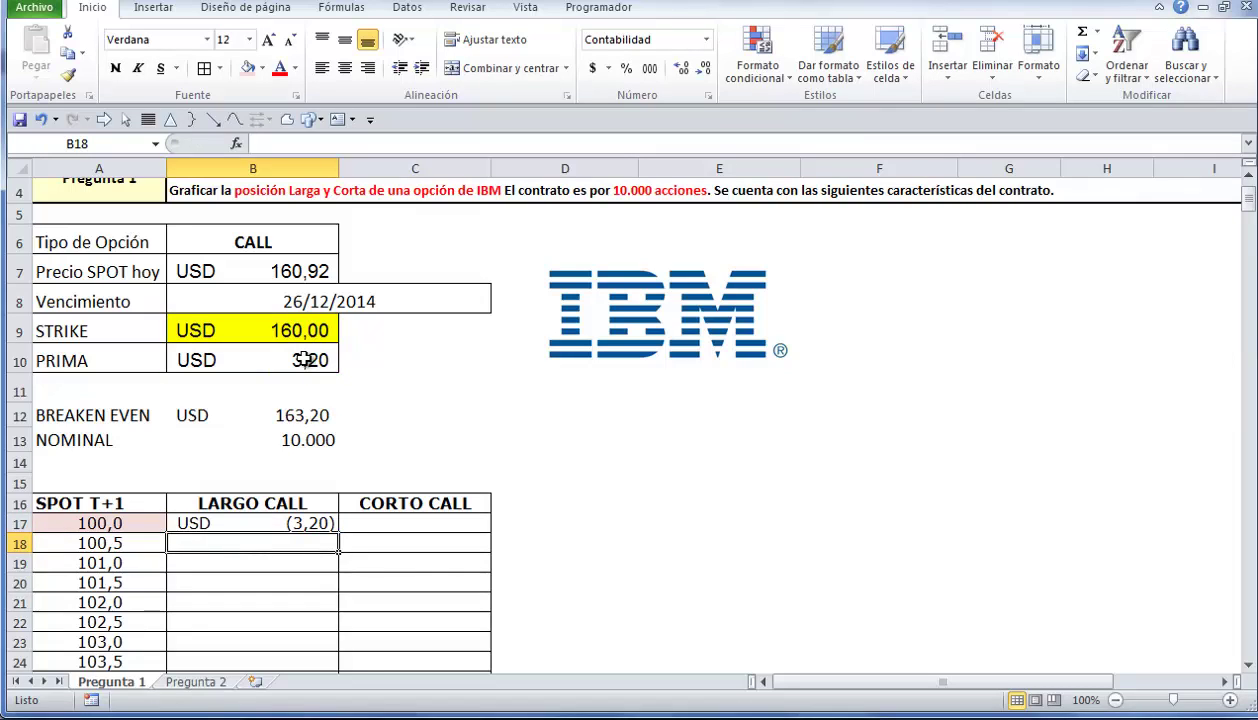
left_click_drag(303, 360, 104, 357)
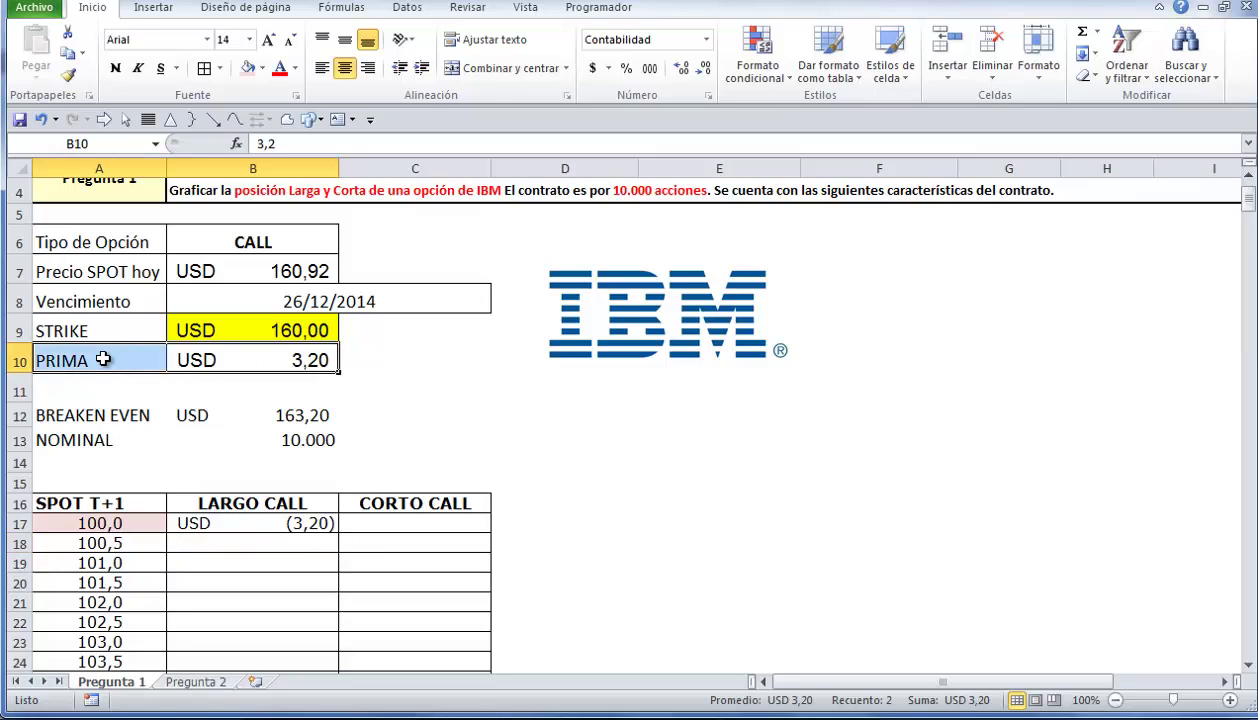
Step: Multiply the payoff in B17 by the NOMINAL, making the formula =(MAX(A17-B9;0)-B10)*B13, and display it without decimals
left_click(238, 530)
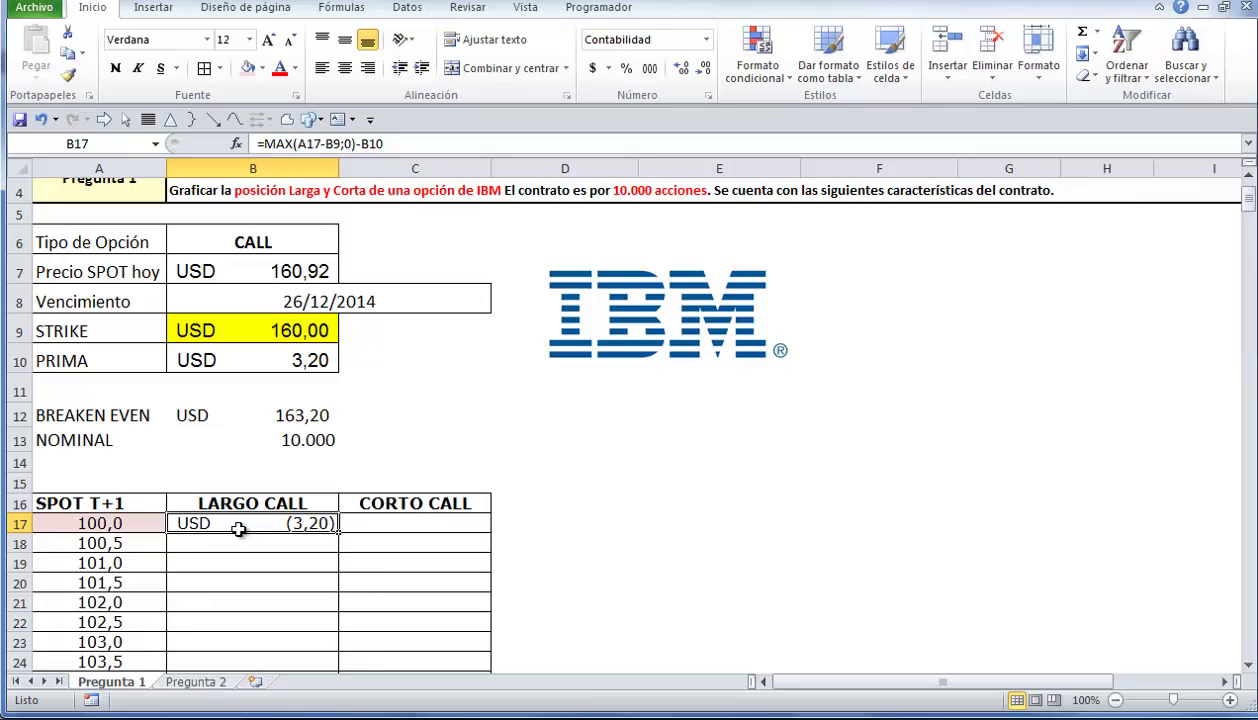
double_click(253, 524)
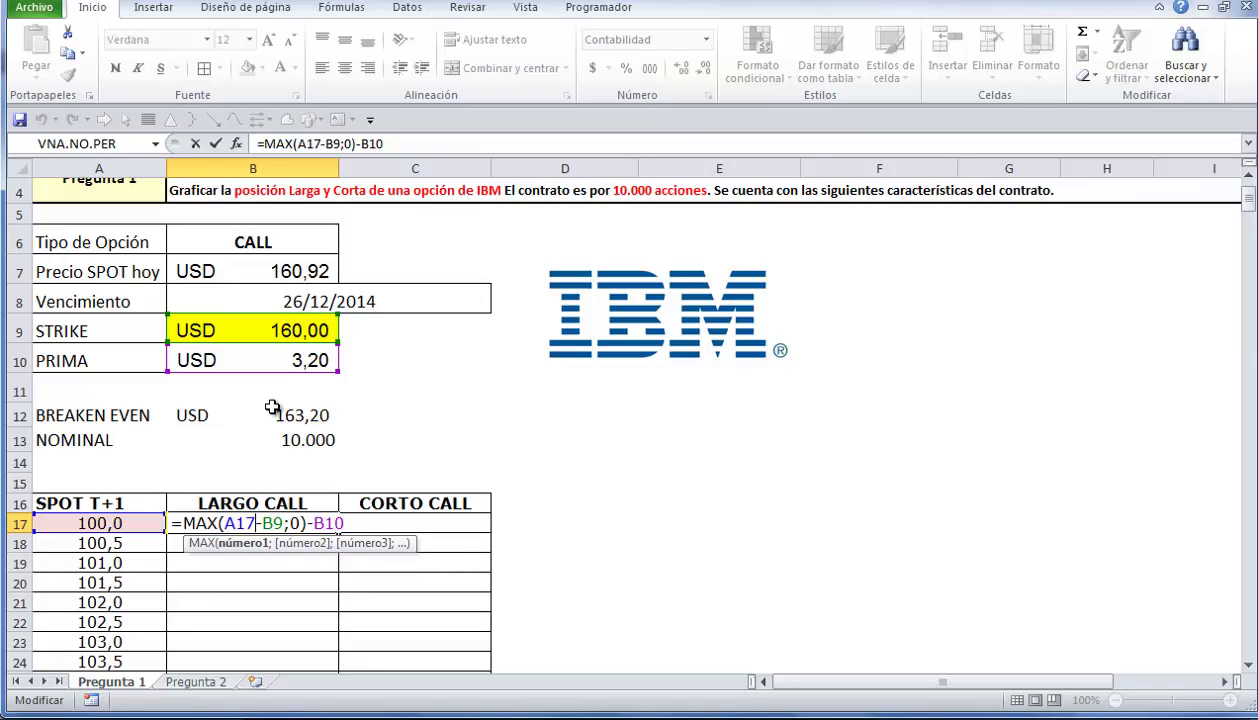
left_click(185, 521)
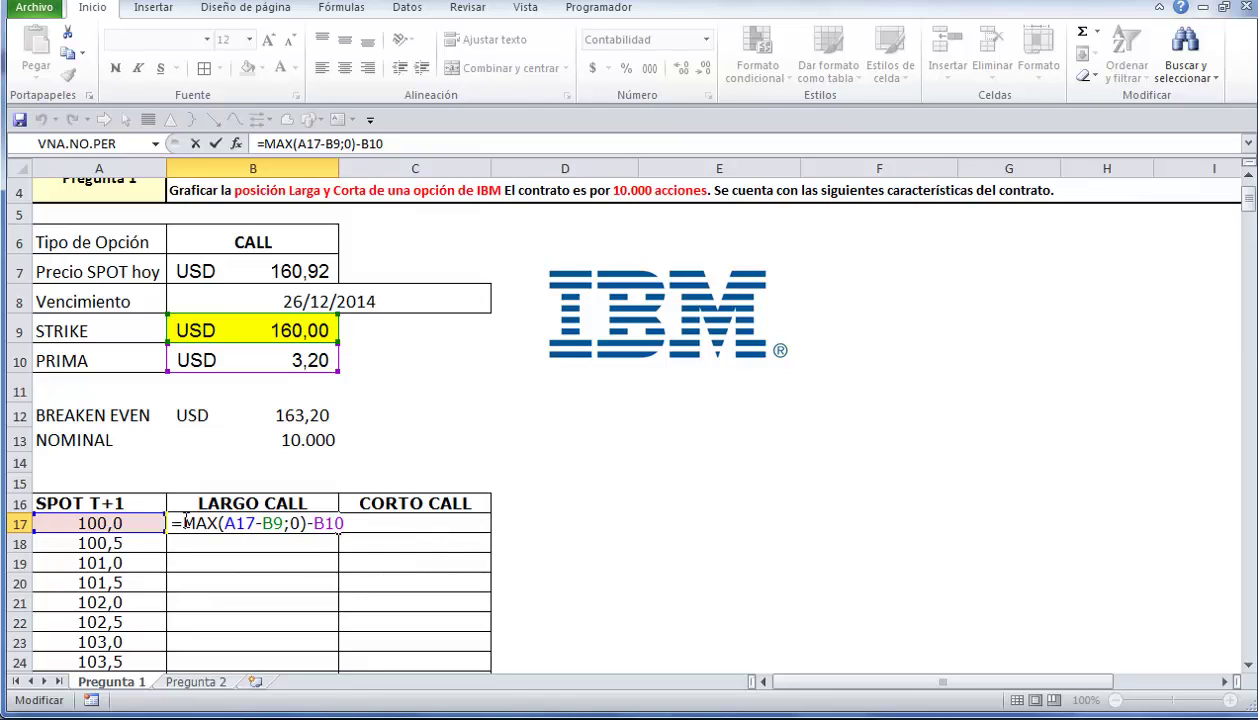
type("(")
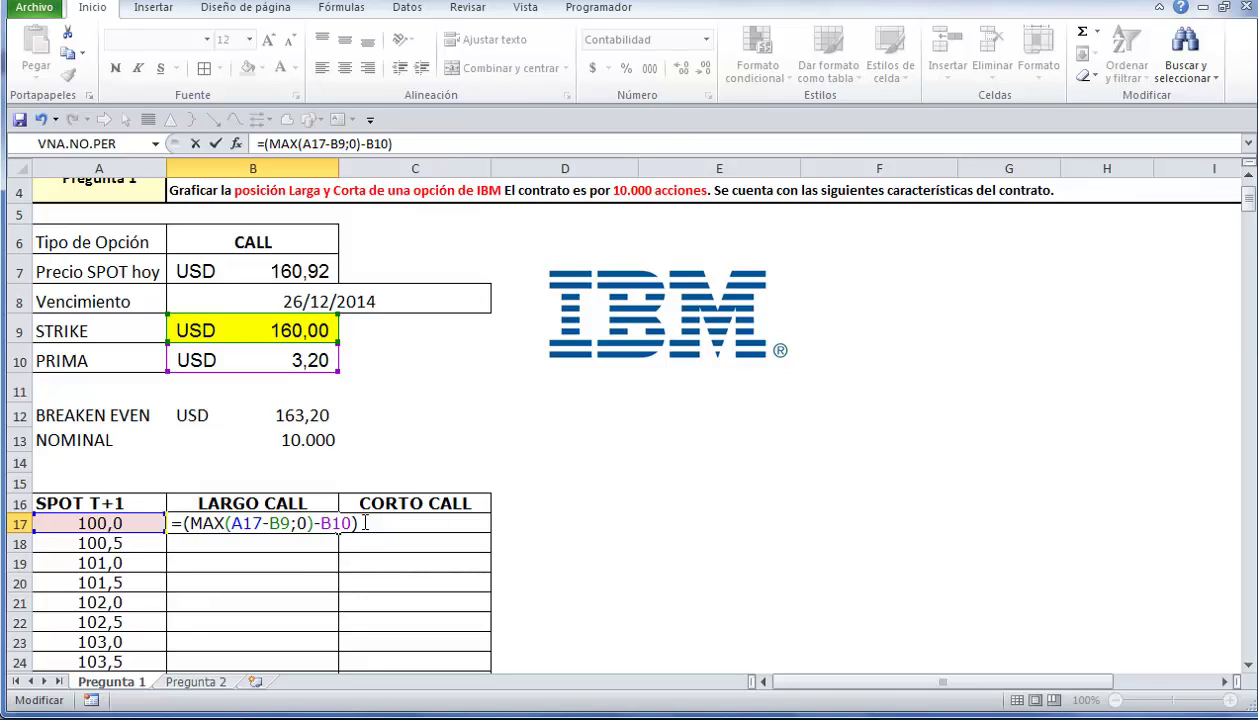
left_click(285, 440)
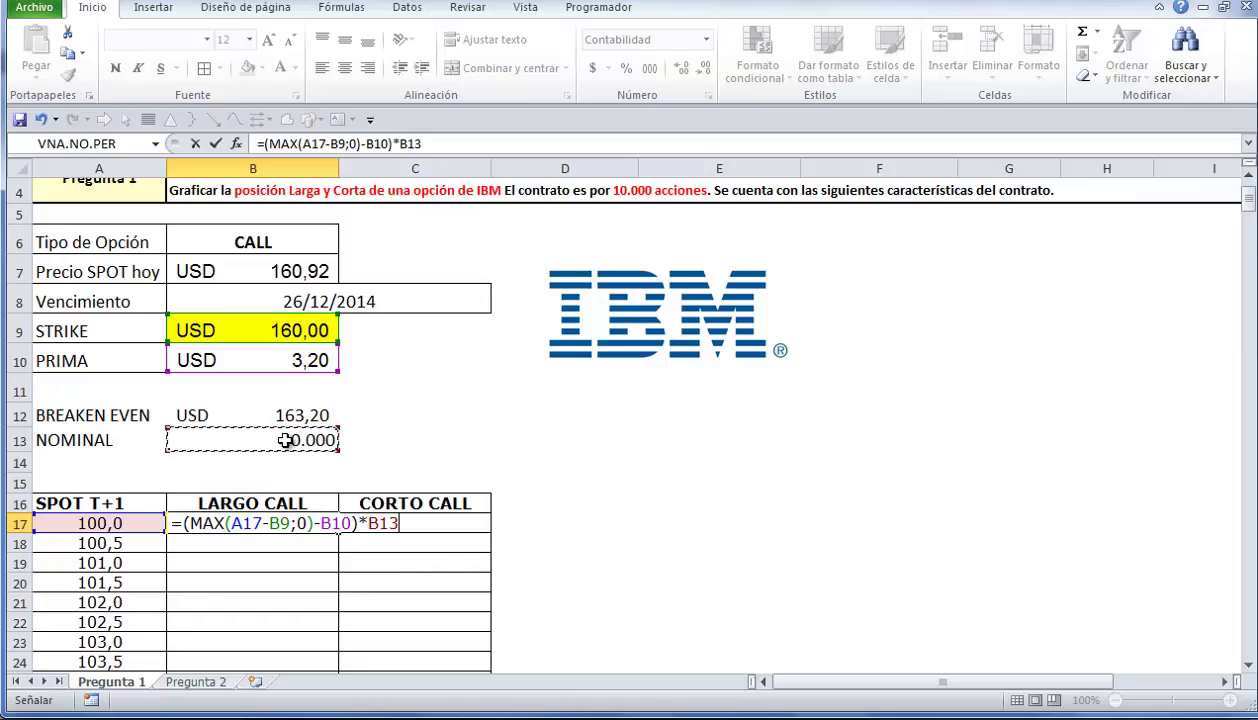
key("Return")
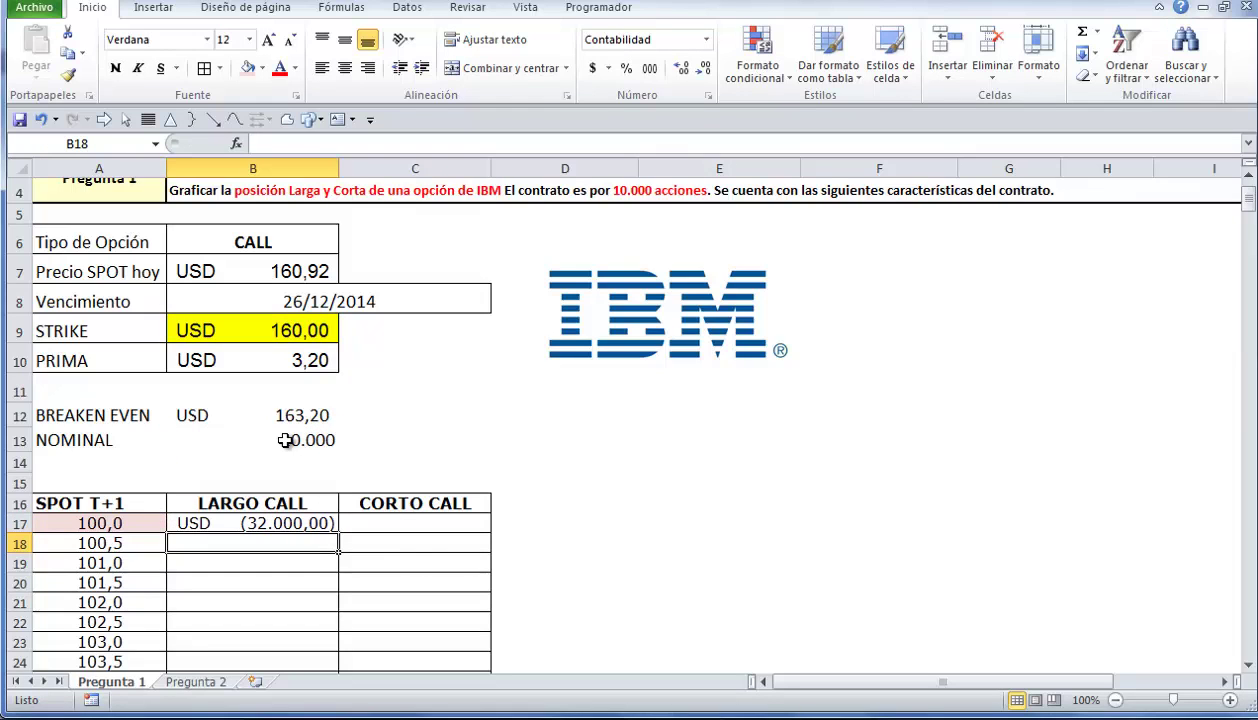
left_click(310, 520)
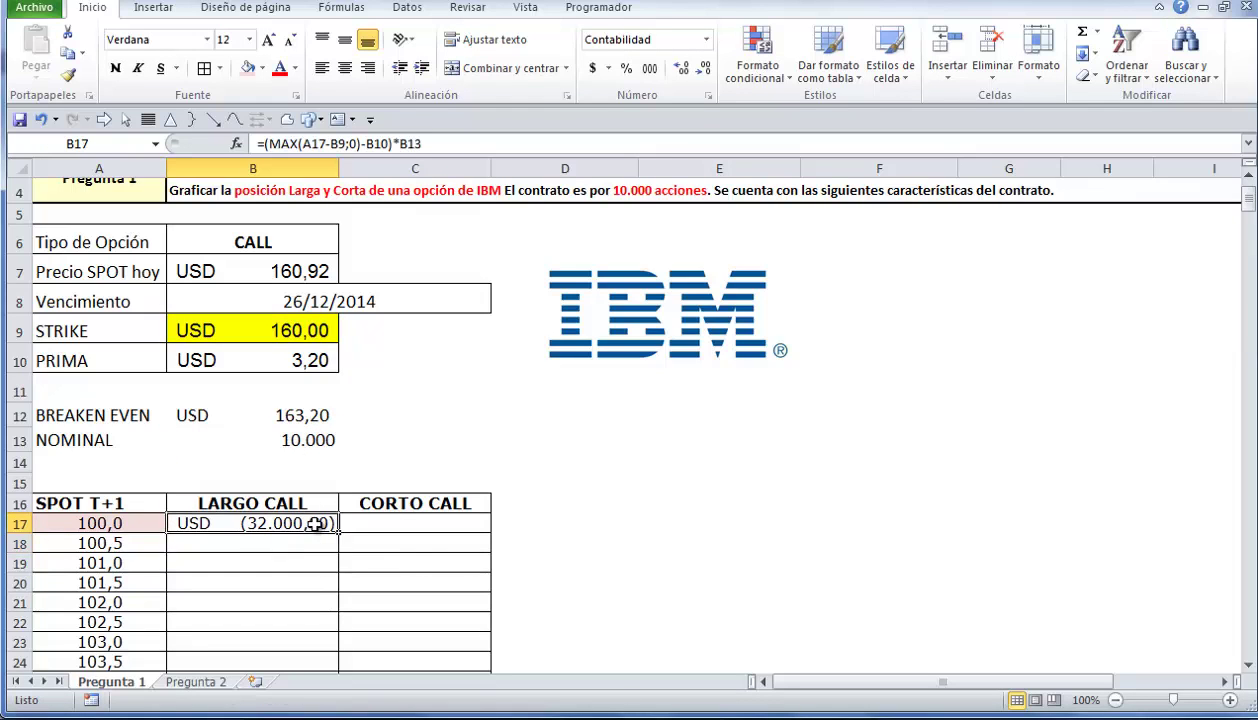
left_click(705, 72)
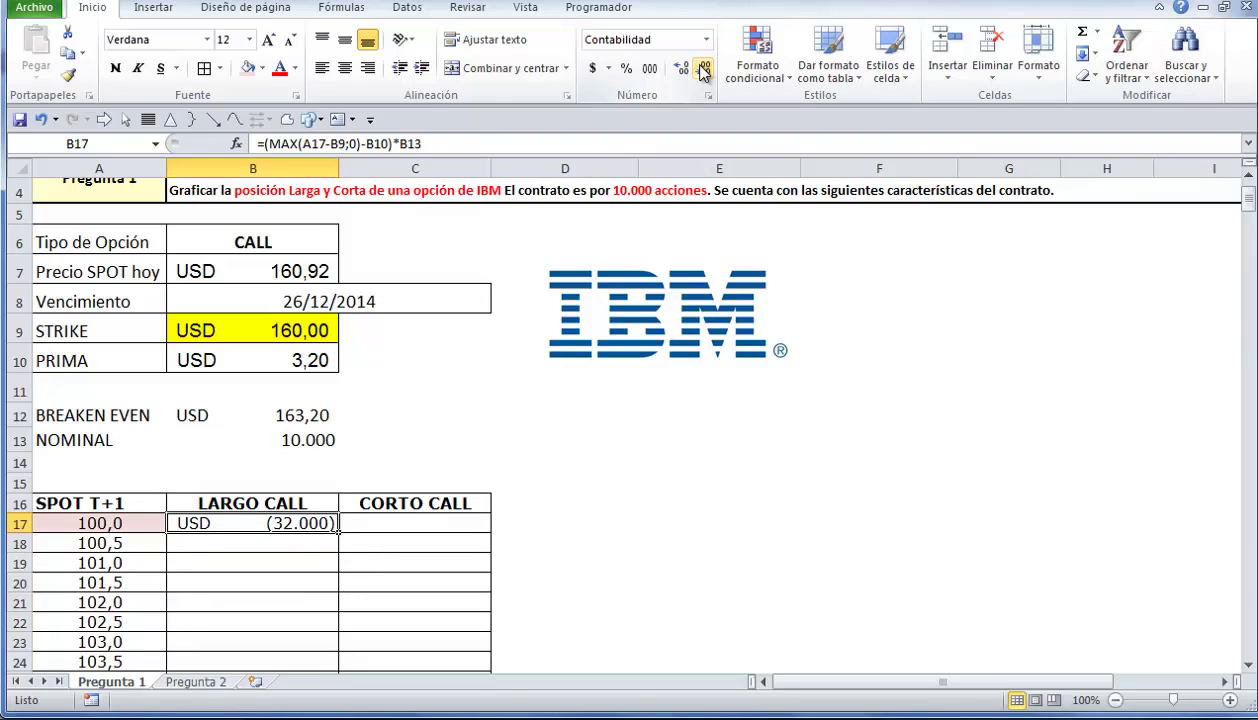
Step: Try to copy the B17 formula with its relative references down to B22, and clear the copied cells
left_click_drag(338, 537, 315, 625)
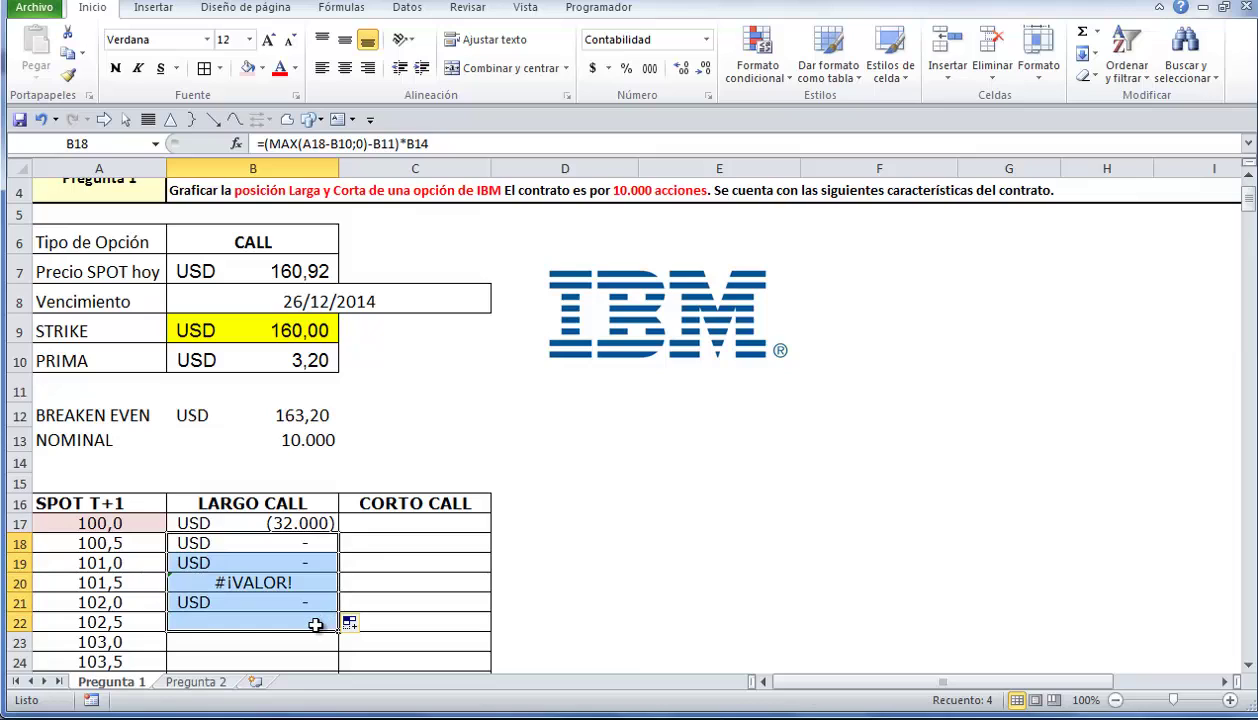
key("Delete")
Step: Make the strike, premium and nominal references absolute in B17, so the formula reads =(MAX(A17-$B$9;0)-$B$10)*$B$13
double_click(282, 520)
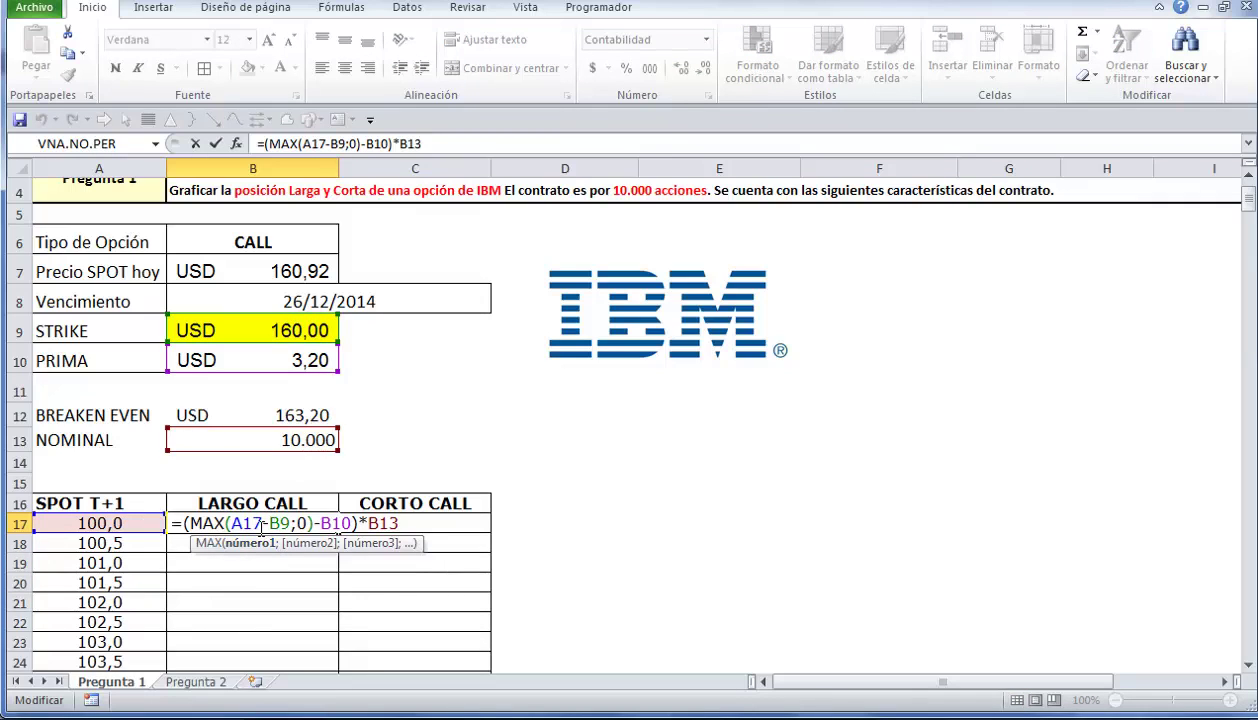
key("F4")
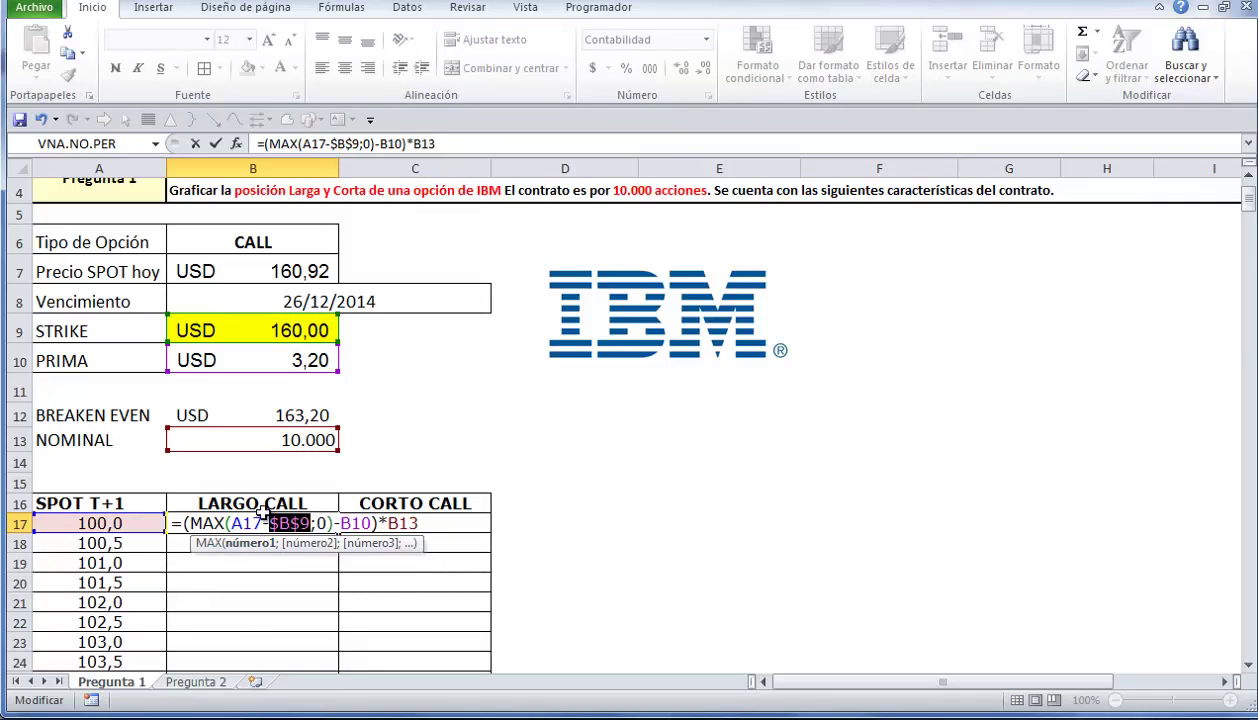
left_click(403, 526)
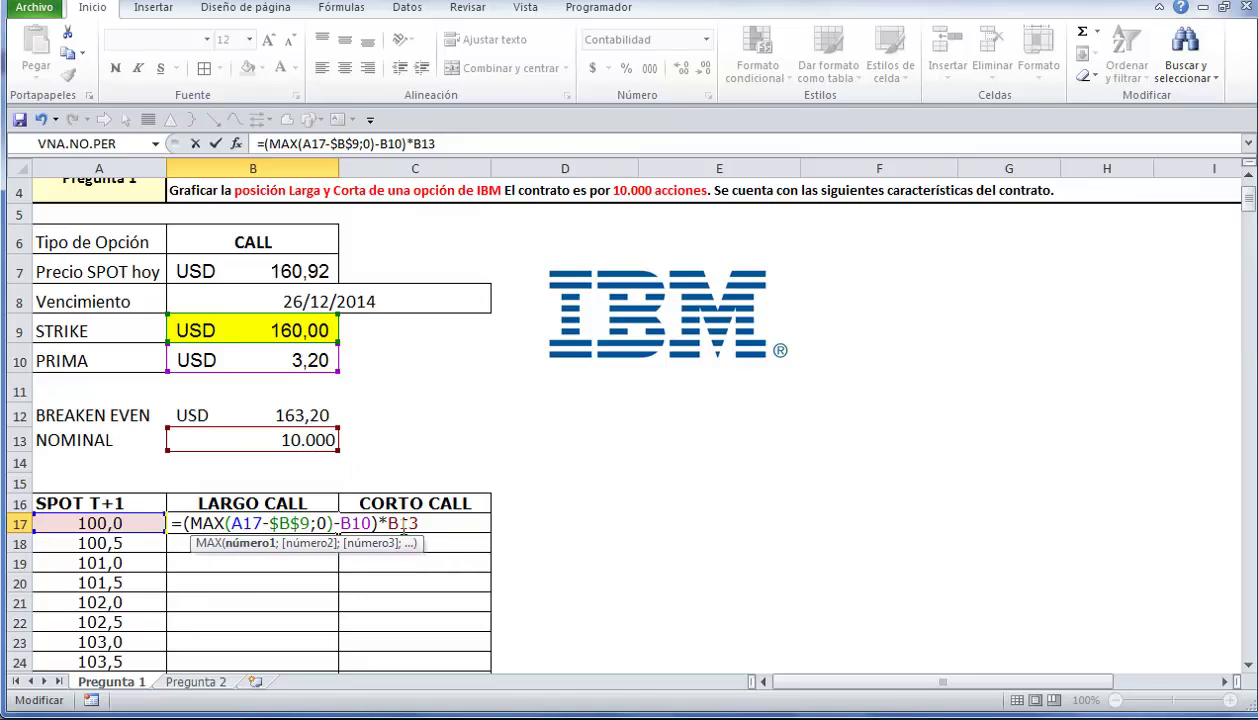
key("F4")
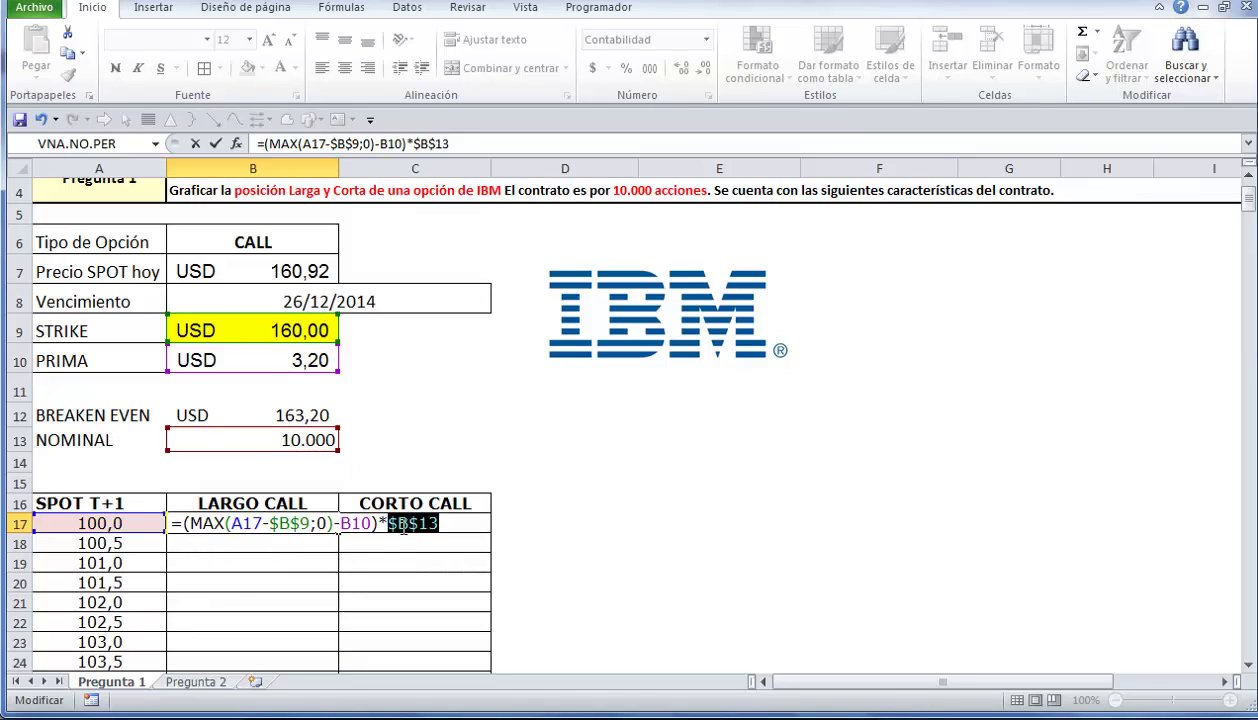
left_click(358, 523)
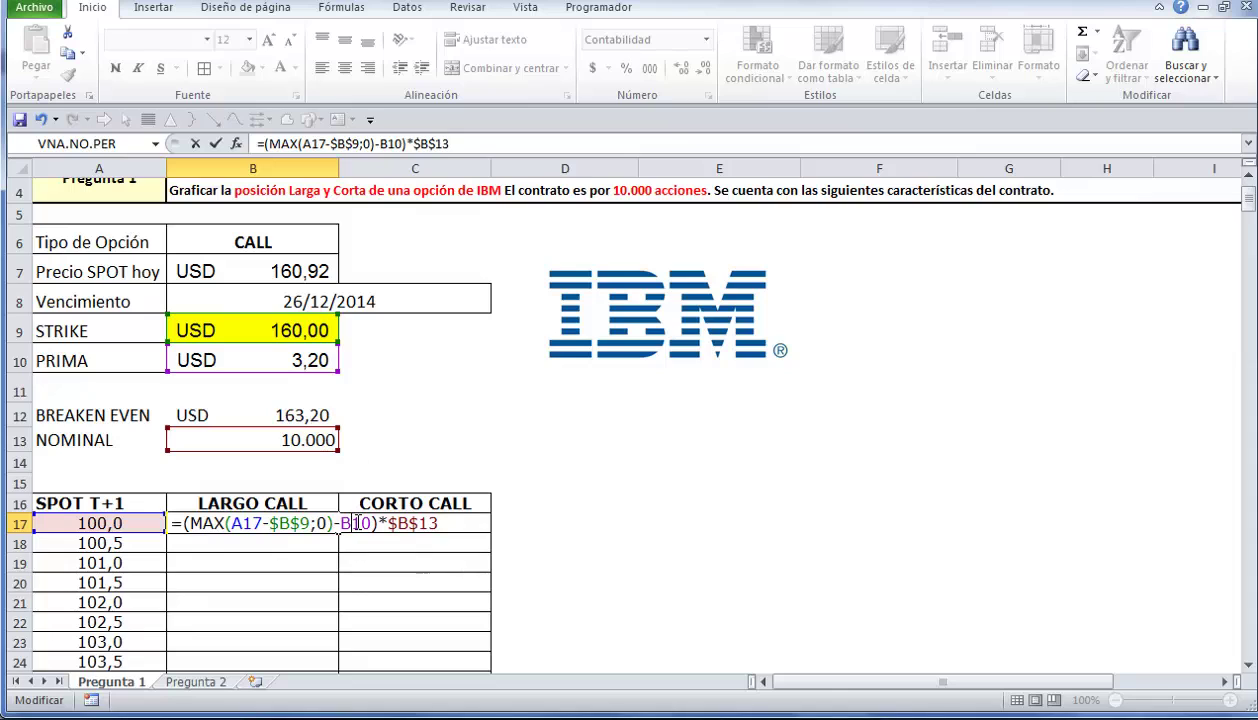
key("F4")
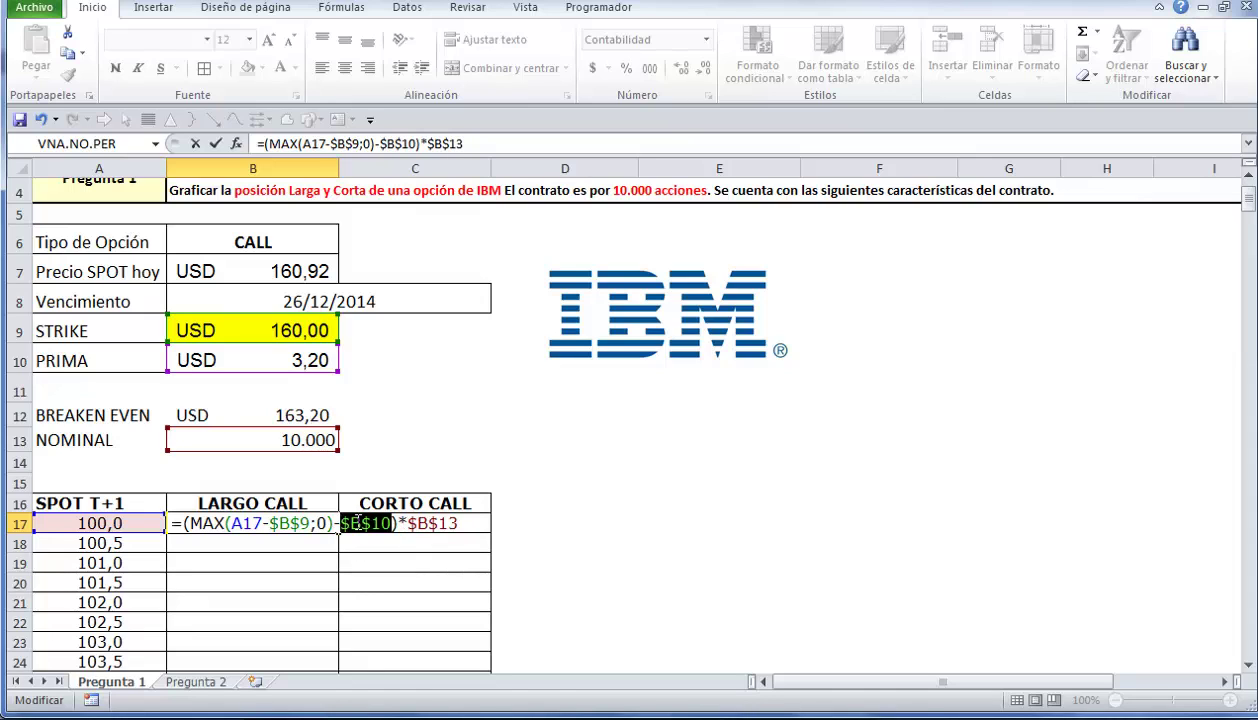
key("Return")
Step: Fill the B17 formula down the LARGO CALL column for all SPOT T+1 values
left_click(330, 523)
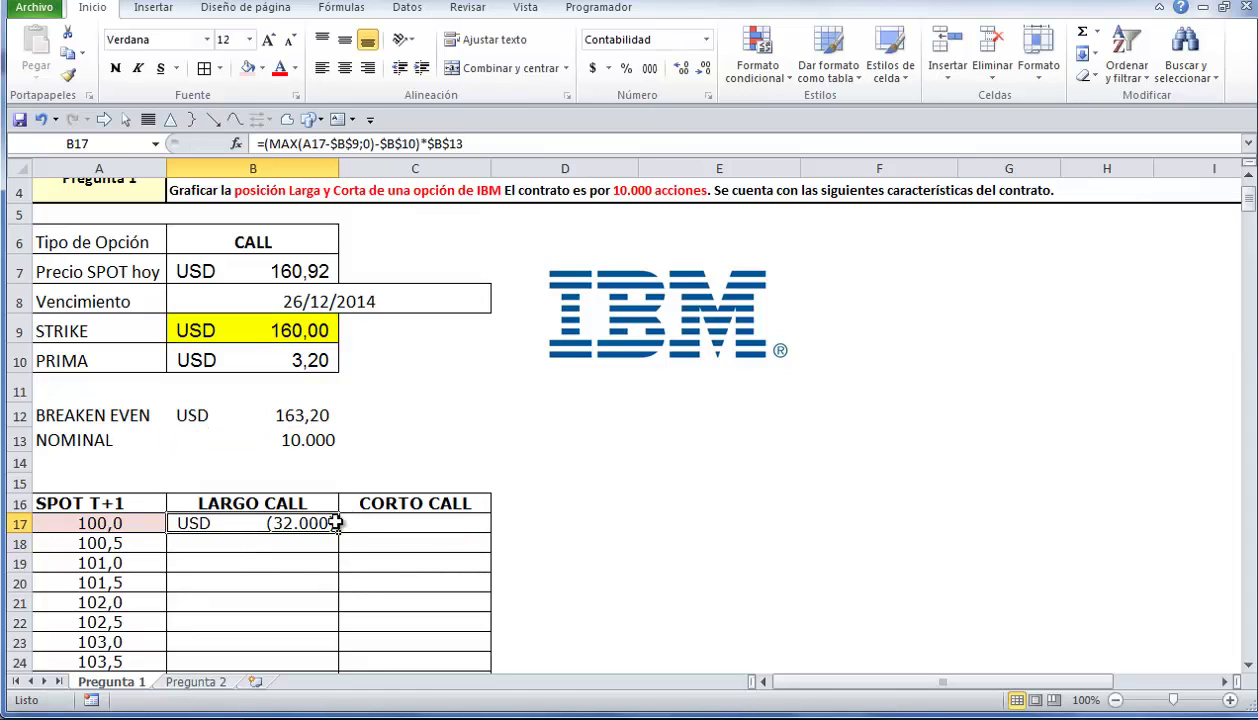
double_click(340, 533)
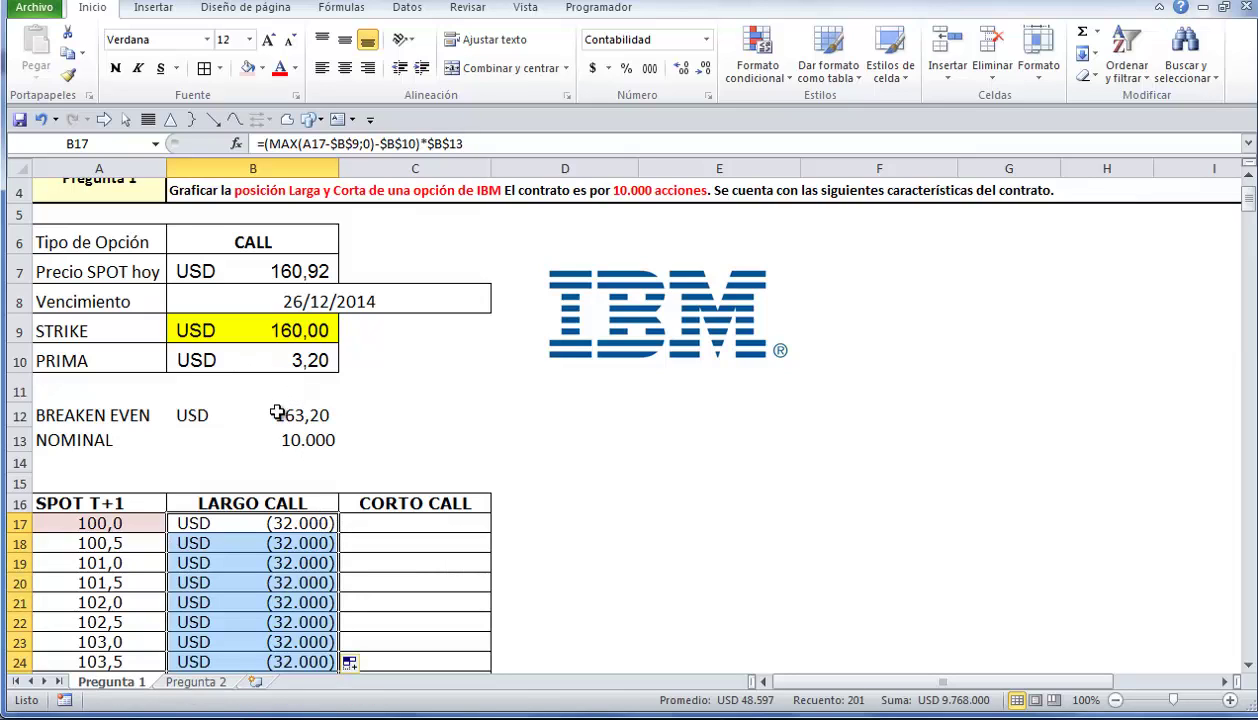
Step: Italicize the BREAKEN EVEN label and value in A12:B12
left_click_drag(126, 415, 323, 415)
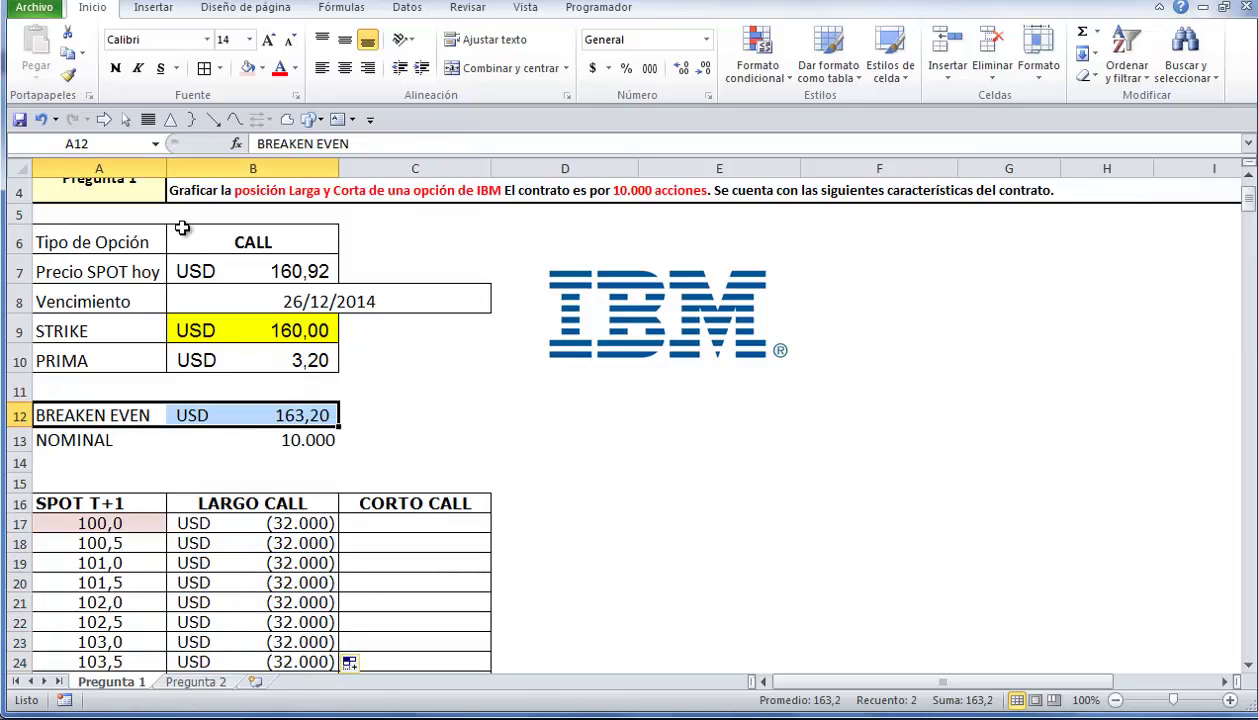
left_click(139, 68)
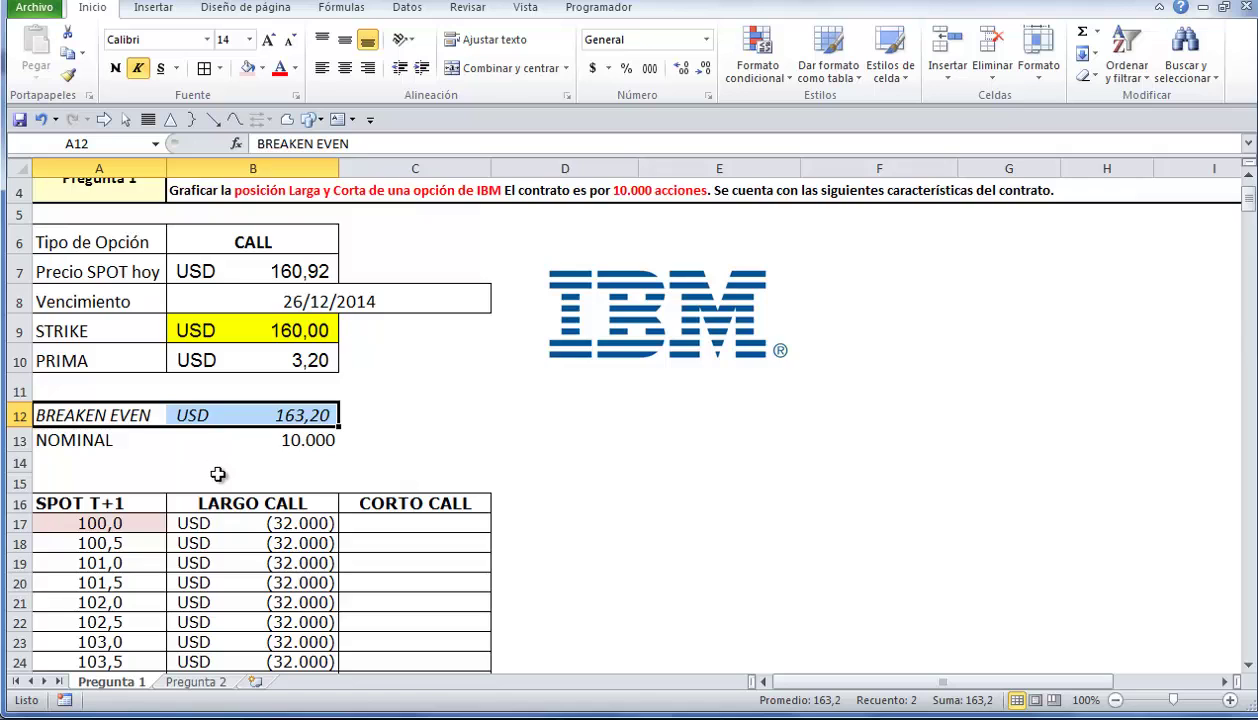
Step: Set the SPOT T+1 value in A144 to the break-even price of 163,20
scroll(218, 474, "down", 20)
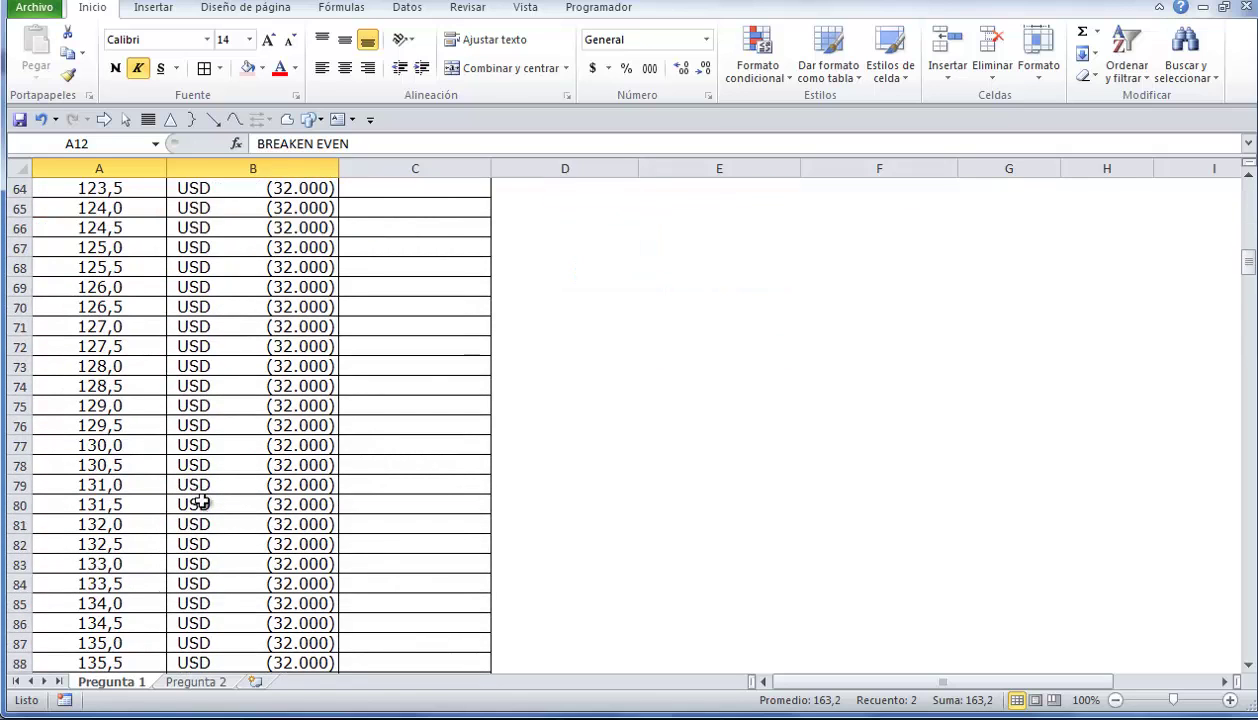
scroll(201, 502, "down", 20)
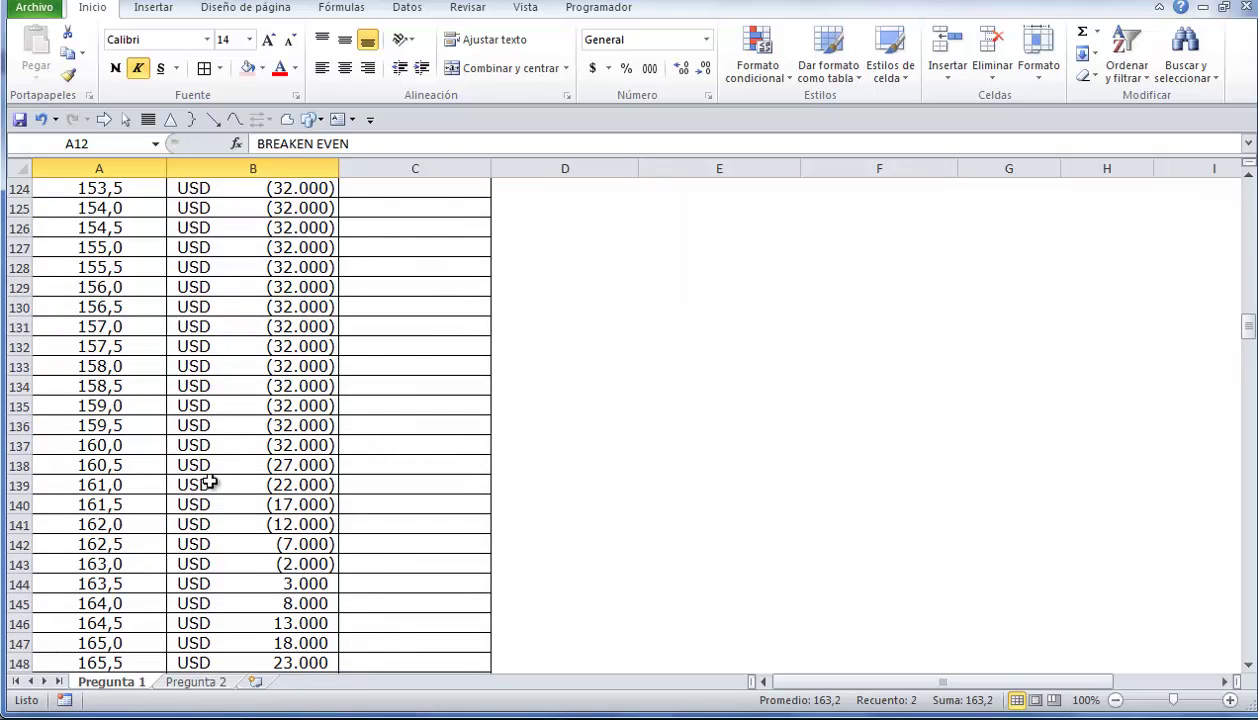
scroll(208, 482, "down", 11)
scroll(208, 482, "up", 5)
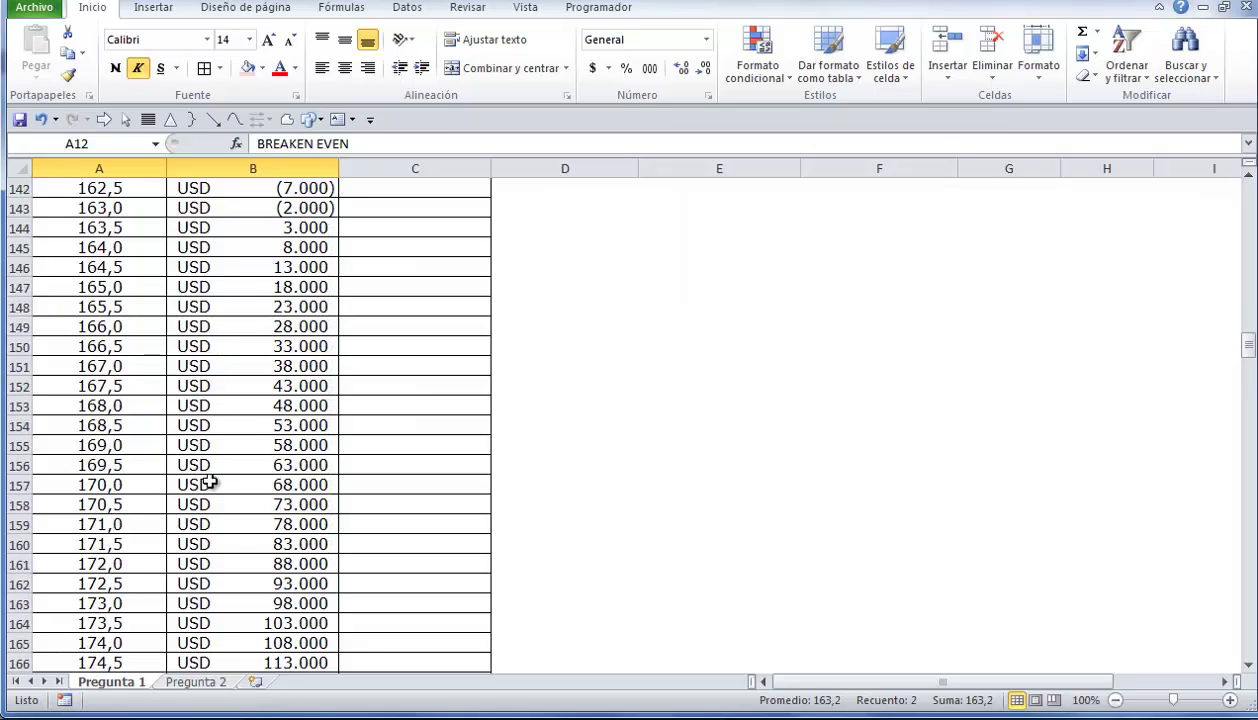
double_click(118, 229)
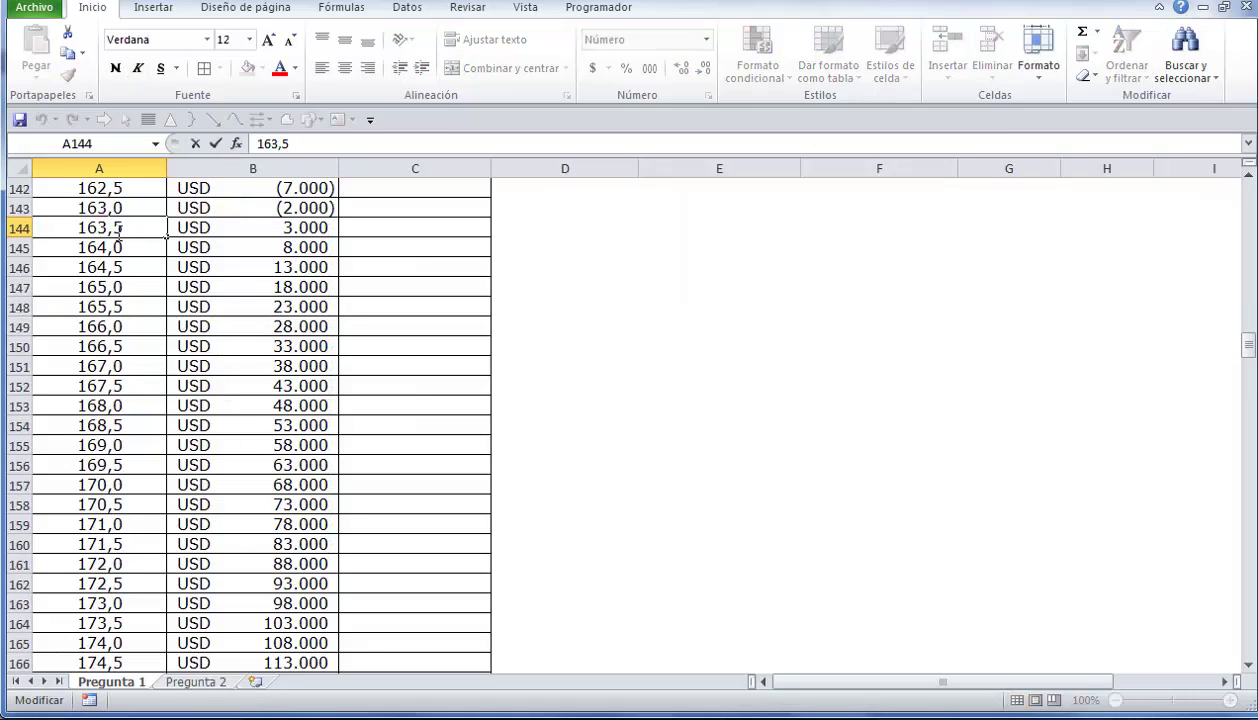
type("20")
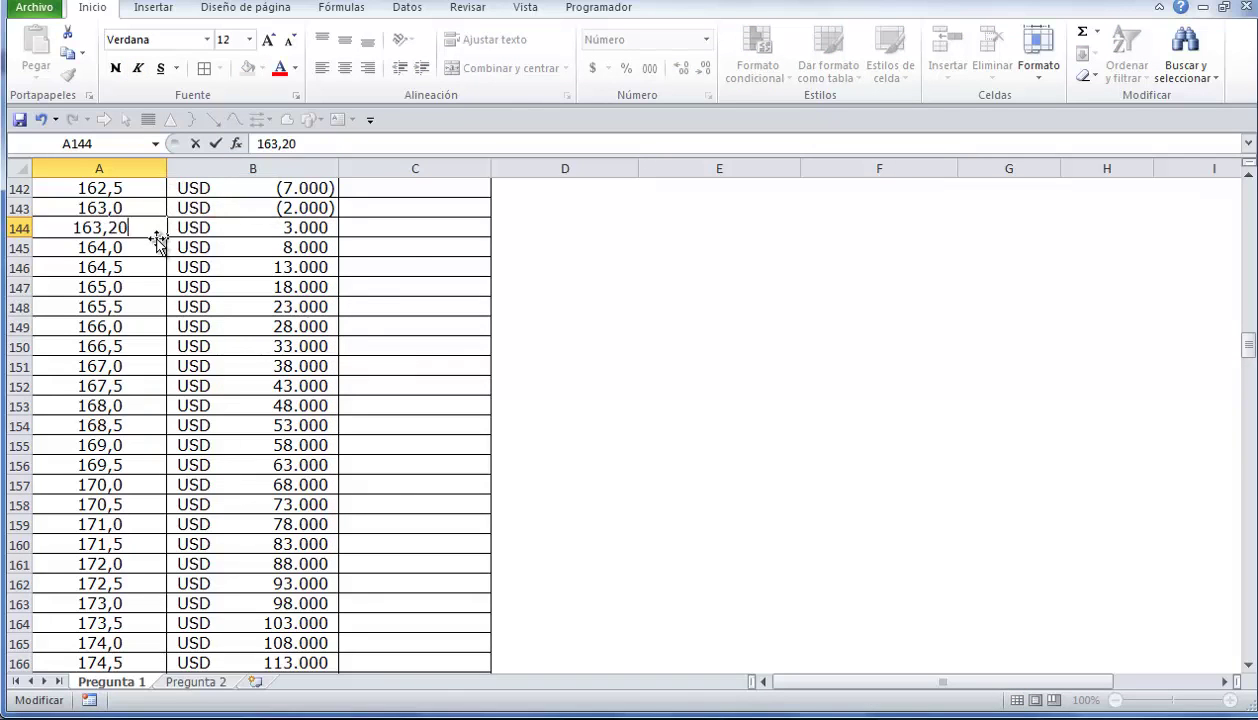
key("Return")
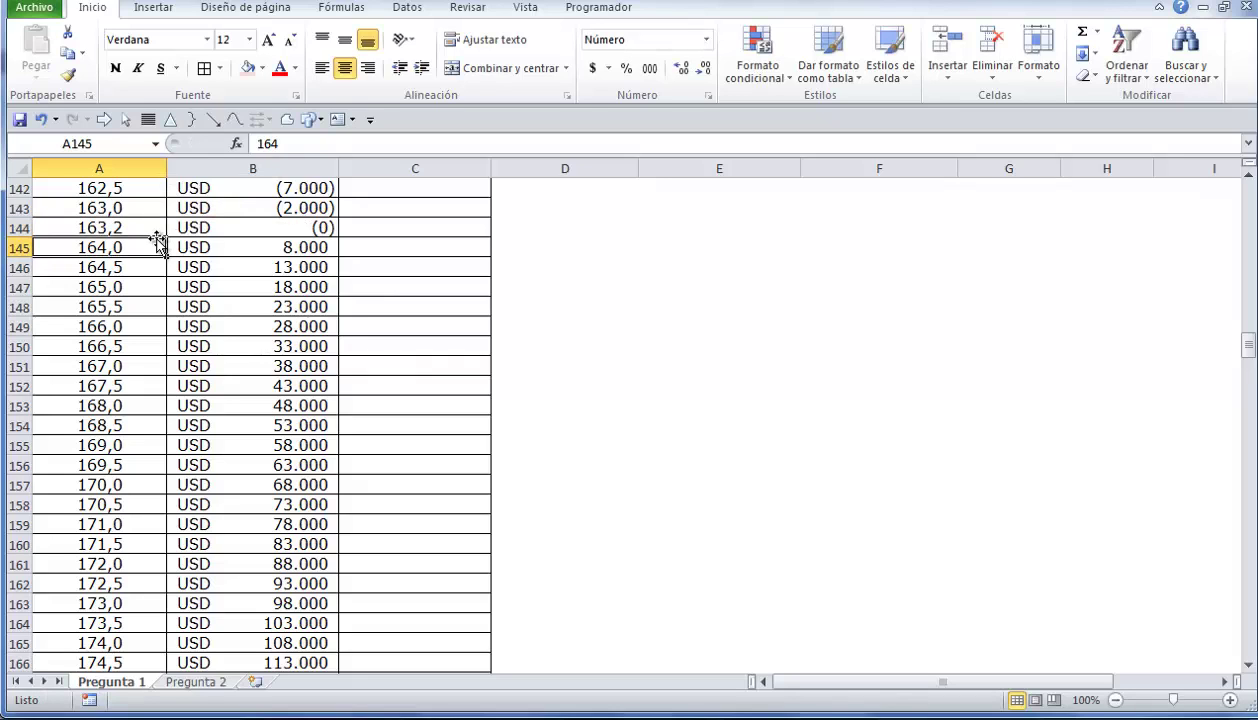
Step: Set the SPOT T+1 value in A145 to 163,26 and inspect its LARGO CALL payoff in B145
left_click(121, 224)
left_click(128, 247)
double_click(128, 247)
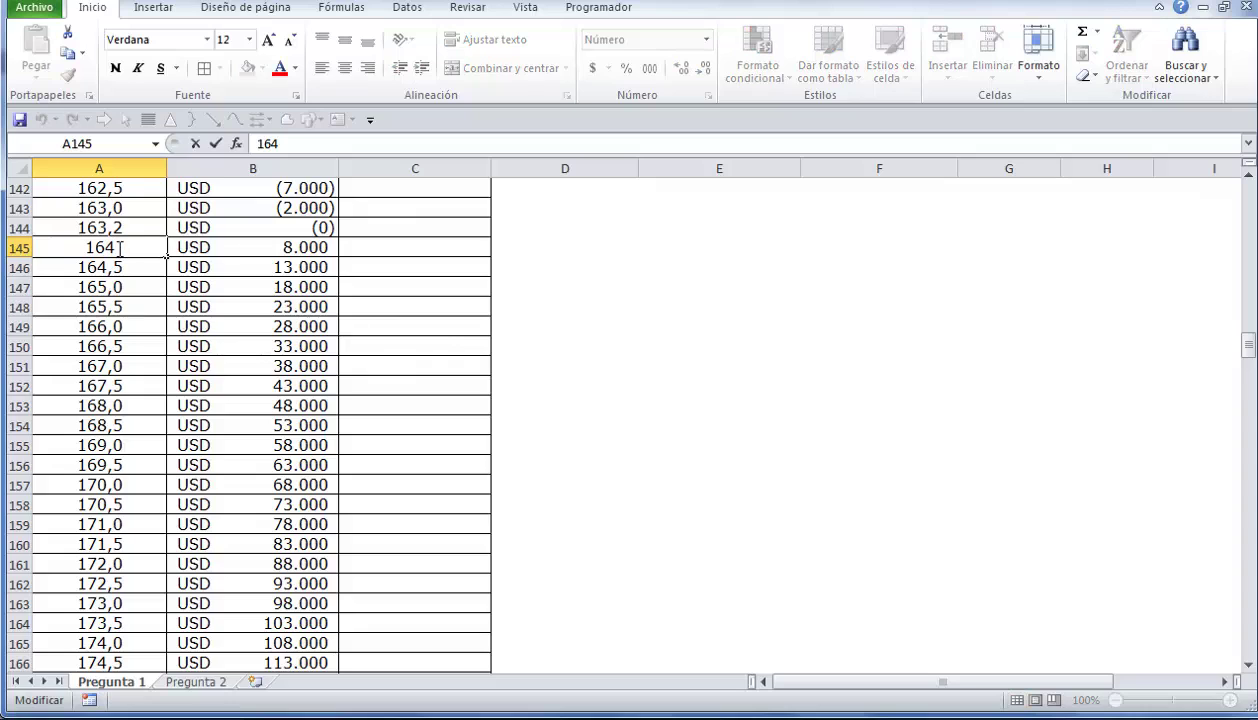
key("Return")
left_click(126, 247)
double_click(120, 246)
type("3,26")
key("Return")
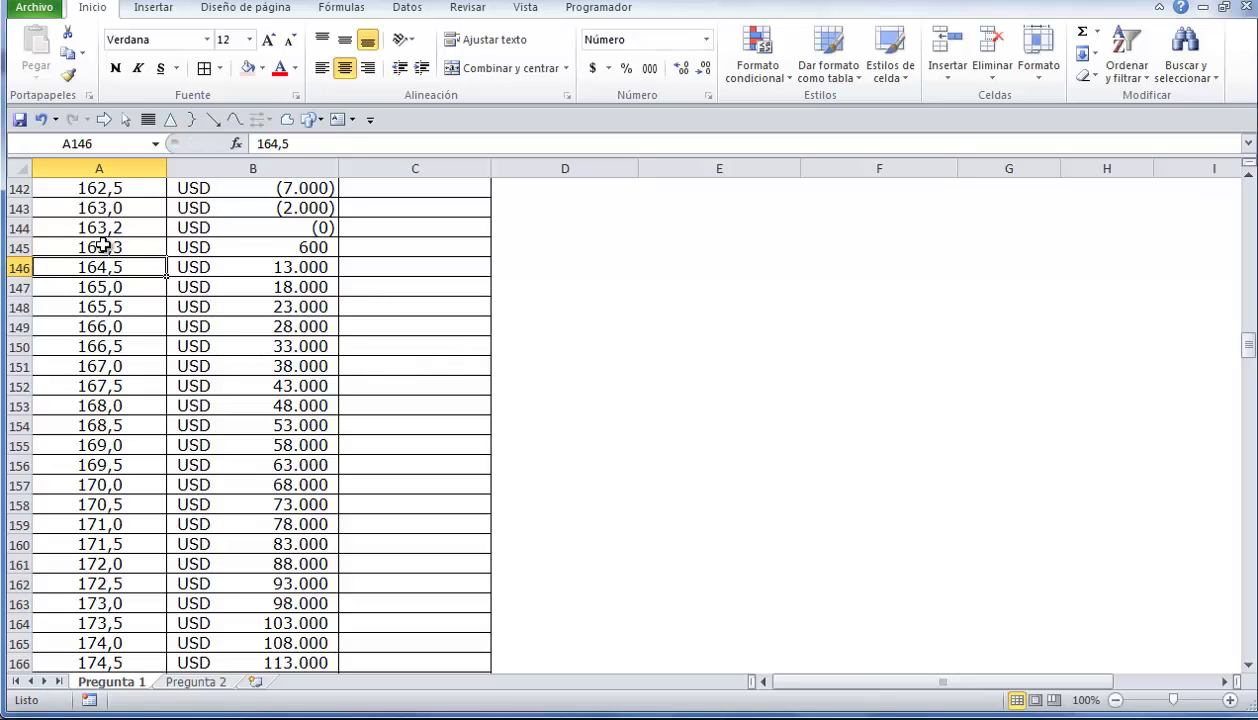
left_click(244, 262)
left_click(203, 244)
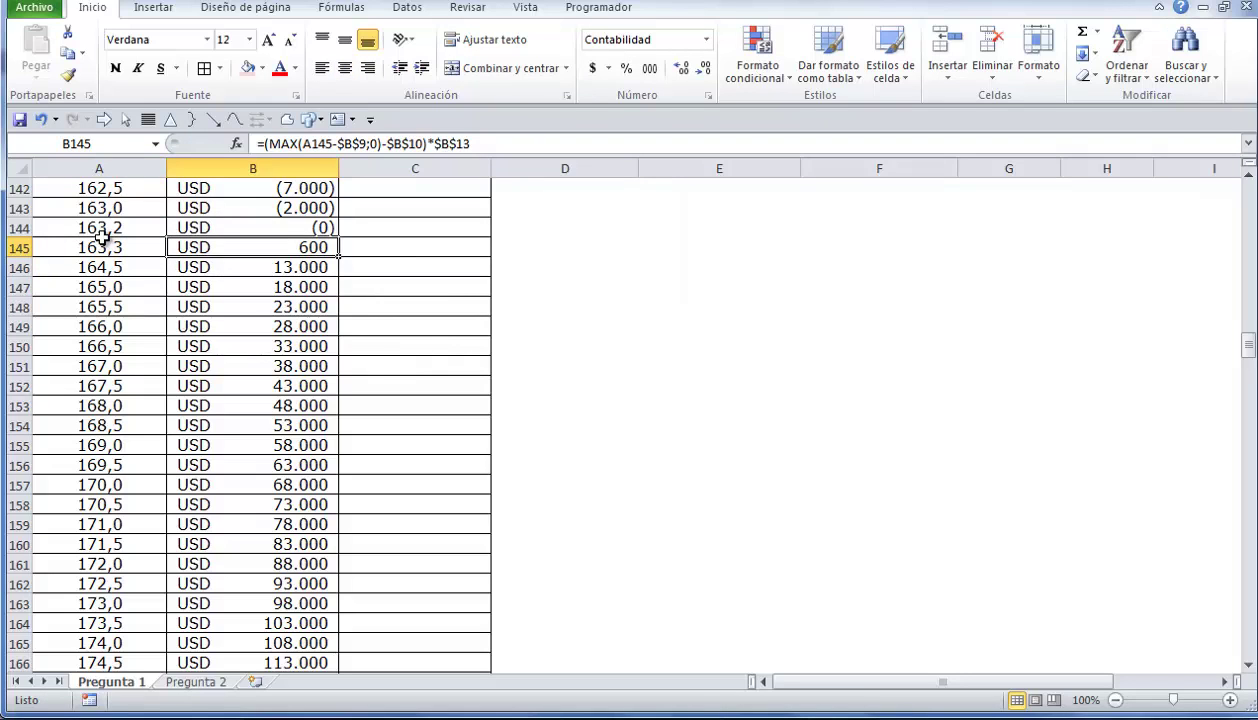
Step: Enter the formula =-B17 in C17 and fill it down the CORTO CALL column for all SPOT T+1 values
scroll(177, 284, "up", 19)
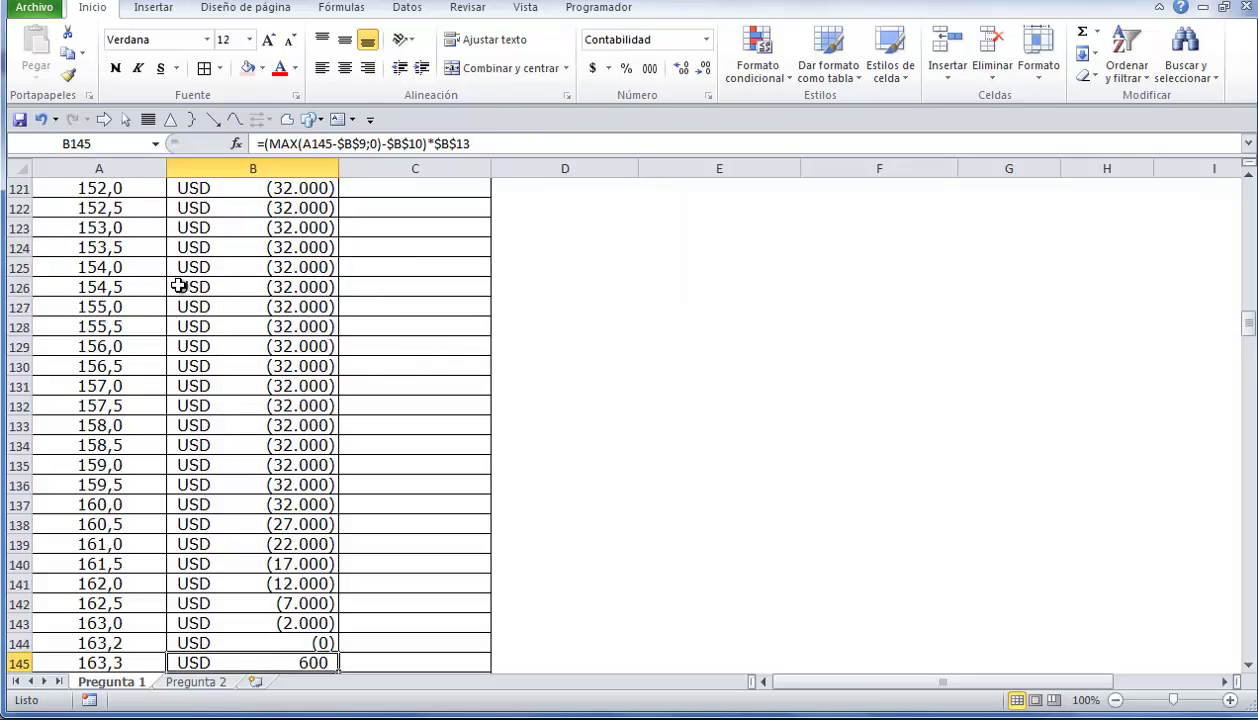
scroll(177, 286, "up", 18)
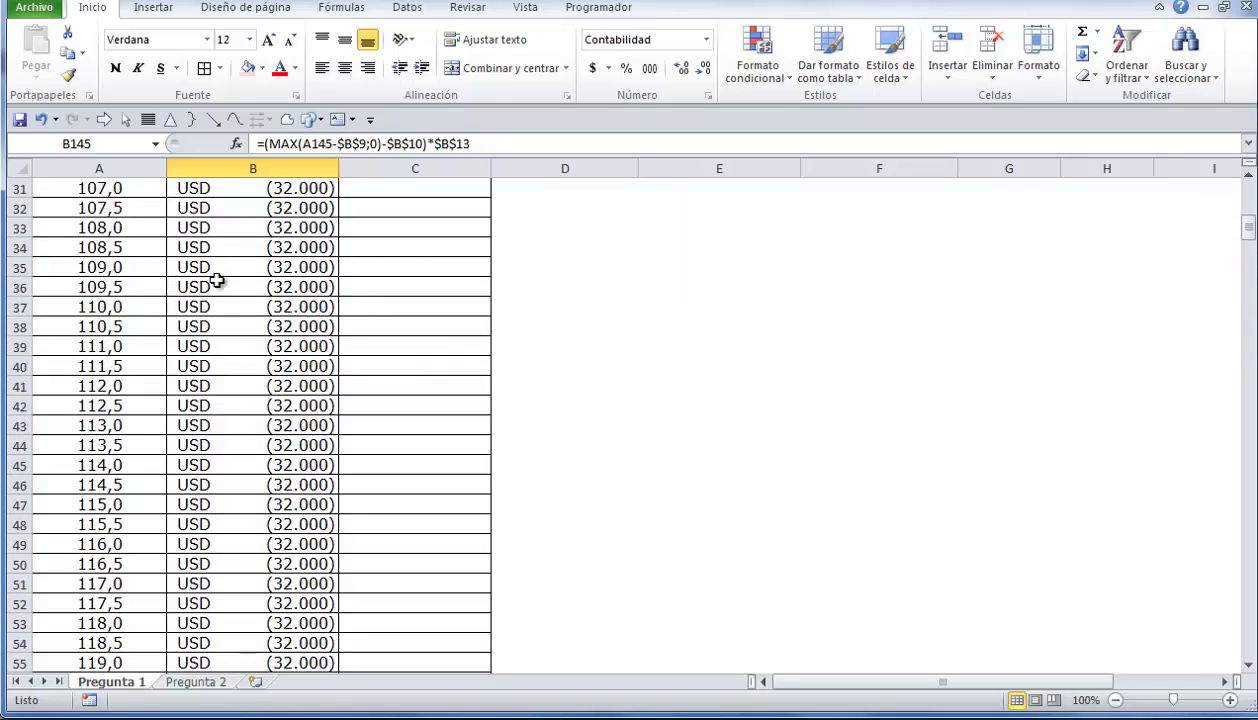
scroll(880, 245, "up", 10)
scroll(669, 318, "down", 2)
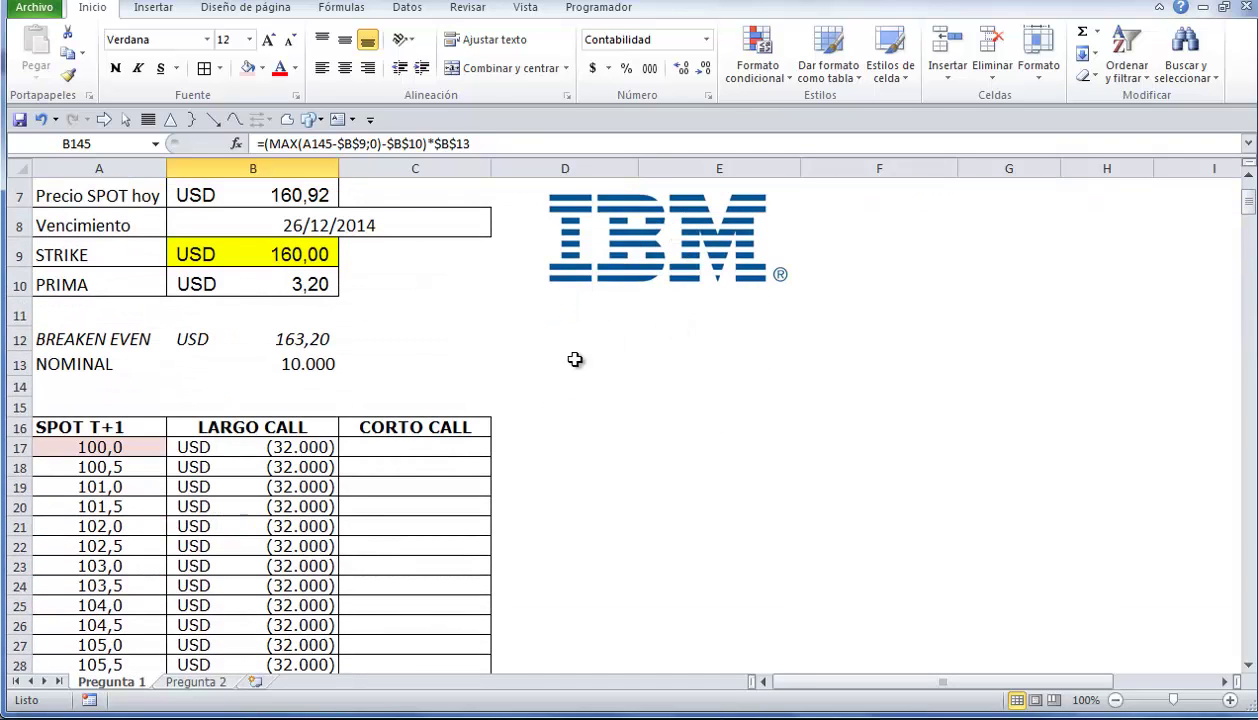
left_click_drag(268, 428, 278, 583)
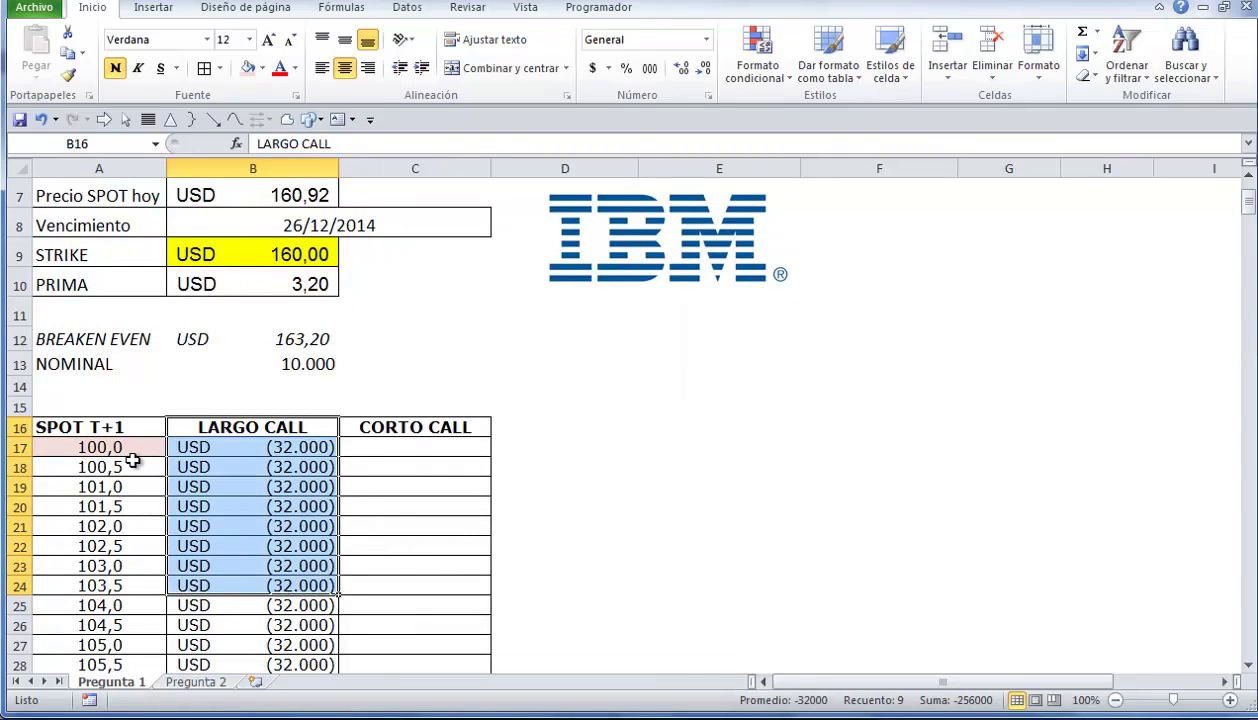
left_click(130, 450)
left_click(258, 252)
left_click(419, 452)
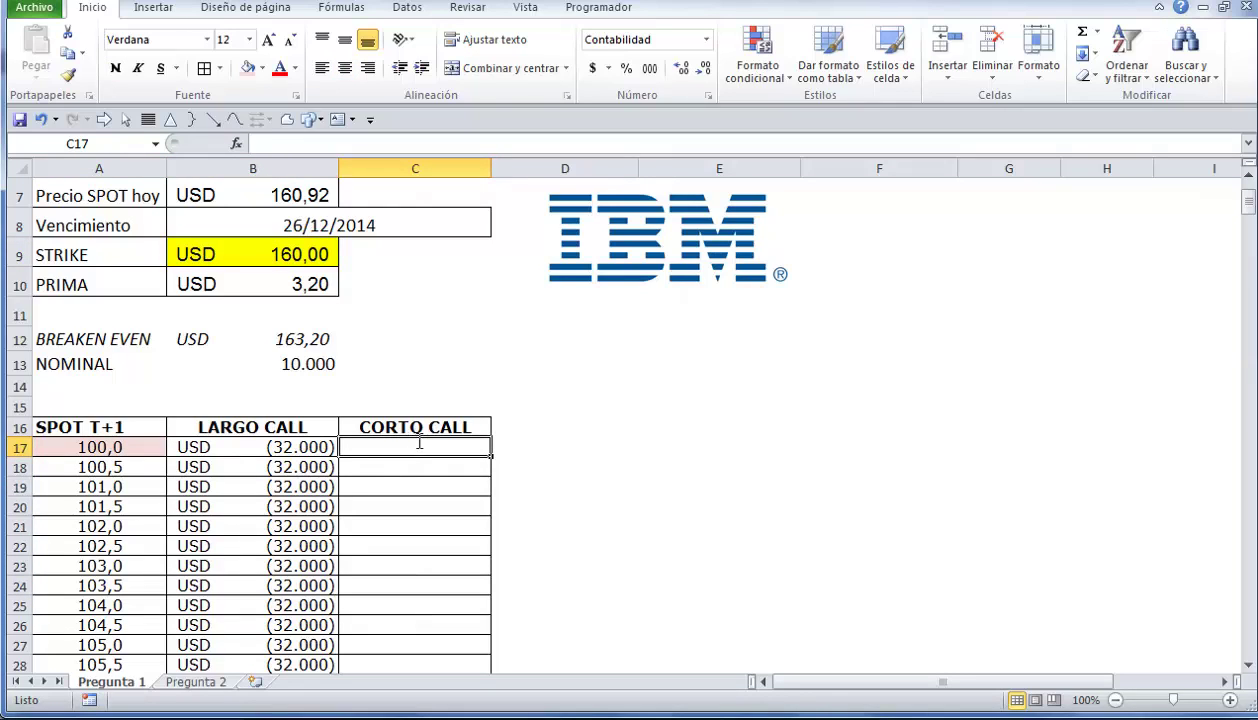
type("-")
left_click(271, 447)
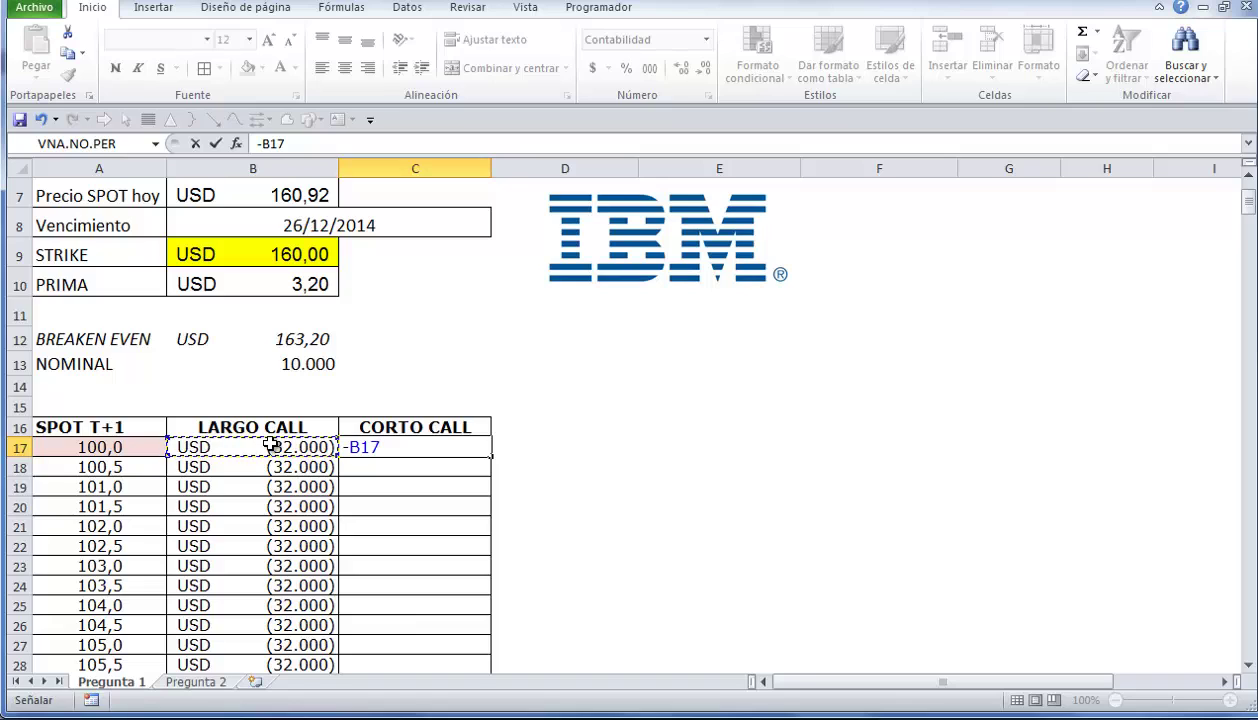
key("Return")
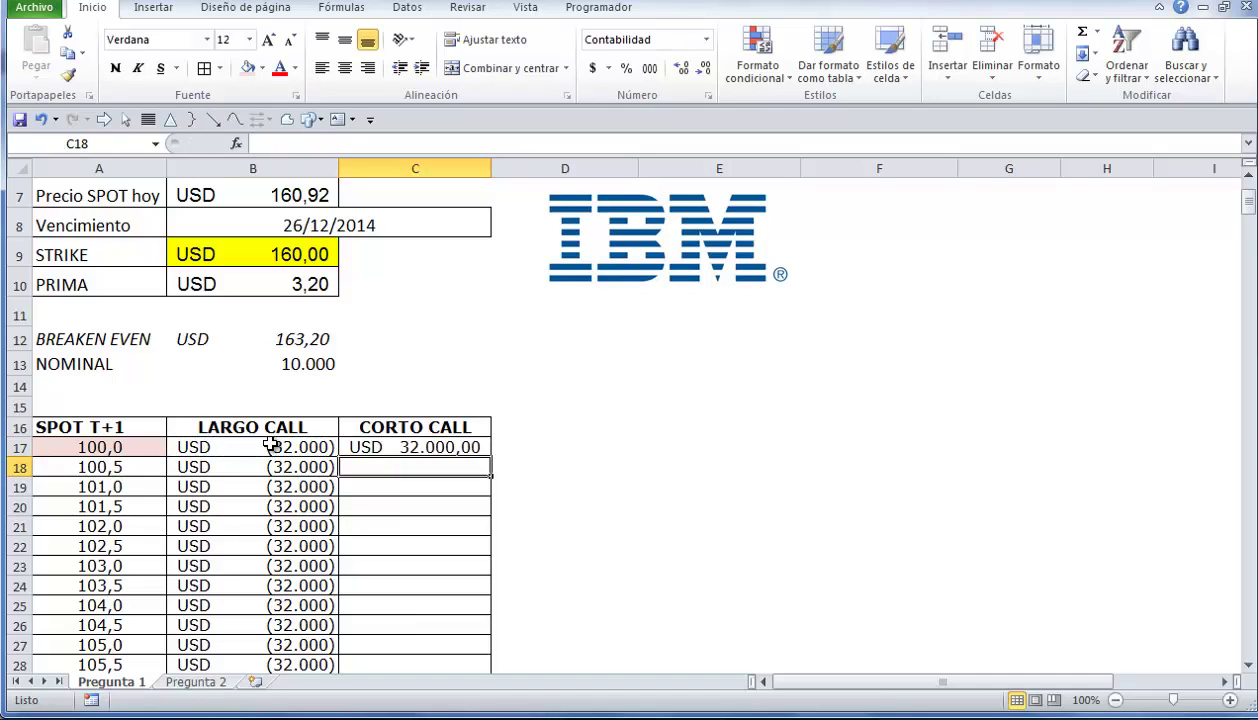
left_click(378, 446)
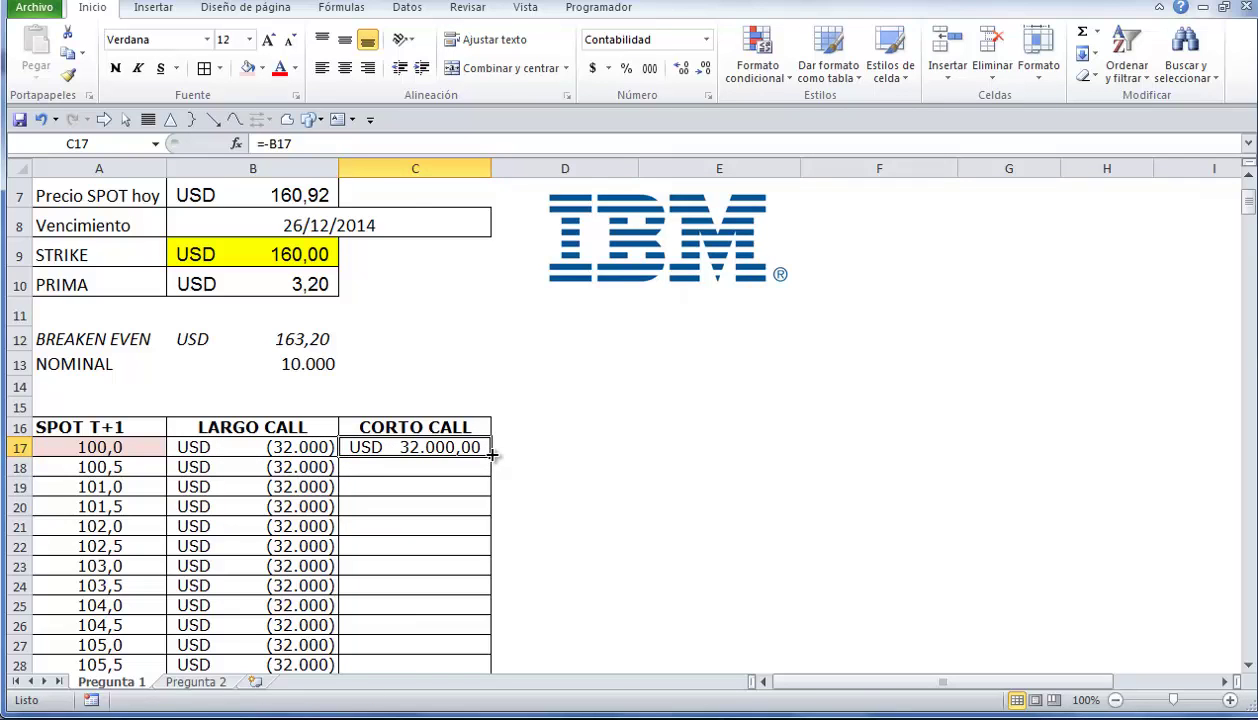
double_click(492, 455)
Step: Insert a plain 2D line chart of the LARGO CALL and CORTO CALL data in B16:C217 and place it beside the table, below the IBM logo
left_click(280, 424)
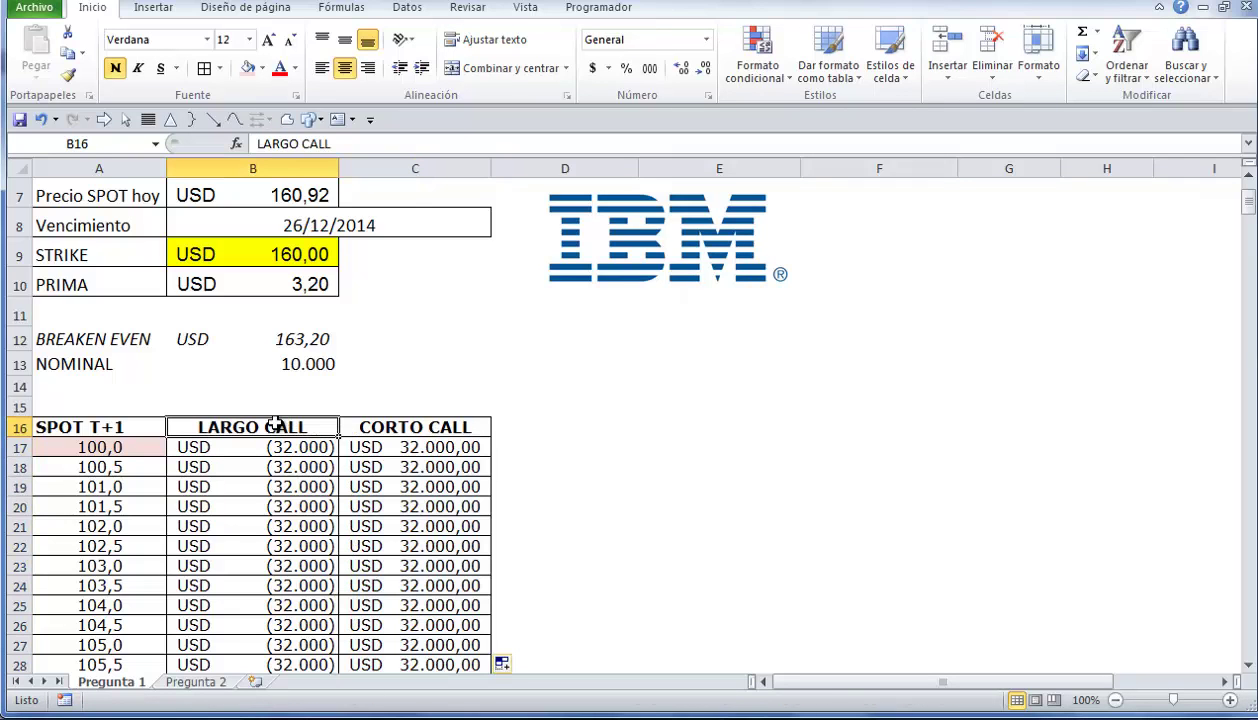
left_click_drag(275, 424, 421, 647)
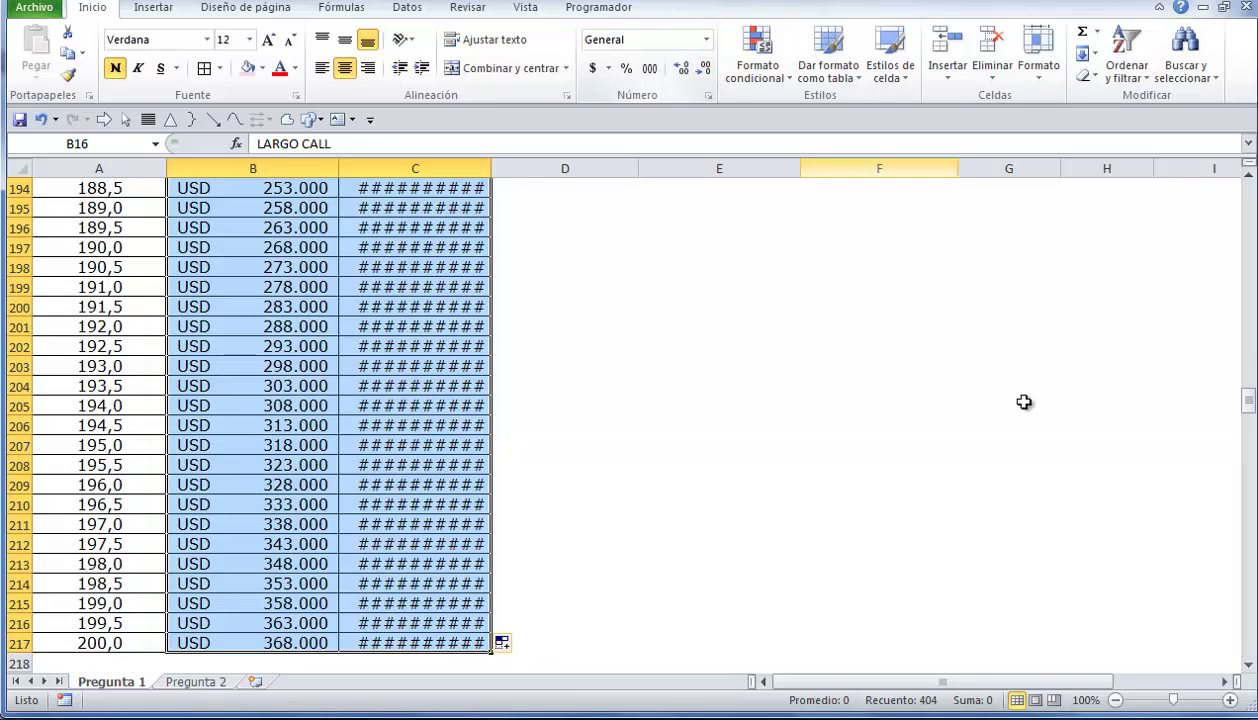
left_click_drag(1250, 410, 1232, 195)
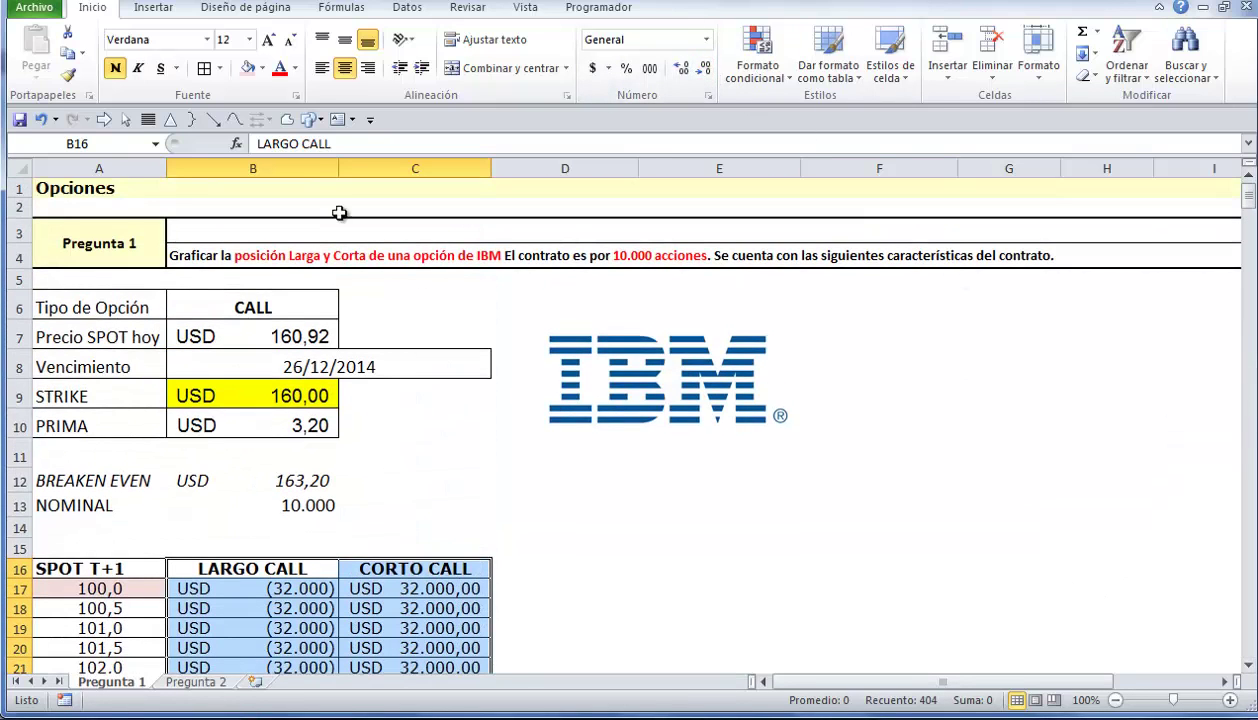
left_click(160, 10)
left_click(451, 55)
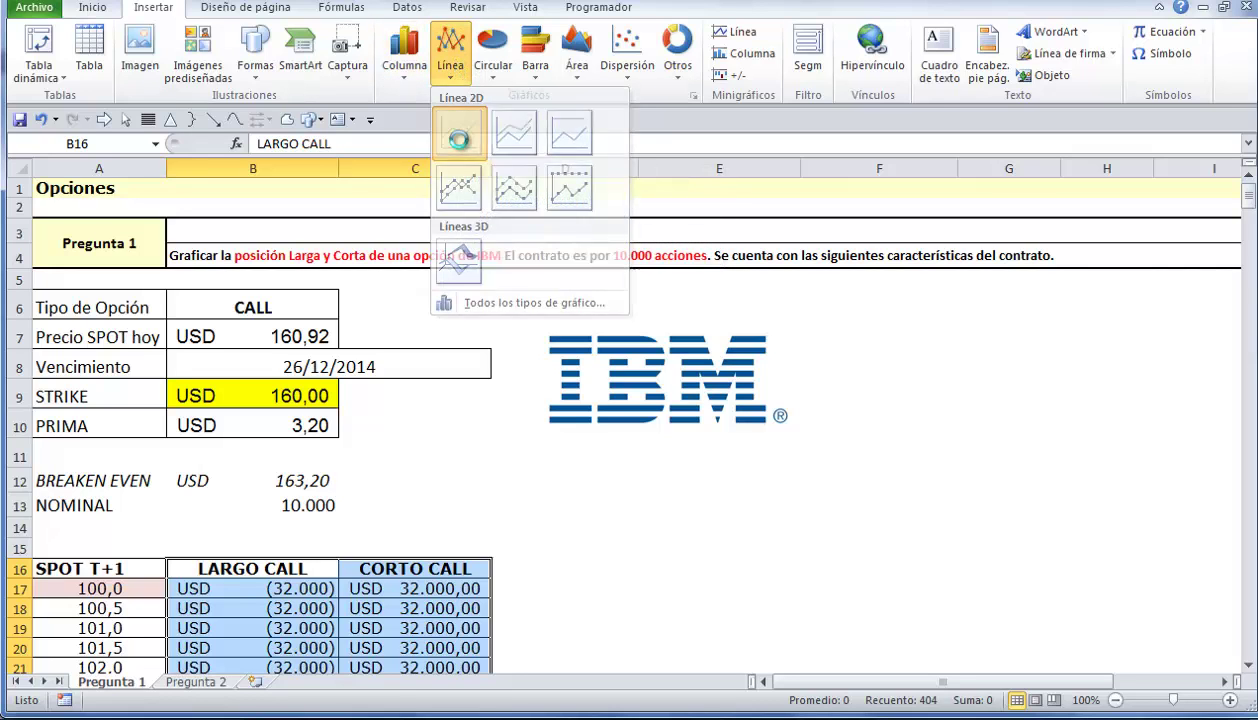
left_click(459, 188)
left_click_drag(514, 290, 691, 531)
left_click(436, 618)
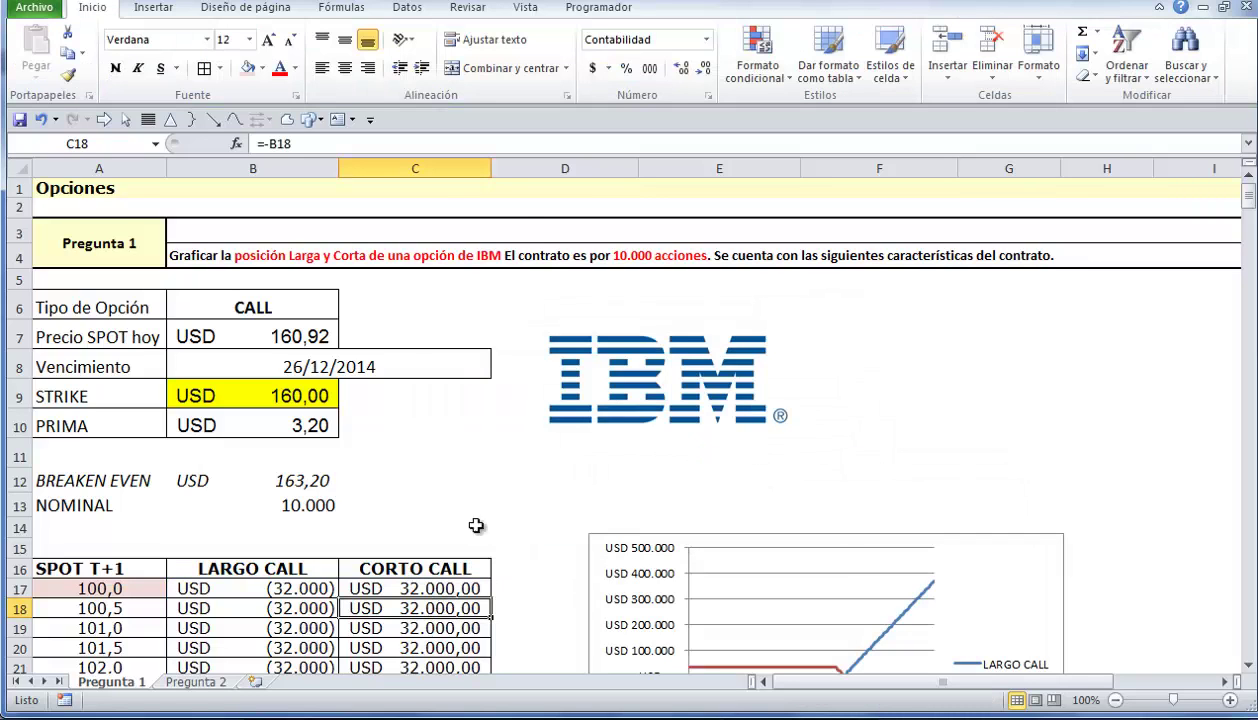
Step: Format column C as Número with 0 decimal places and a thousands separator
left_click(415, 168)
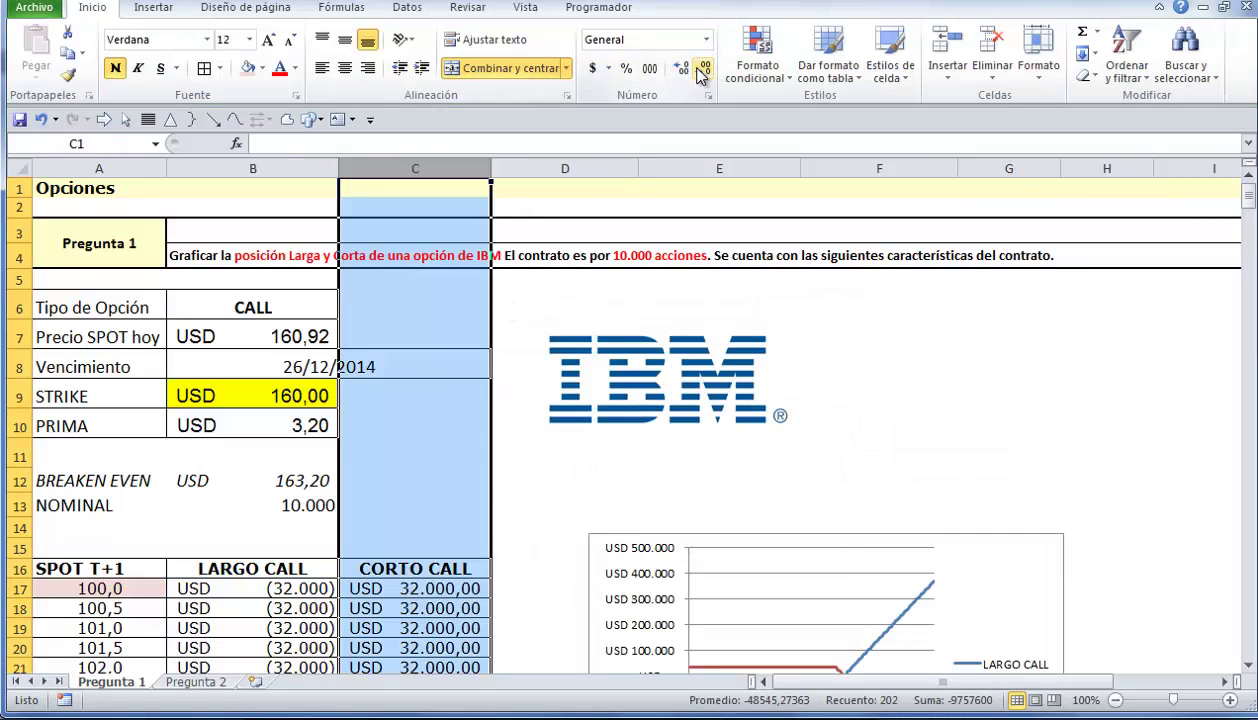
right_click(414, 402)
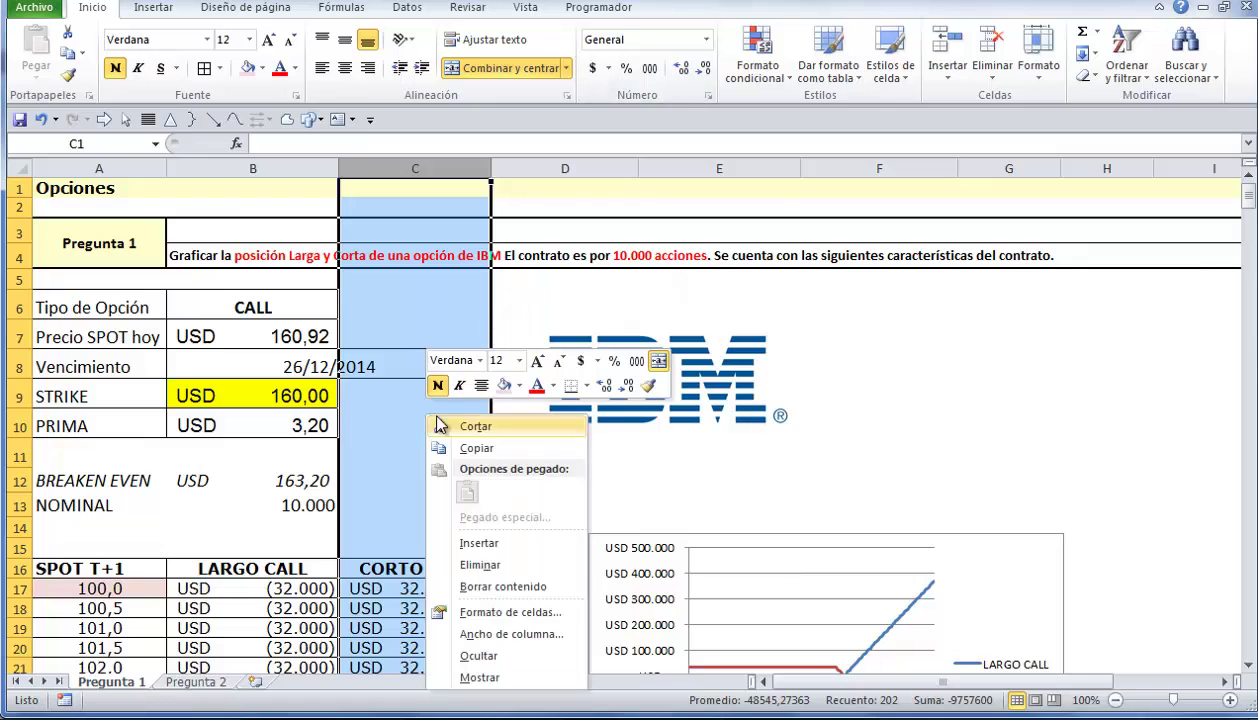
left_click(512, 613)
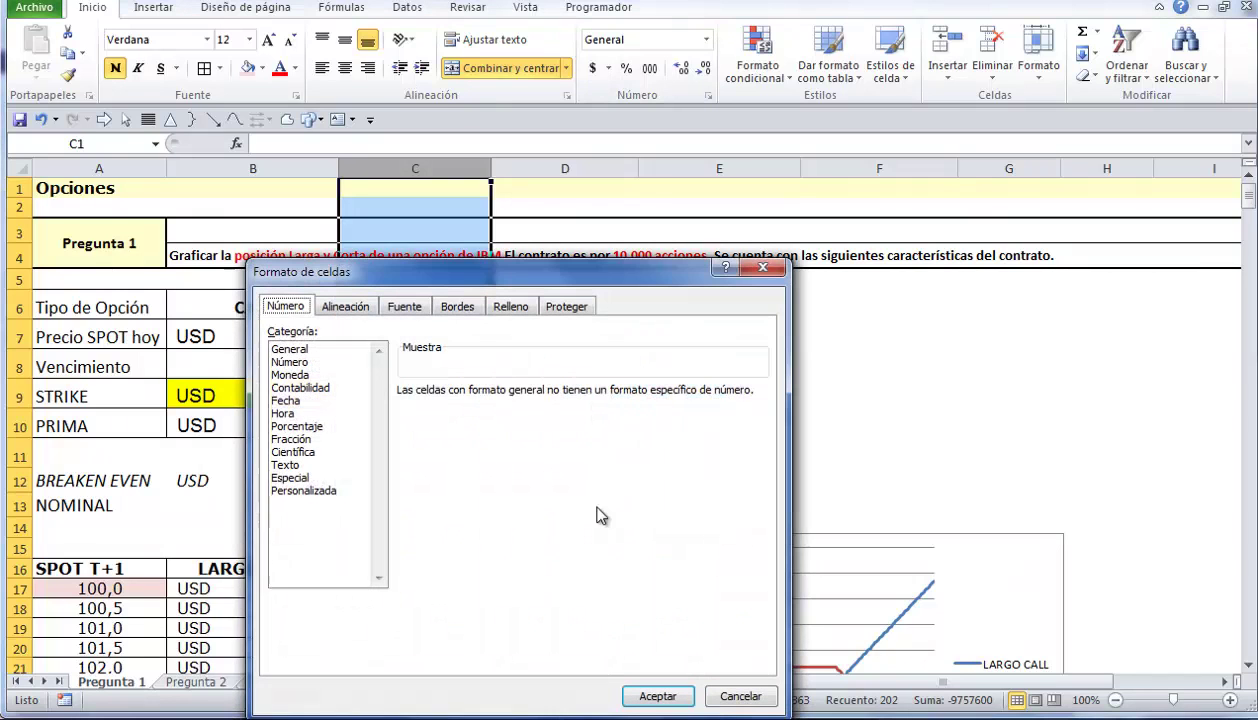
left_click(328, 362)
left_click(557, 397)
left_click(557, 397)
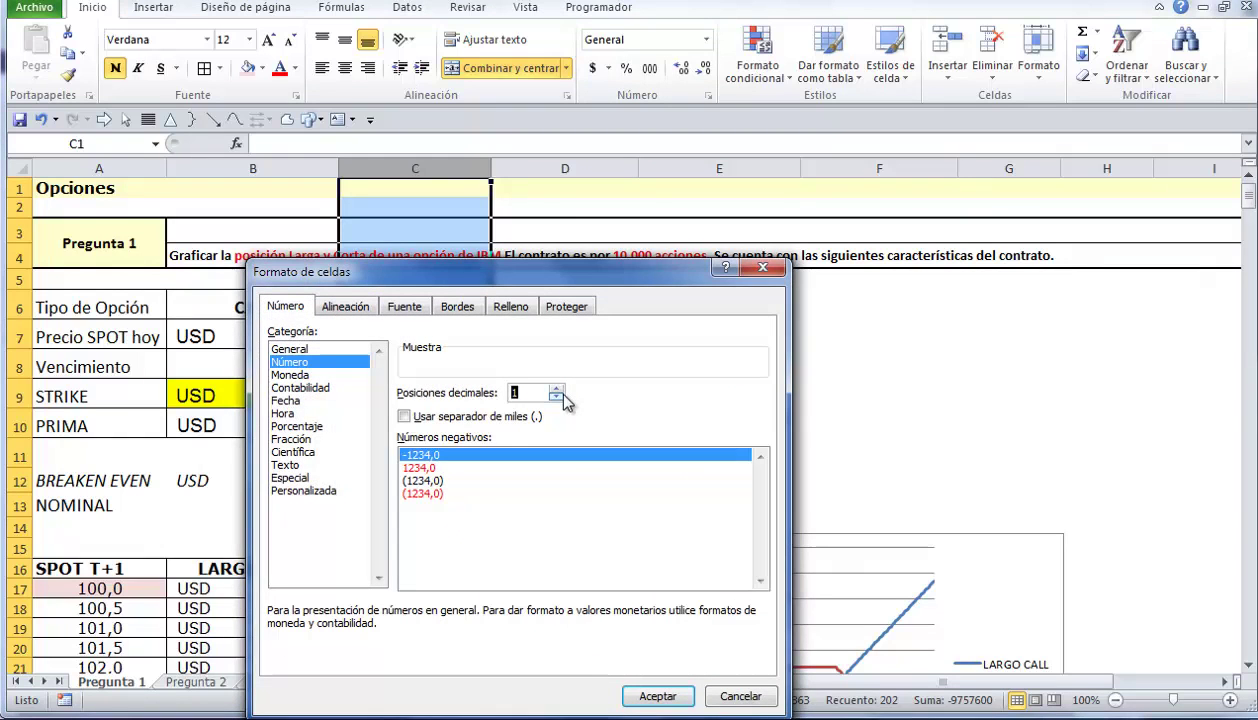
left_click(488, 417)
left_click(658, 696)
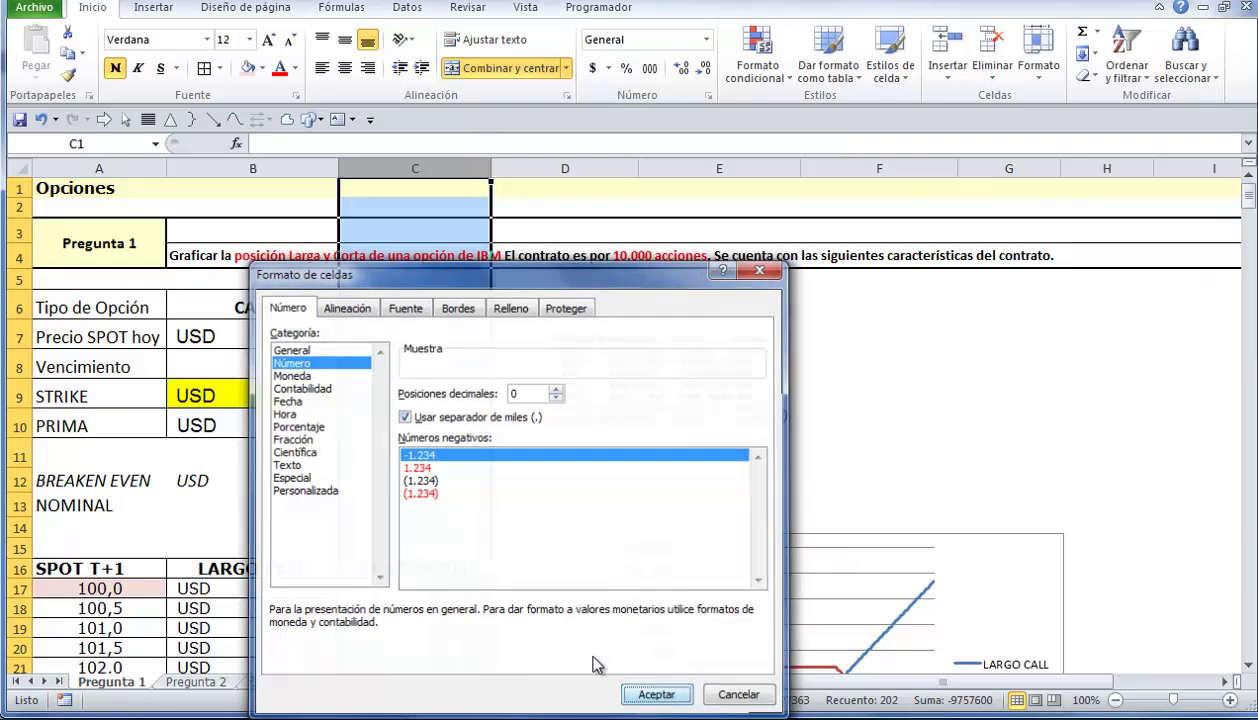
Step: Compare the LARGO CALL and CORTO CALL payoffs down the table, checking the row for SPOT T+1 168,0
left_click(430, 628)
scroll(425, 640, "down", 4)
scroll(425, 640, "down", 20)
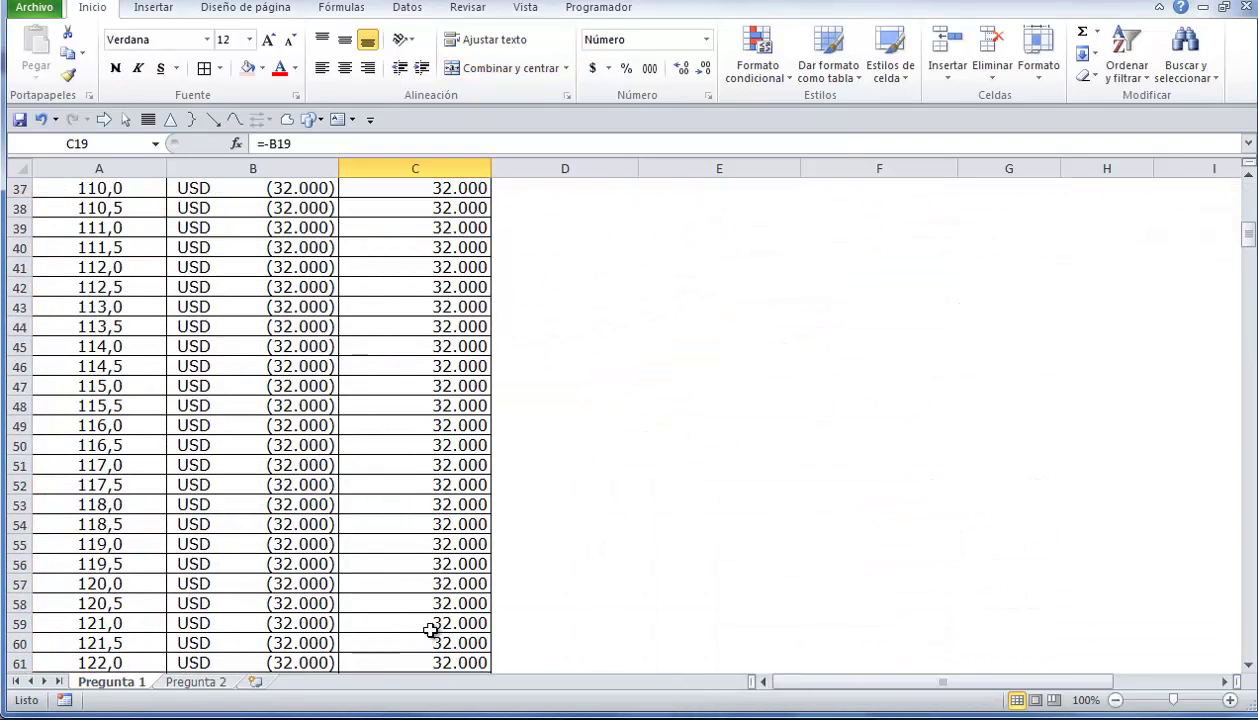
scroll(455, 637, "down", 15)
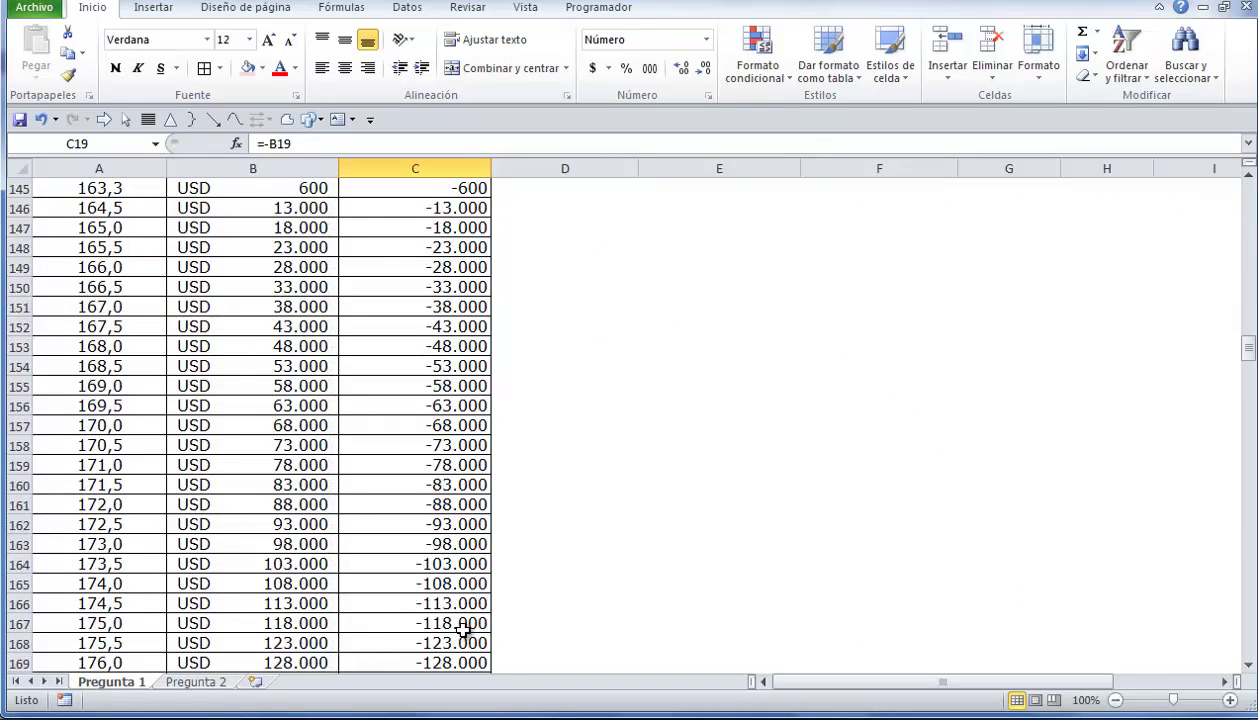
left_click(211, 347)
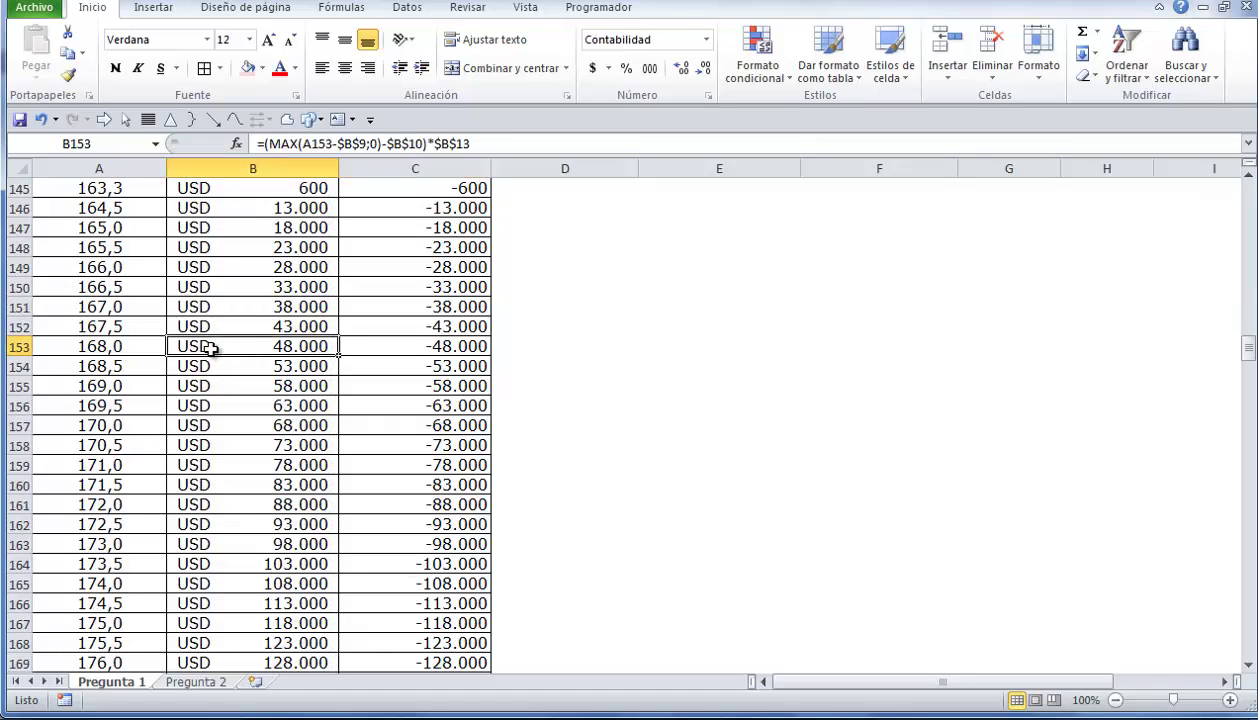
left_click(398, 348)
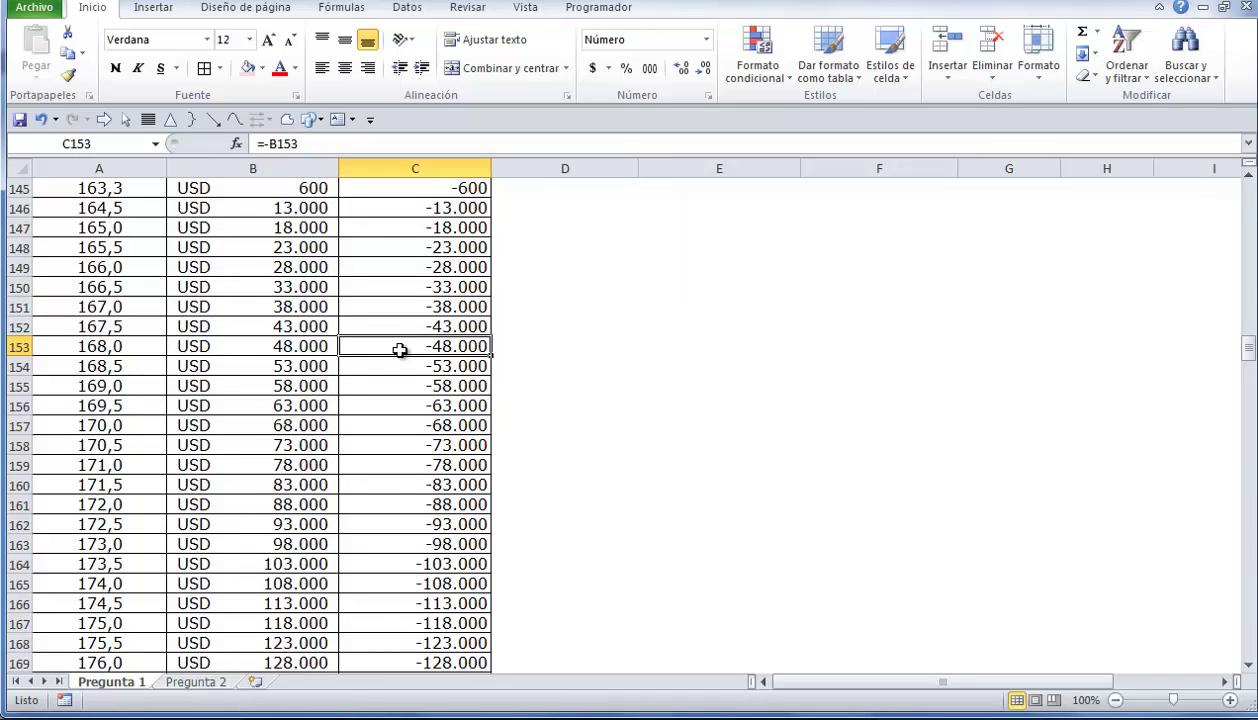
scroll(405, 360, "up", 20)
scroll(471, 385, "up", 20)
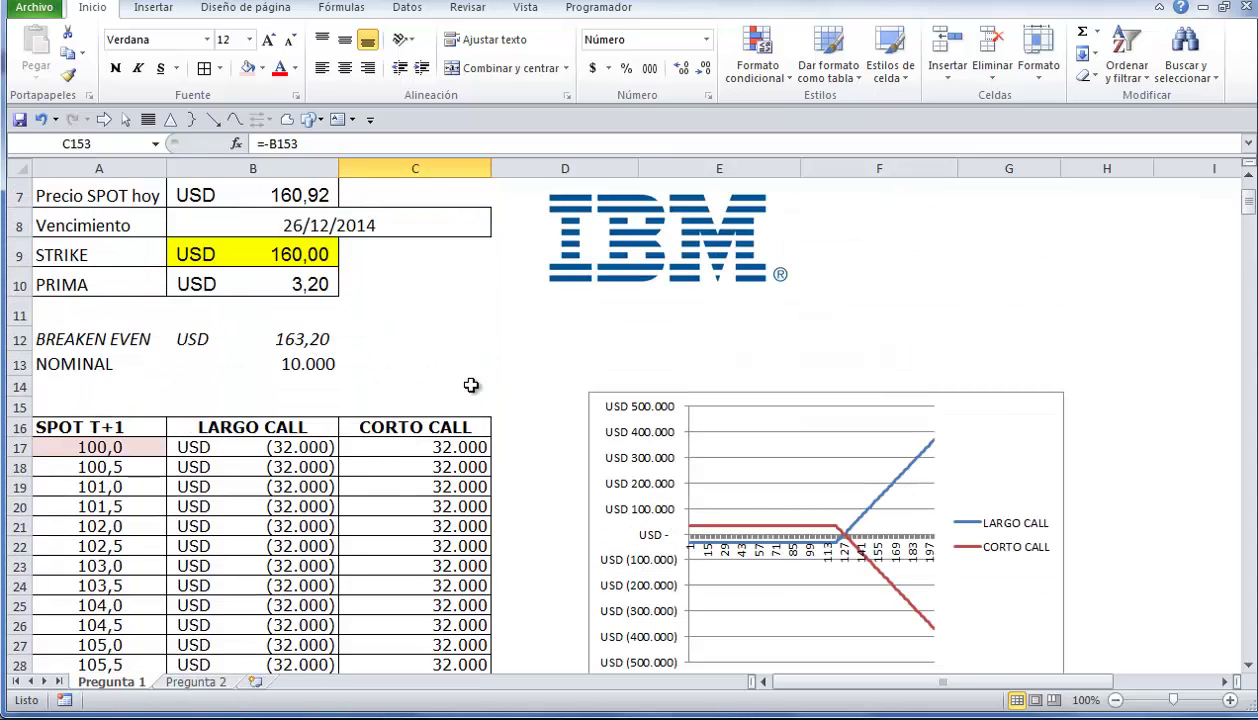
Step: Enlarge the payoff chart by extending its upper-left corner toward the table and its right edge outward
left_click(593, 395)
left_click_drag(588, 388, 519, 372)
left_click_drag(1066, 528, 1120, 528)
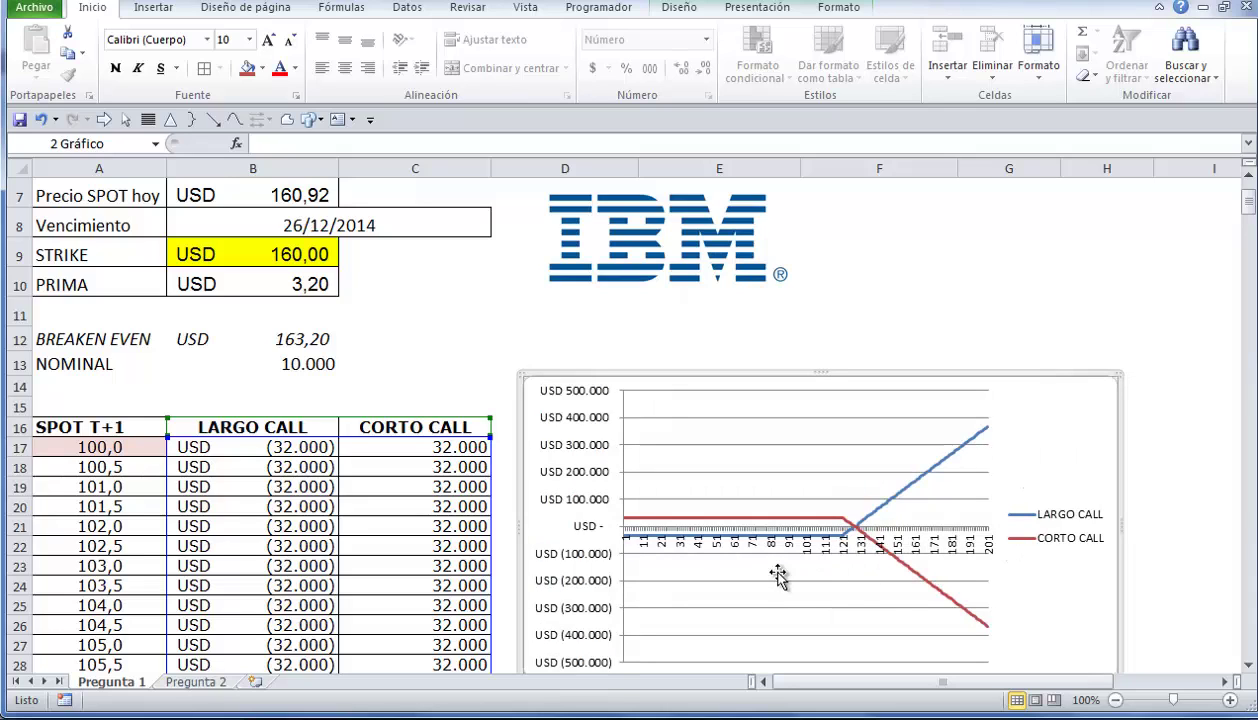
Step: Set the payoff chart's horizontal axis labels to the SPOT T+1 values in A17:A217 of the Pregunta 1 sheet
left_click(749, 554)
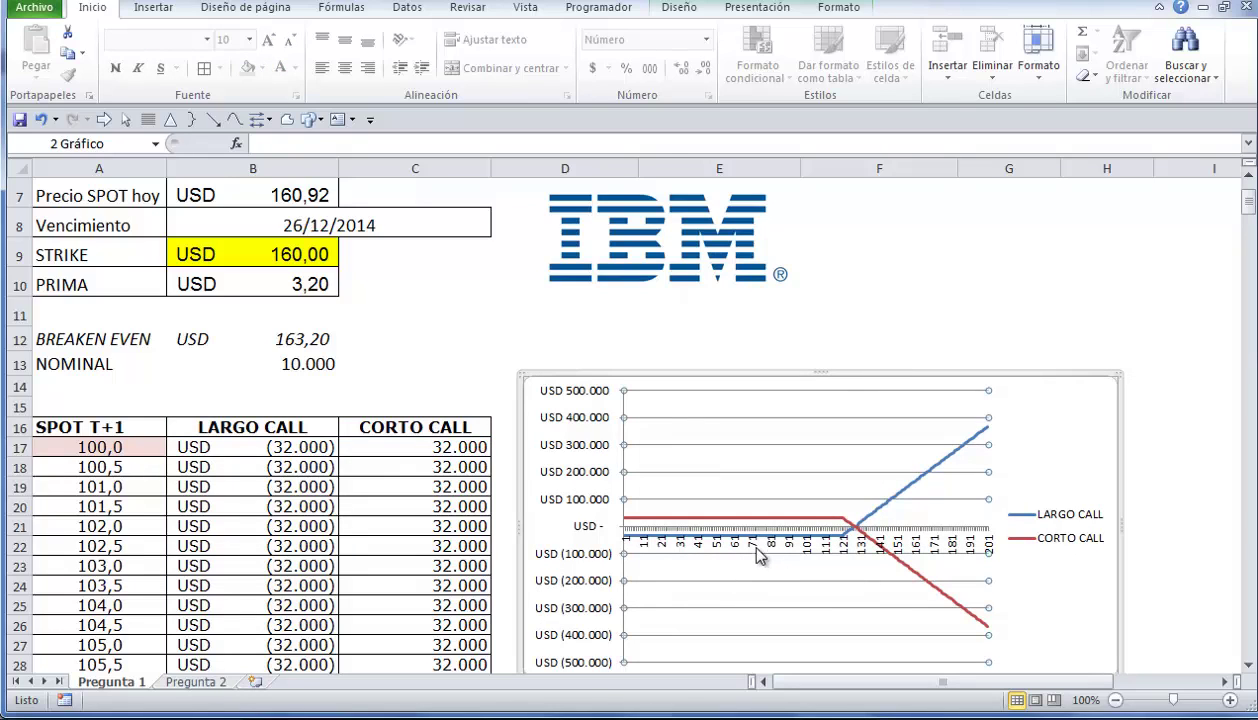
left_click(835, 7)
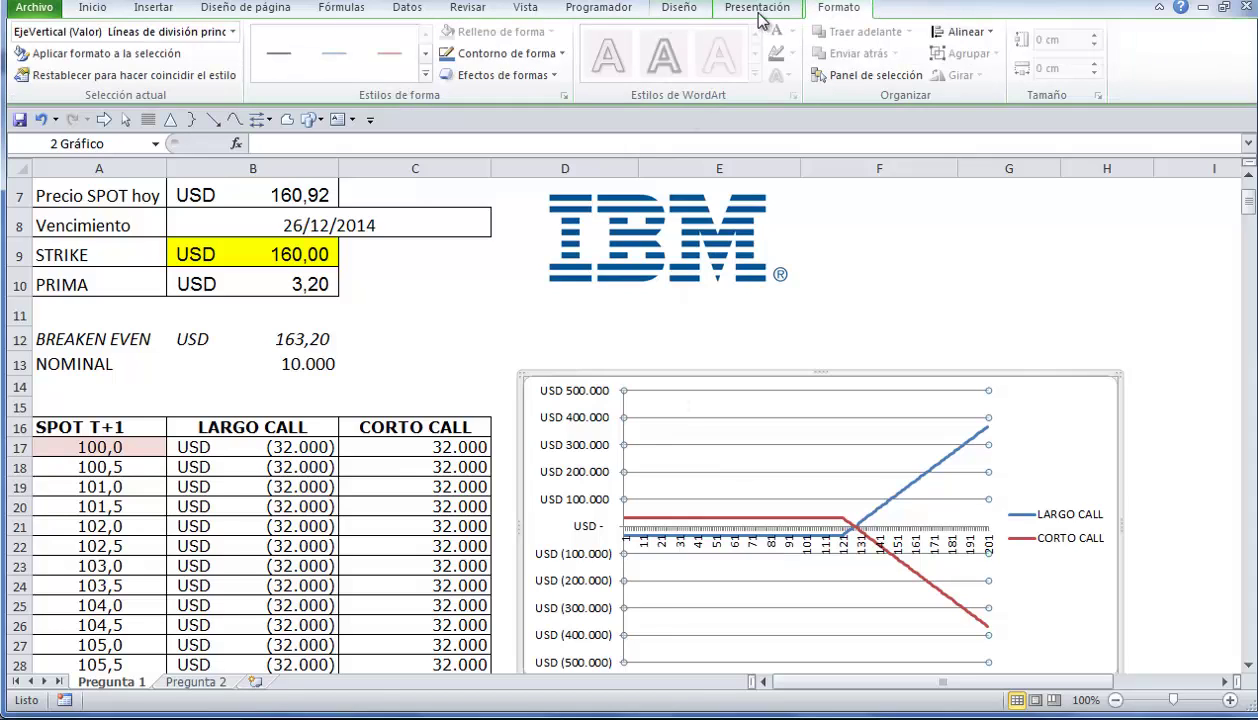
left_click(701, 8)
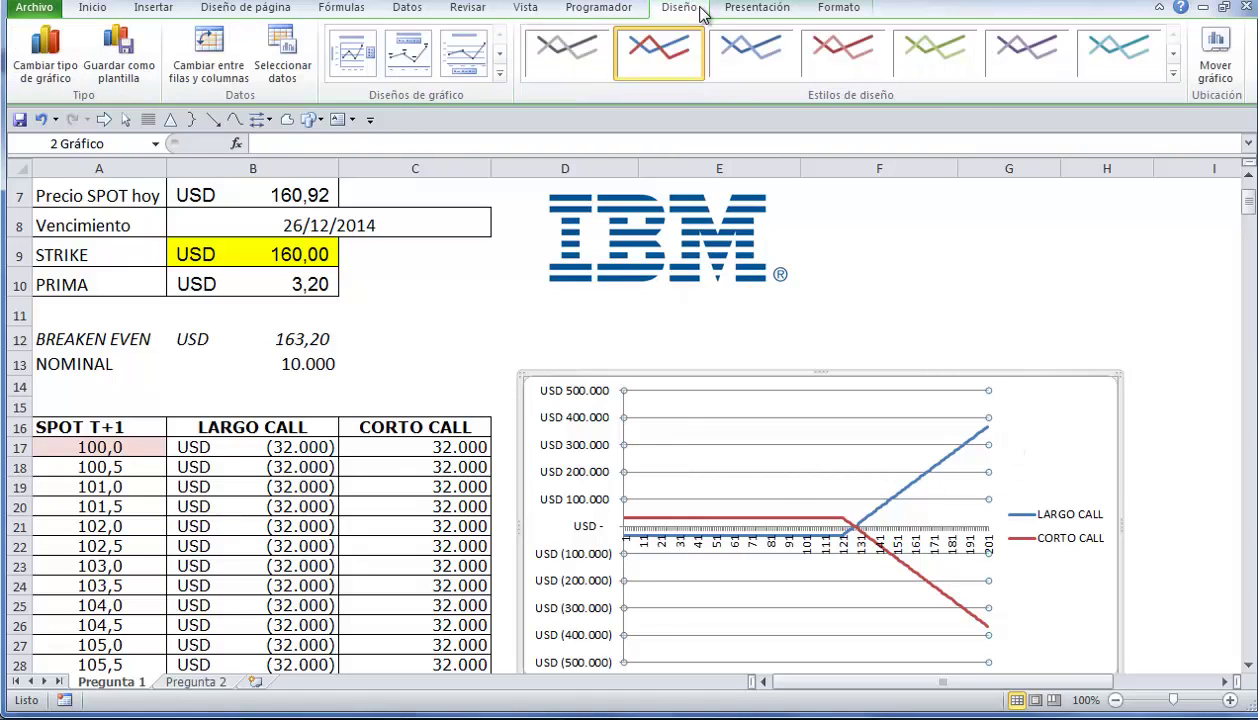
left_click(282, 70)
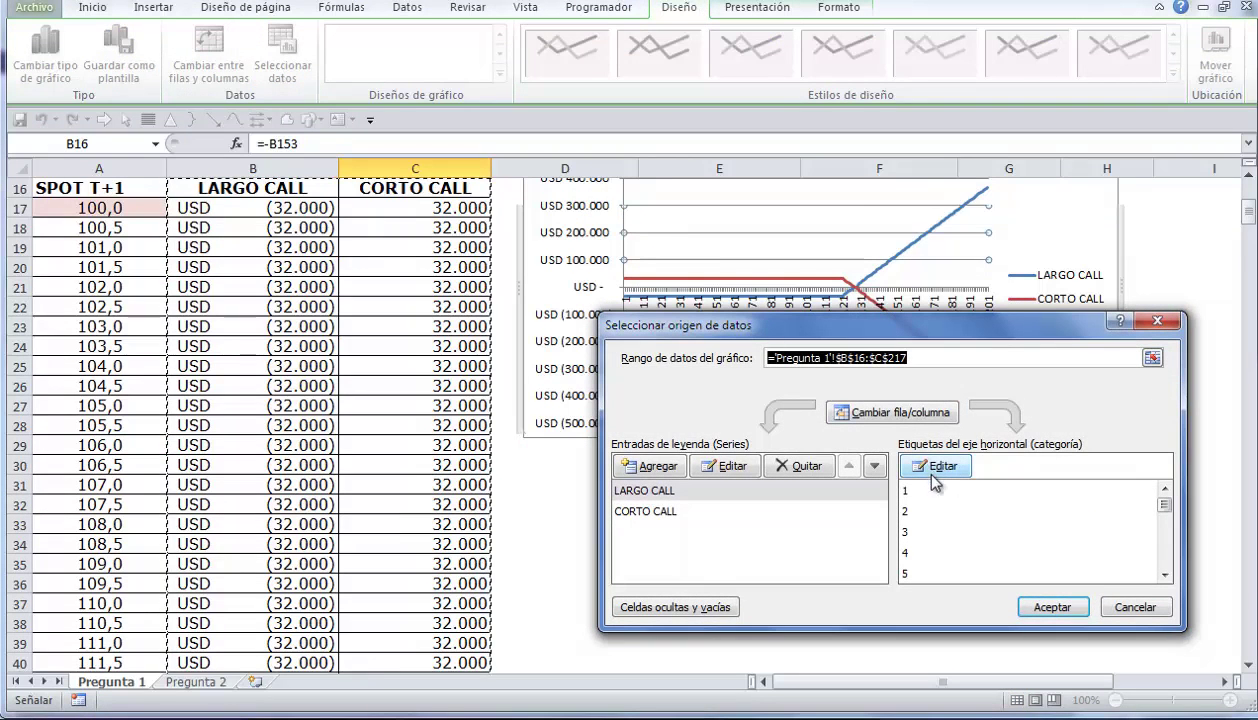
left_click(933, 474)
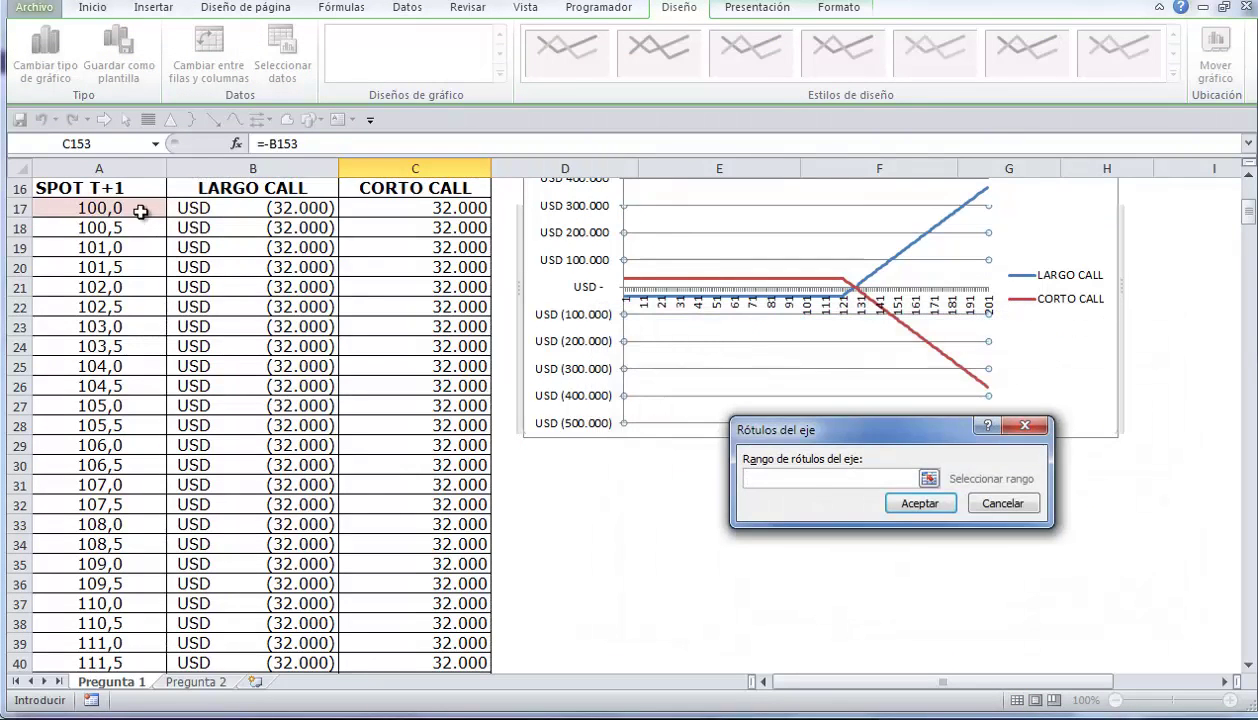
left_click(141, 211)
left_click_drag(141, 211, 165, 660)
mouse_move(150, 668)
left_mouse_down()
mouse_move(138, 683)
mouse_move(146, 643)
left_mouse_up()
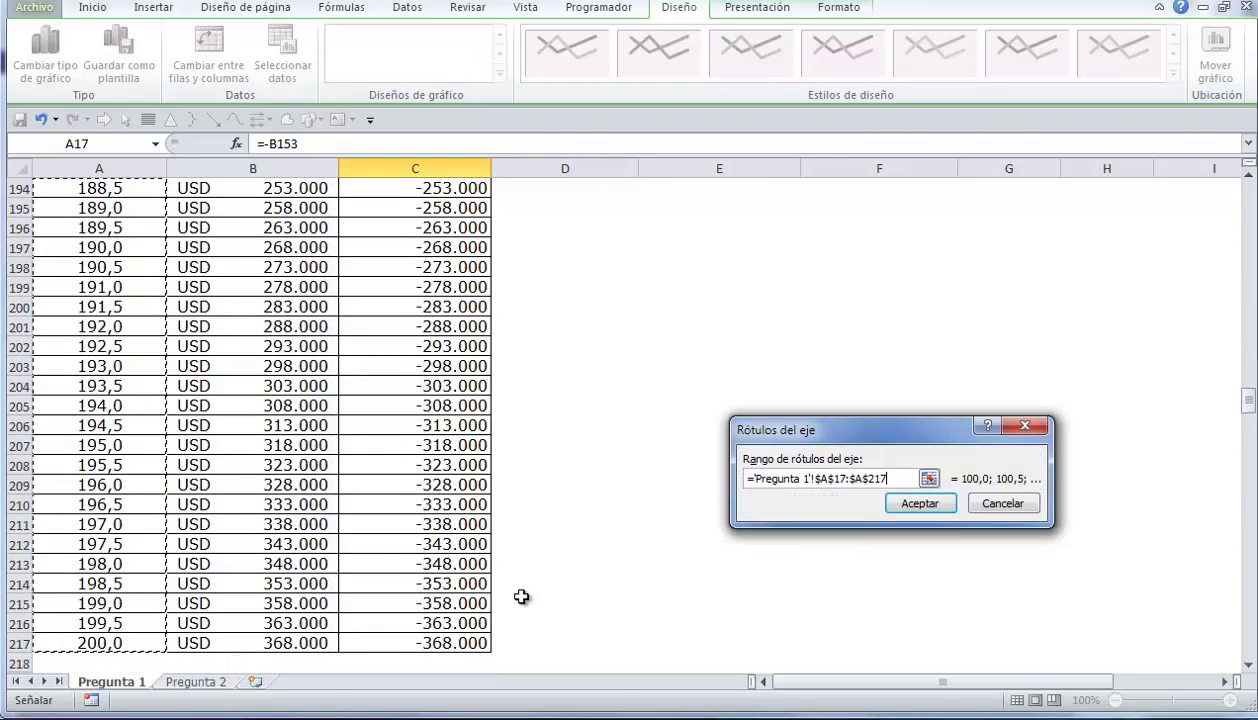
left_click(920, 505)
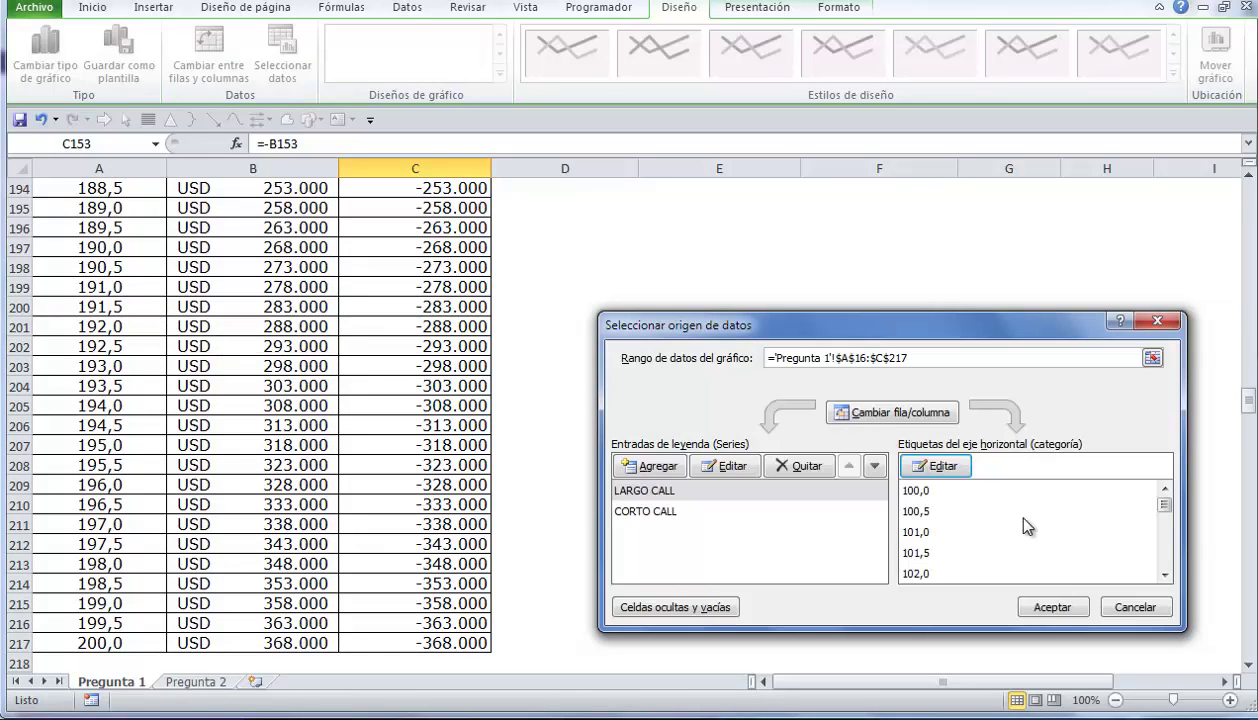
left_click(1069, 609)
left_click_drag(1248, 400, 1248, 206)
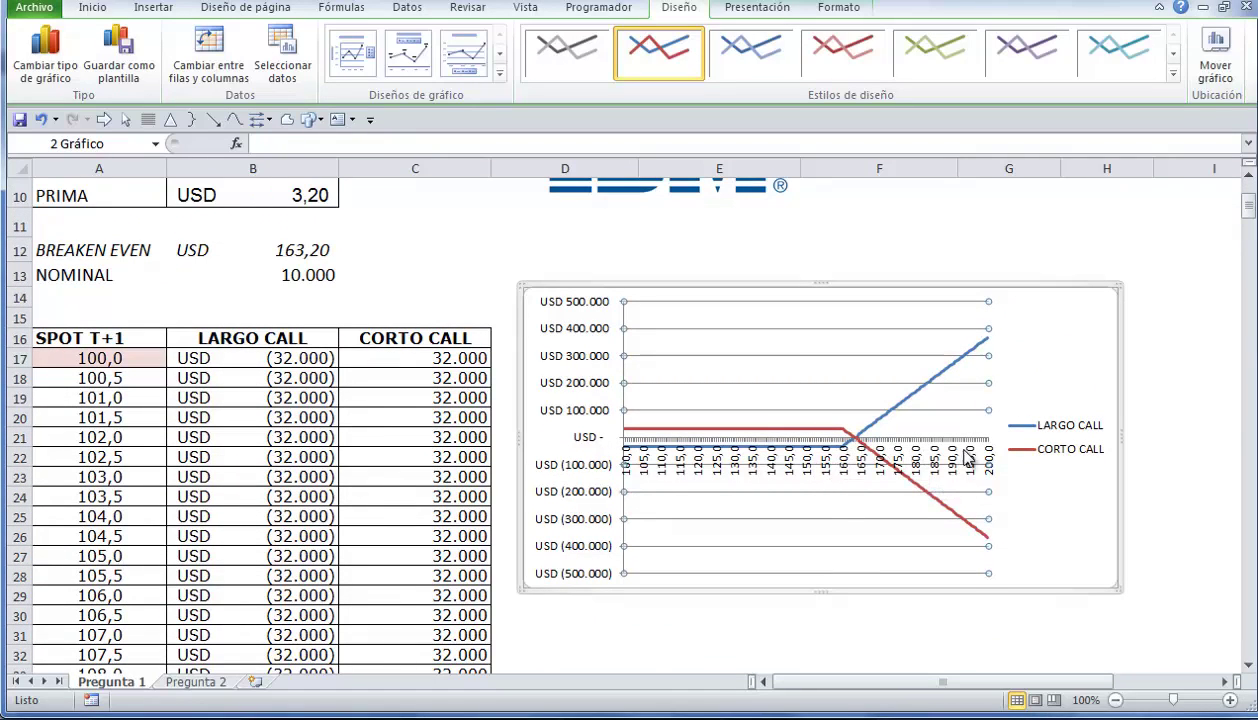
Step: Review the payoff chart's legend and the contract's option type, current spot price and strike above the table
left_click(1055, 427)
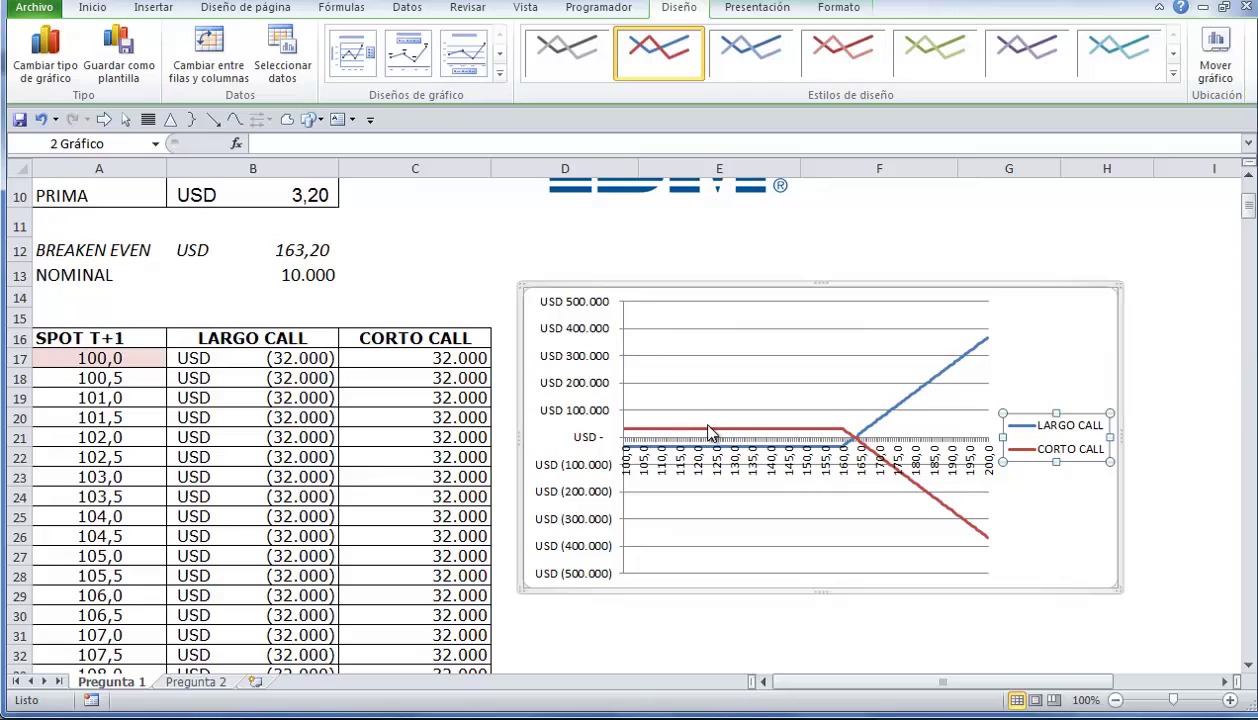
left_click(598, 259)
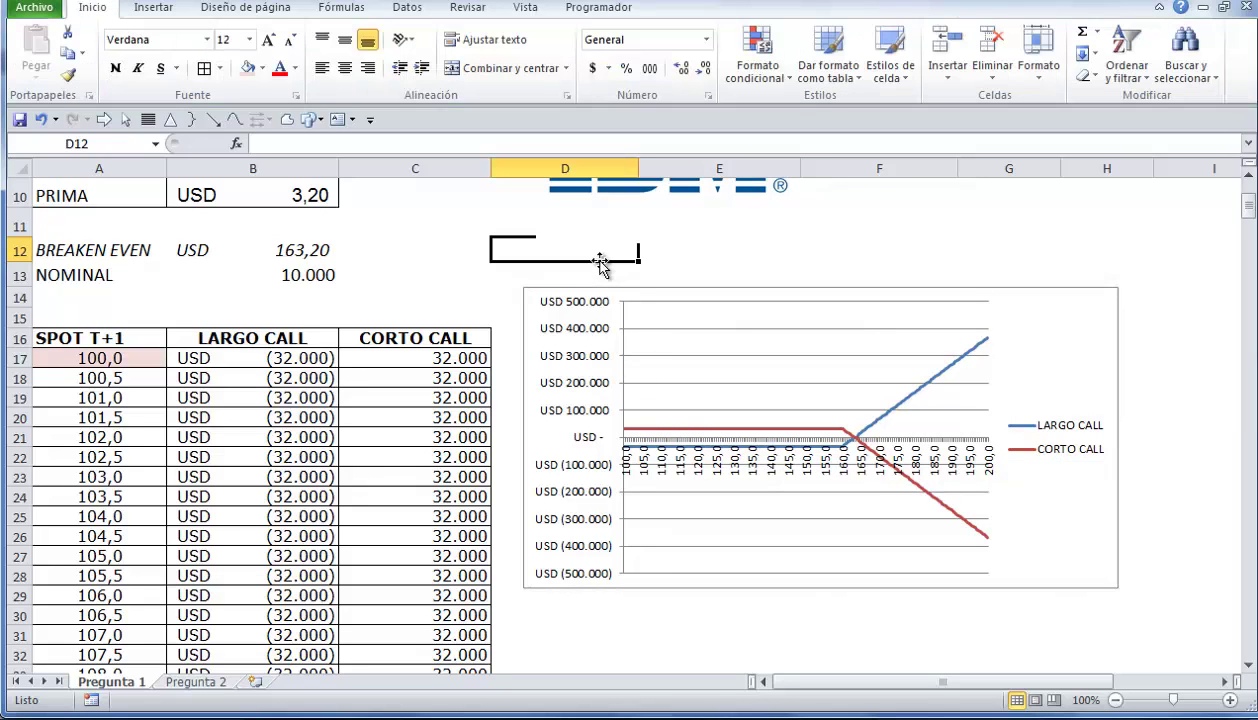
left_click(424, 259)
scroll(483, 253, "up", 3)
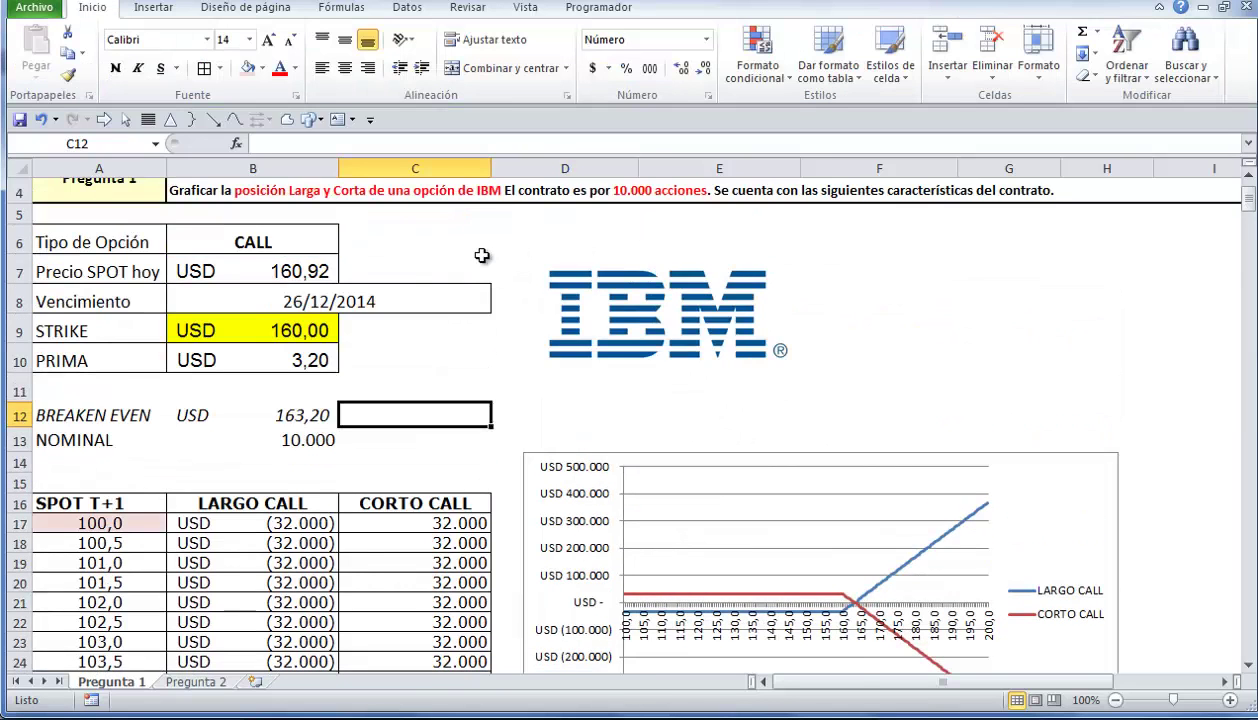
left_click_drag(95, 307, 244, 310)
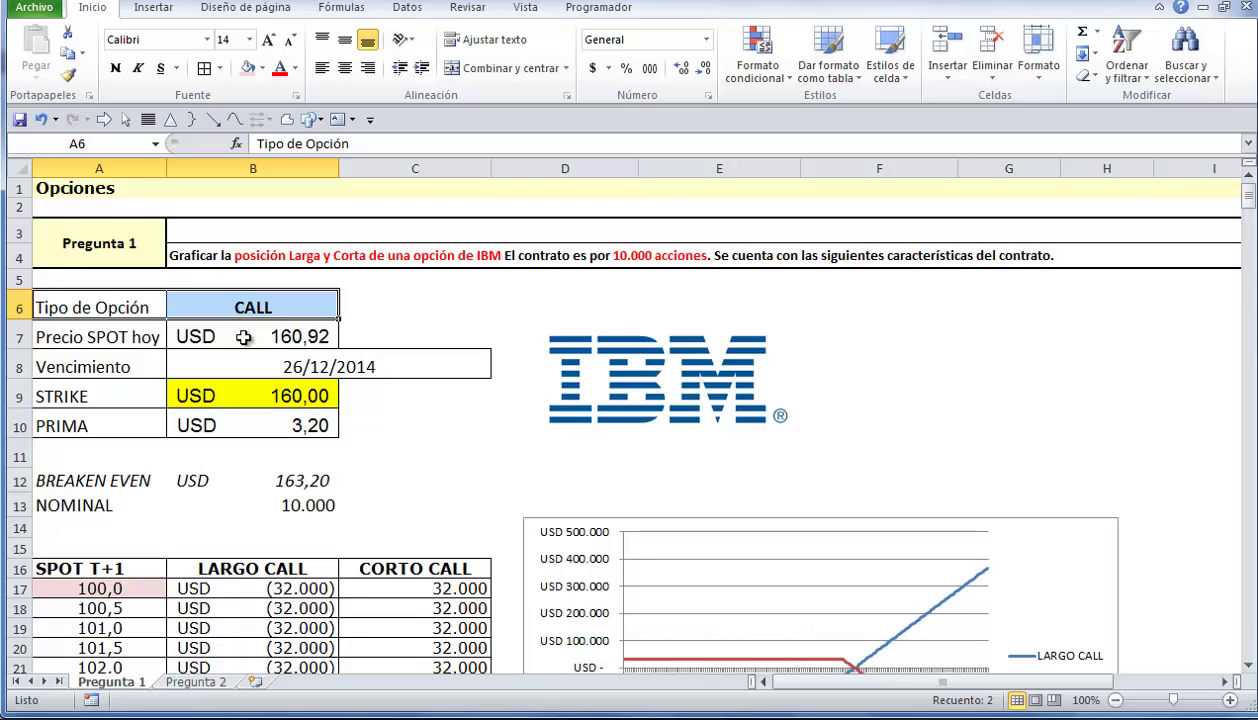
left_click(226, 396)
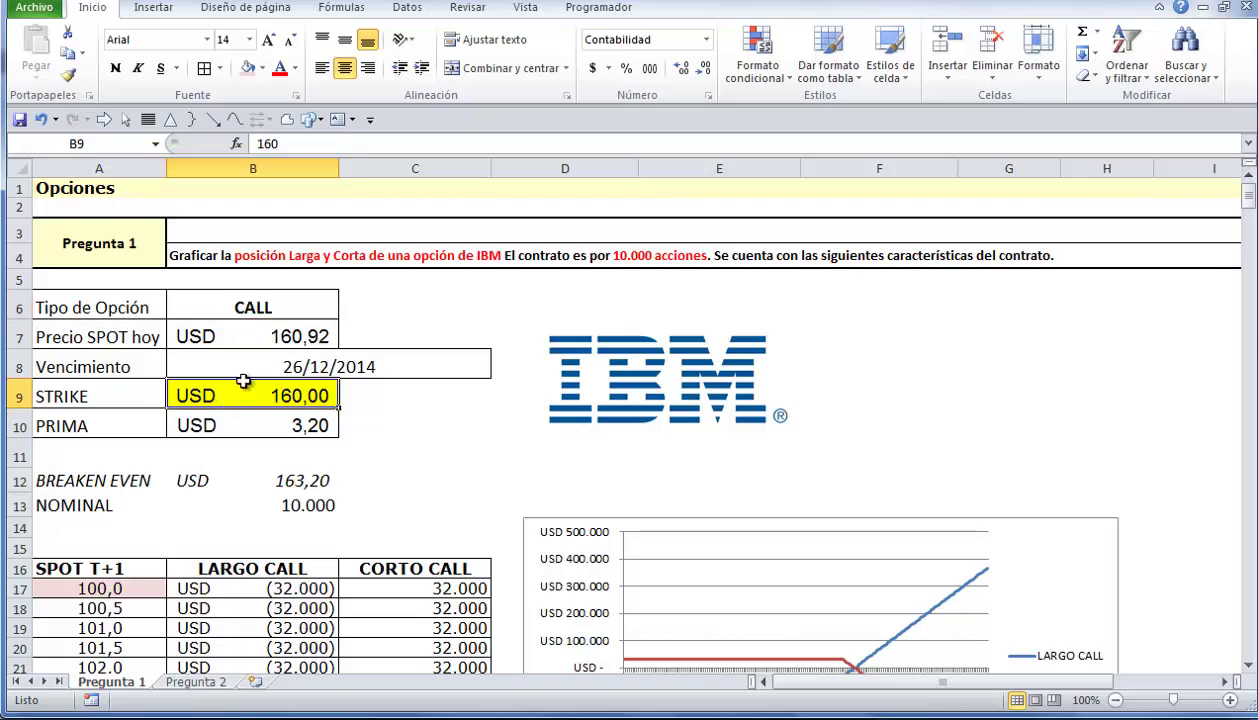
left_click(262, 309)
left_click(245, 337)
left_click(263, 397)
left_click(272, 336)
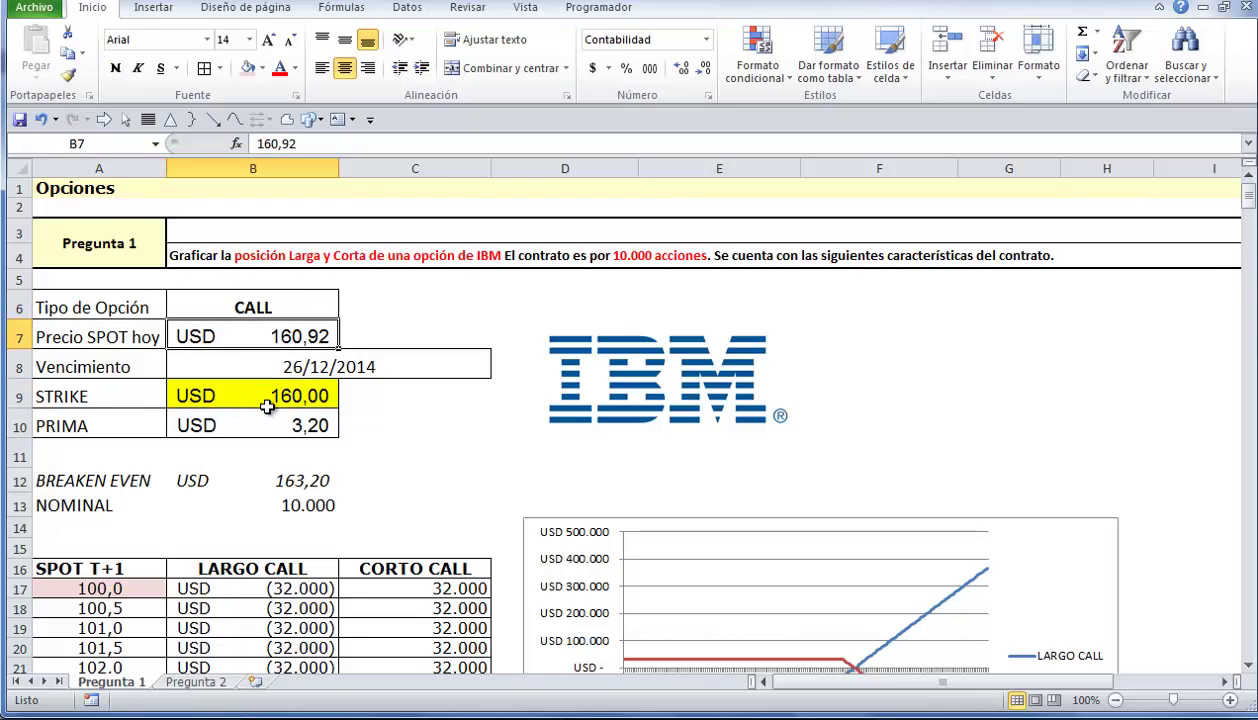
left_click(265, 396)
left_click(272, 332)
left_click(273, 398)
left_click(292, 330)
scroll(342, 580, "down", 1)
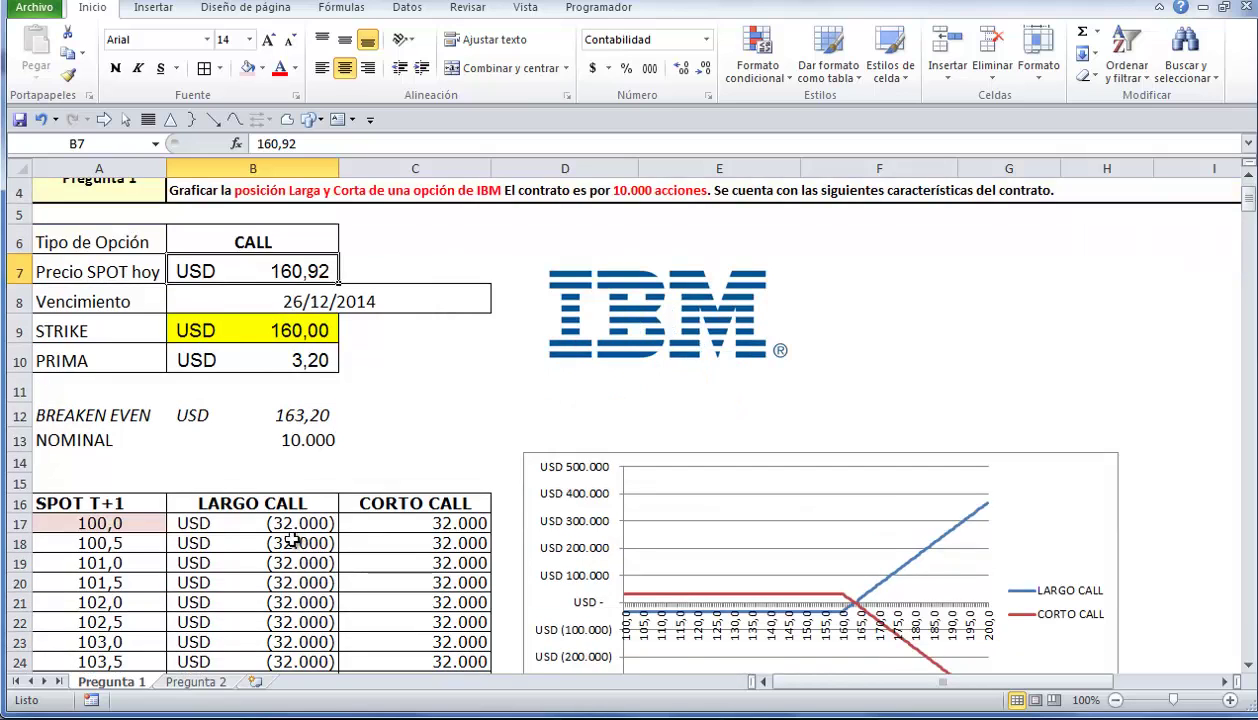
scroll(760, 588, "down", 2)
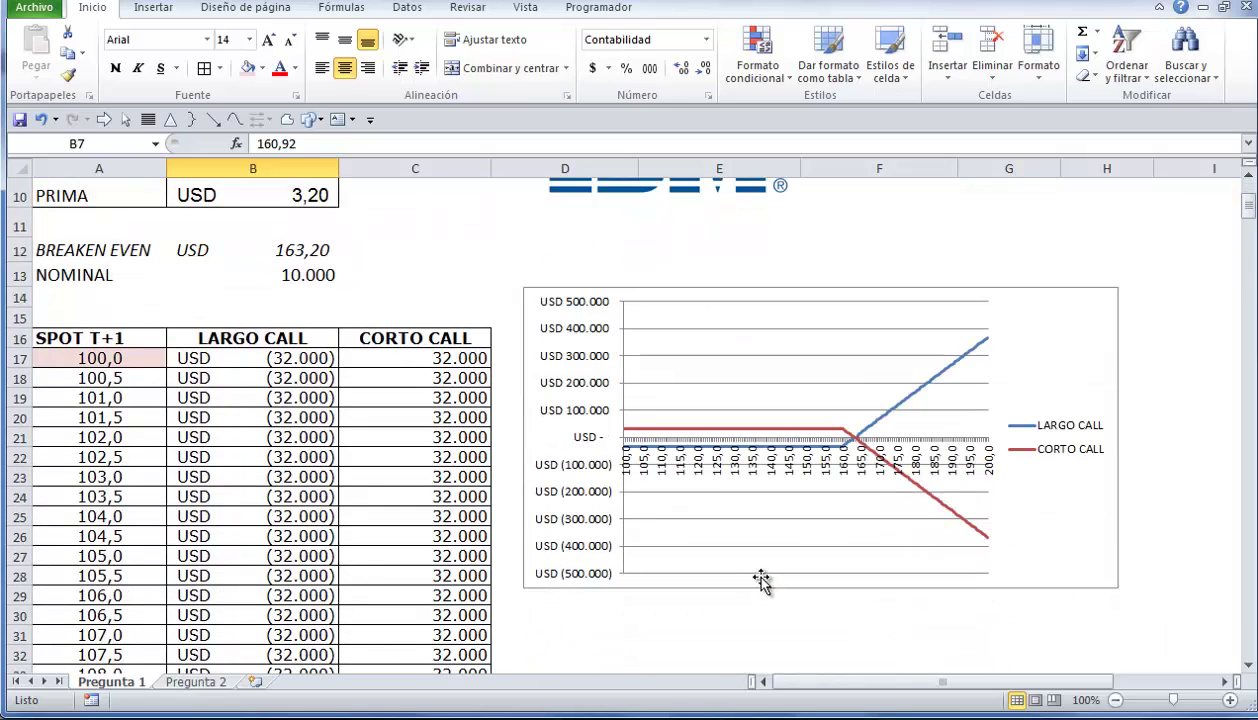
Step: Move the payoff chart down slightly so its upper edge lines up with the table's header row, and deselect it
left_click(711, 289)
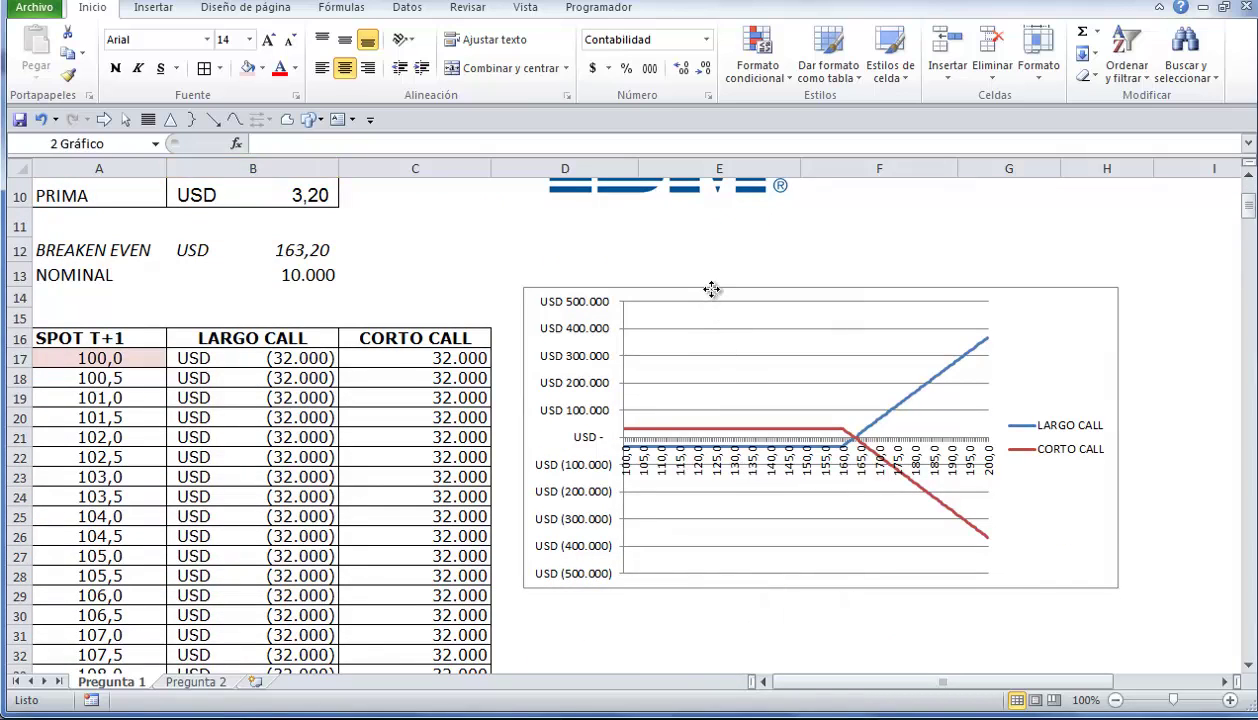
left_click_drag(711, 289, 711, 322)
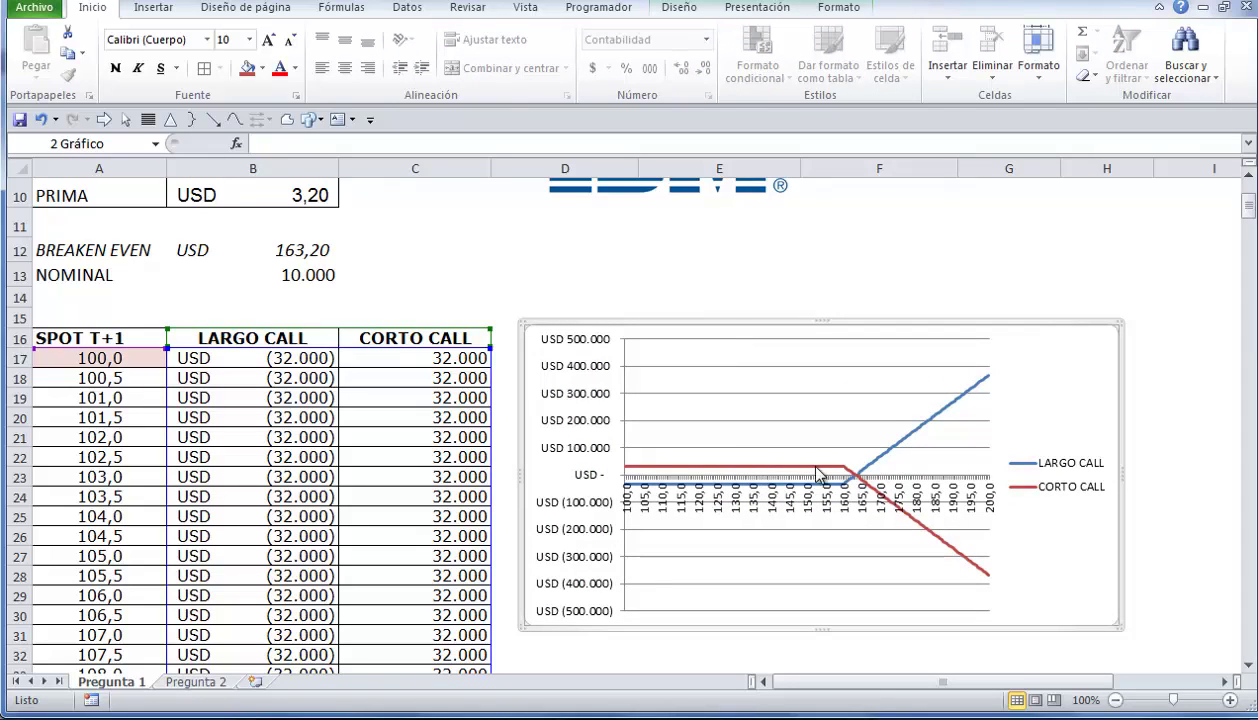
left_click(647, 290)
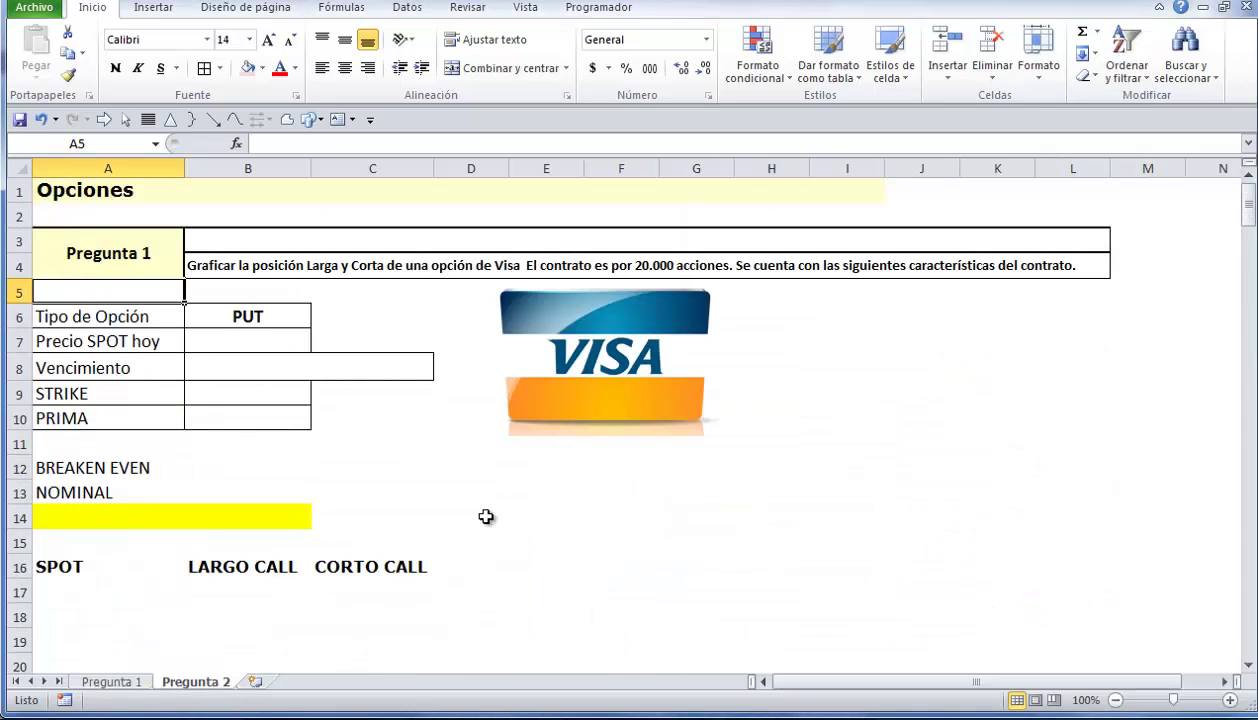
Step: From the Pregunta 2 sheet, switch to Yahoo Finance, look up Visa Inc. (V) and highlight its current share price
left_click(340, 490)
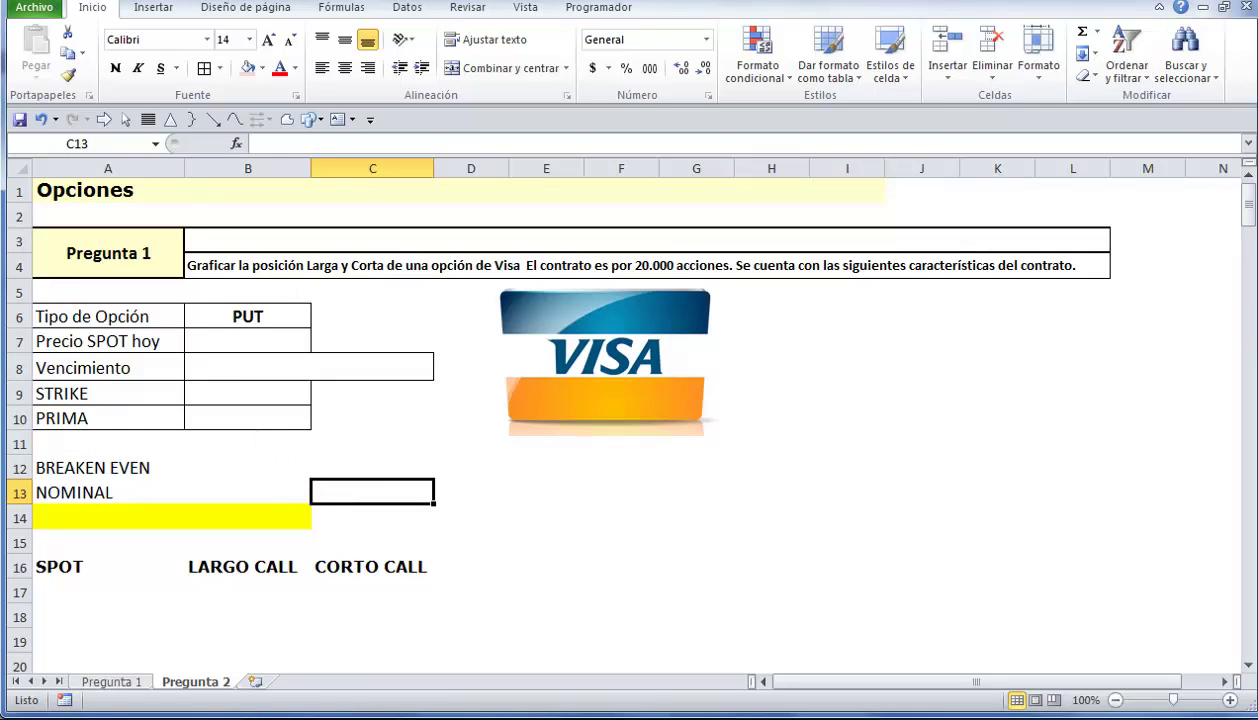
key("alt+Tab")
left_click(67, 213)
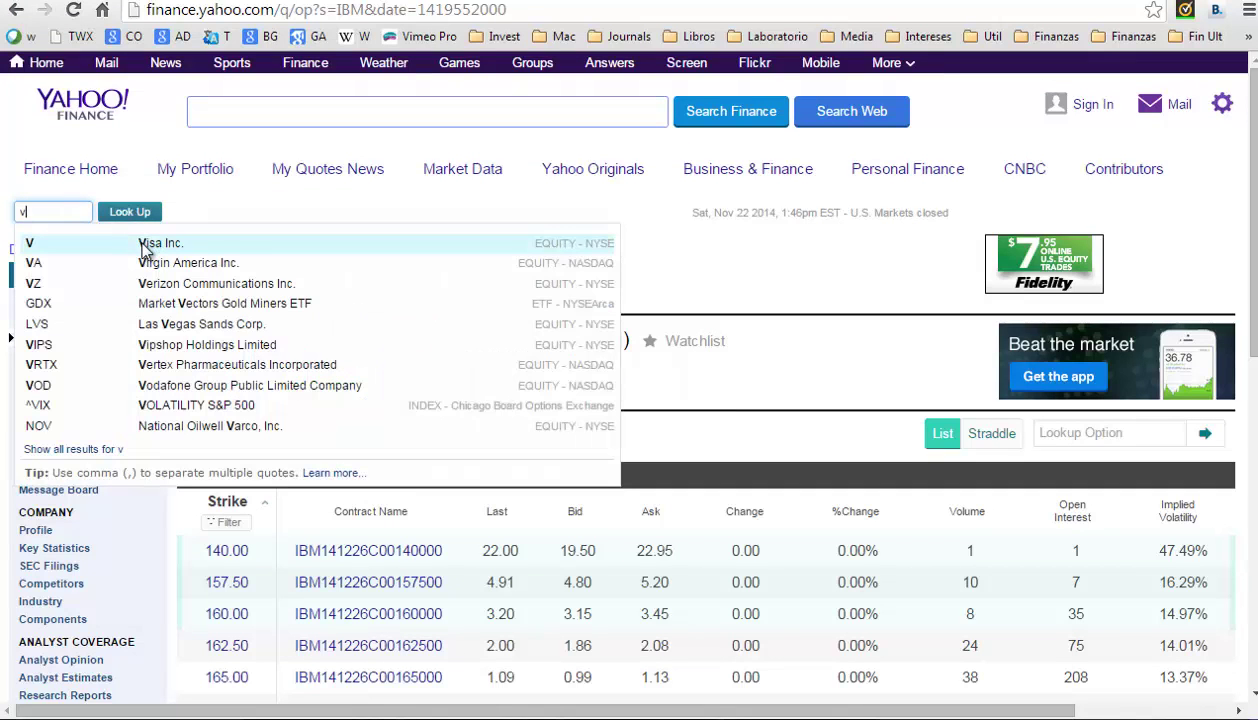
left_click(145, 250)
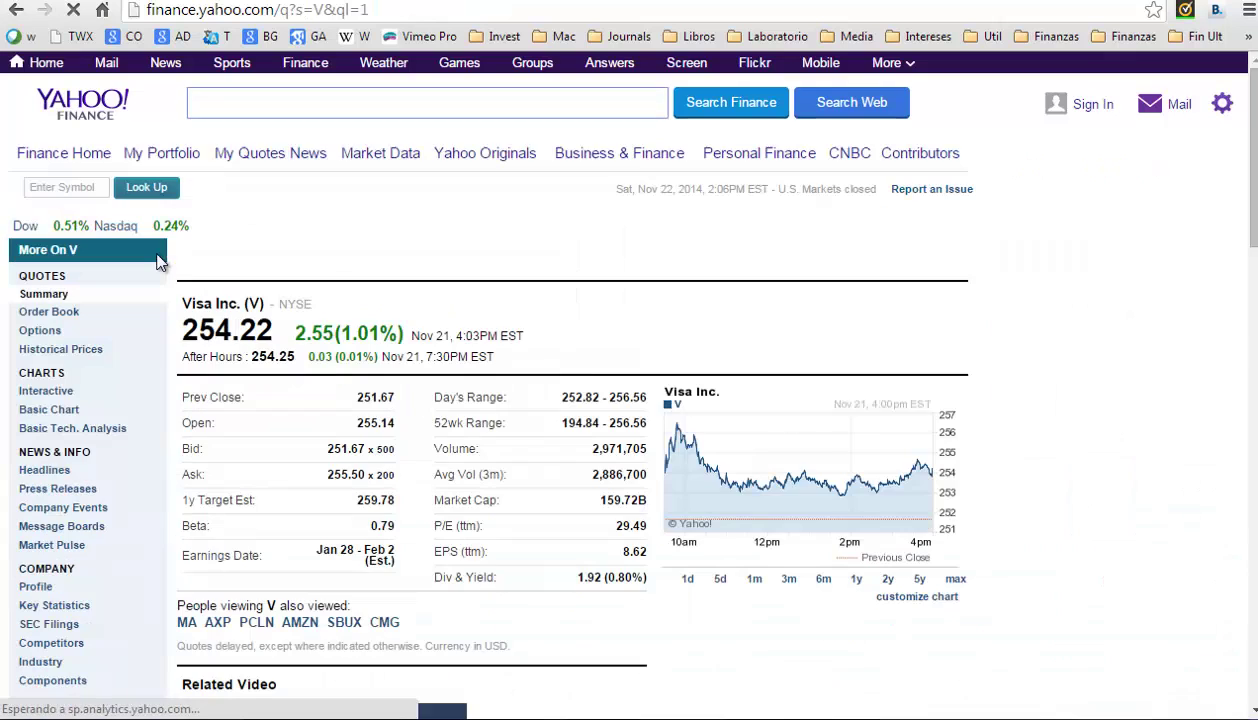
left_click_drag(184, 330, 278, 334)
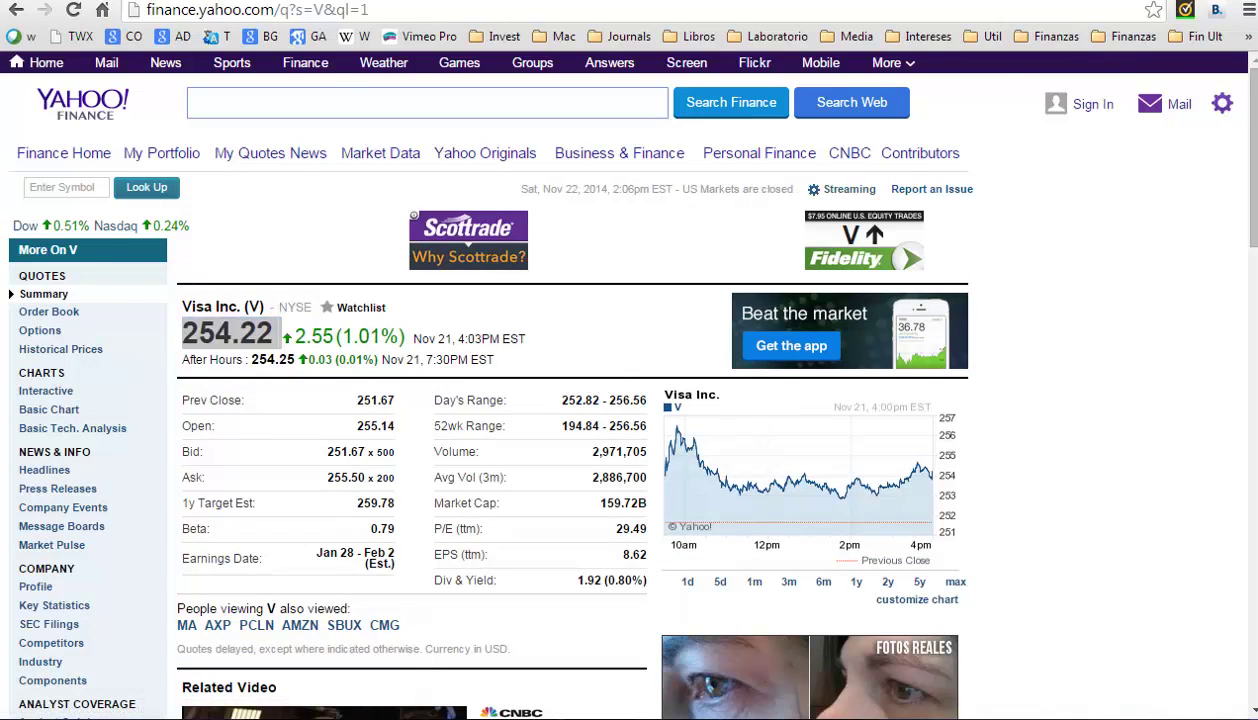
Step: Switch back to Excel and enter 254,22 as the Precio SPOT hoy for the Visa option in B7
key("alt+Tab")
left_click(261, 341)
type("254.22")
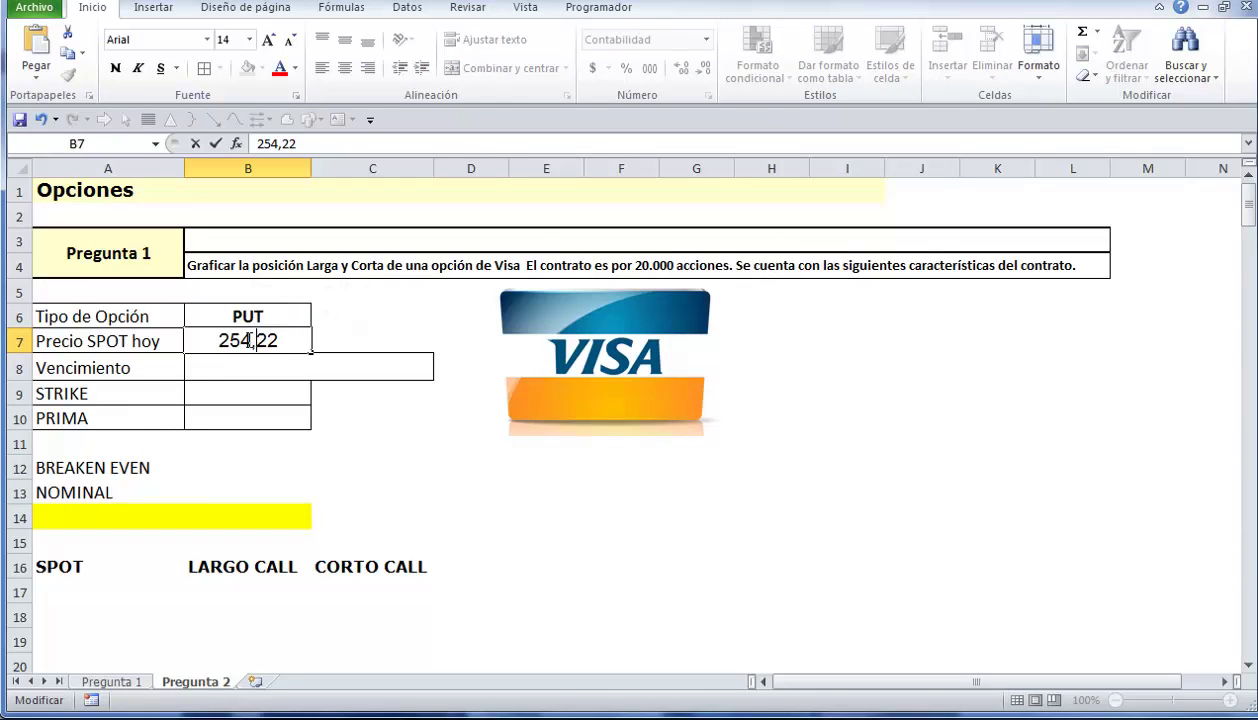
key("Return")
Step: Switch to Yahoo Finance, open Visa's options chain and set the expiration date to December 26, 2014
key("alt+Tab")
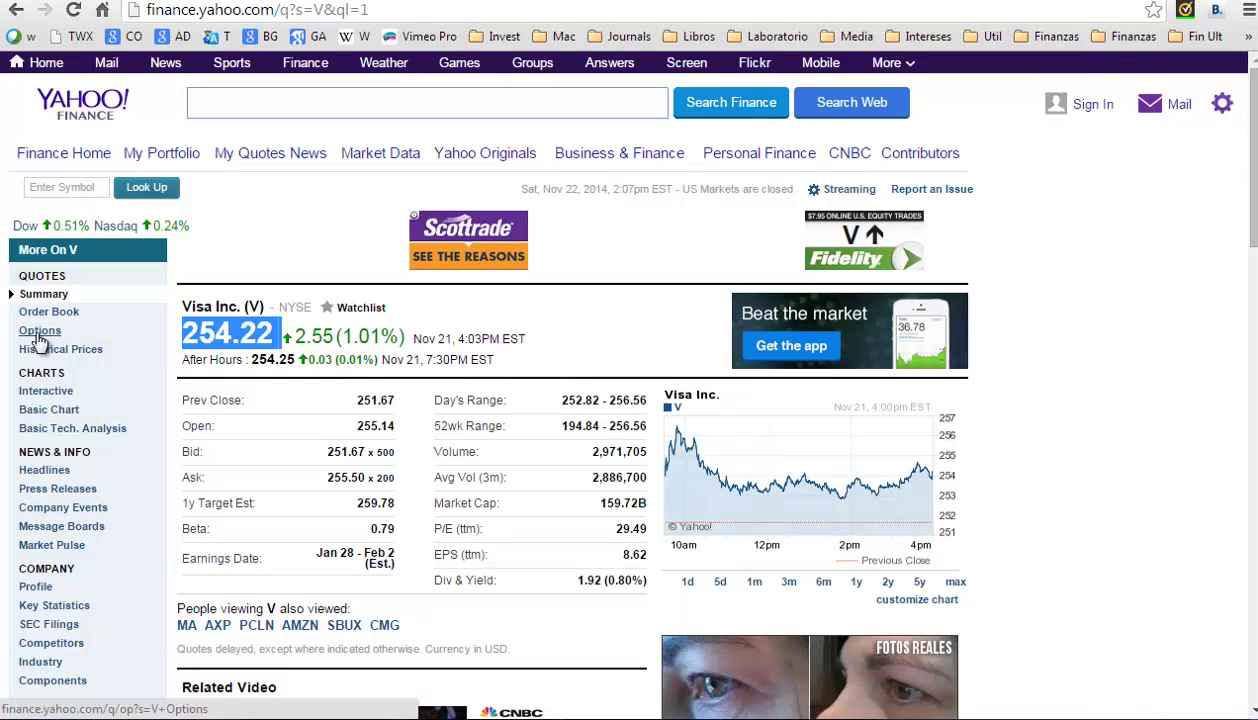
left_click(112, 332)
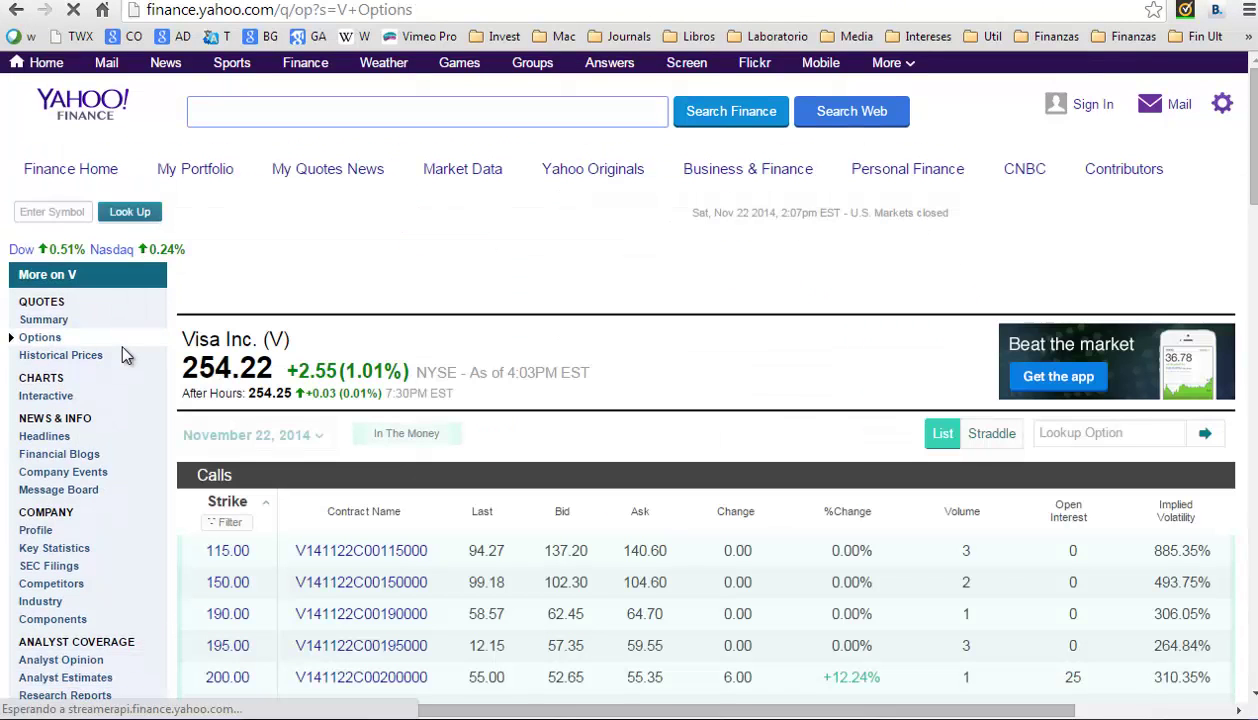
left_click(252, 435)
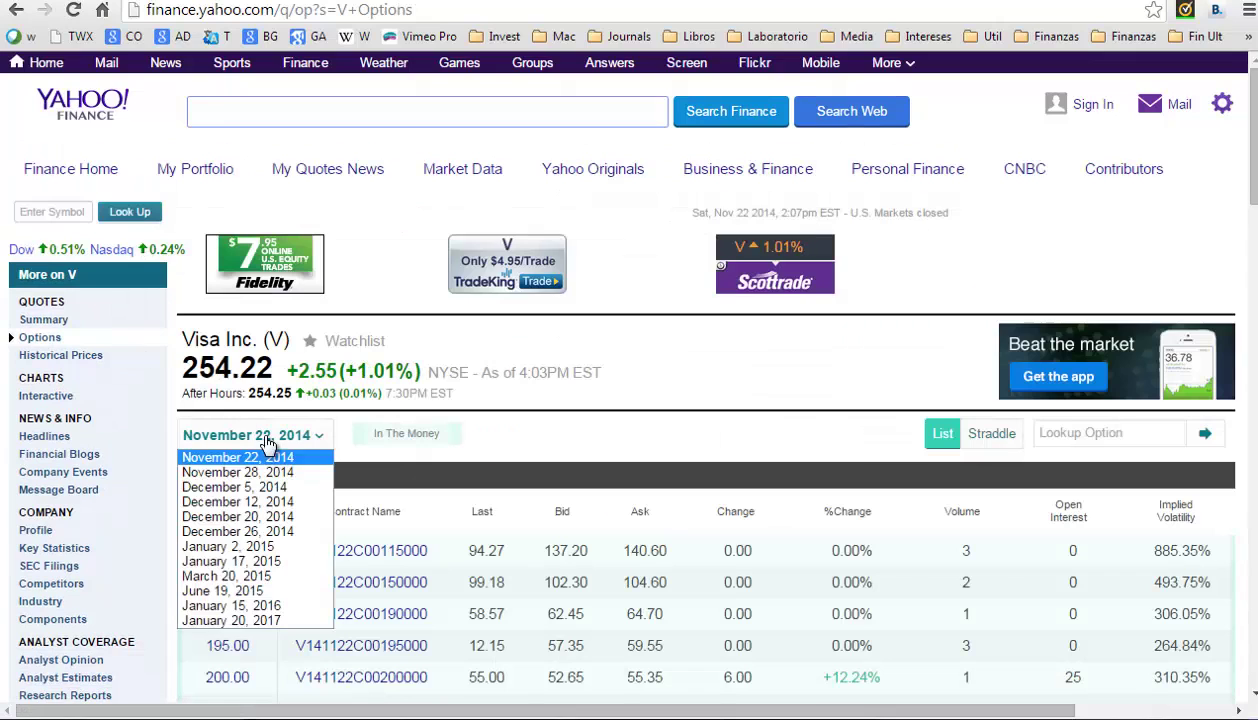
left_click(288, 535)
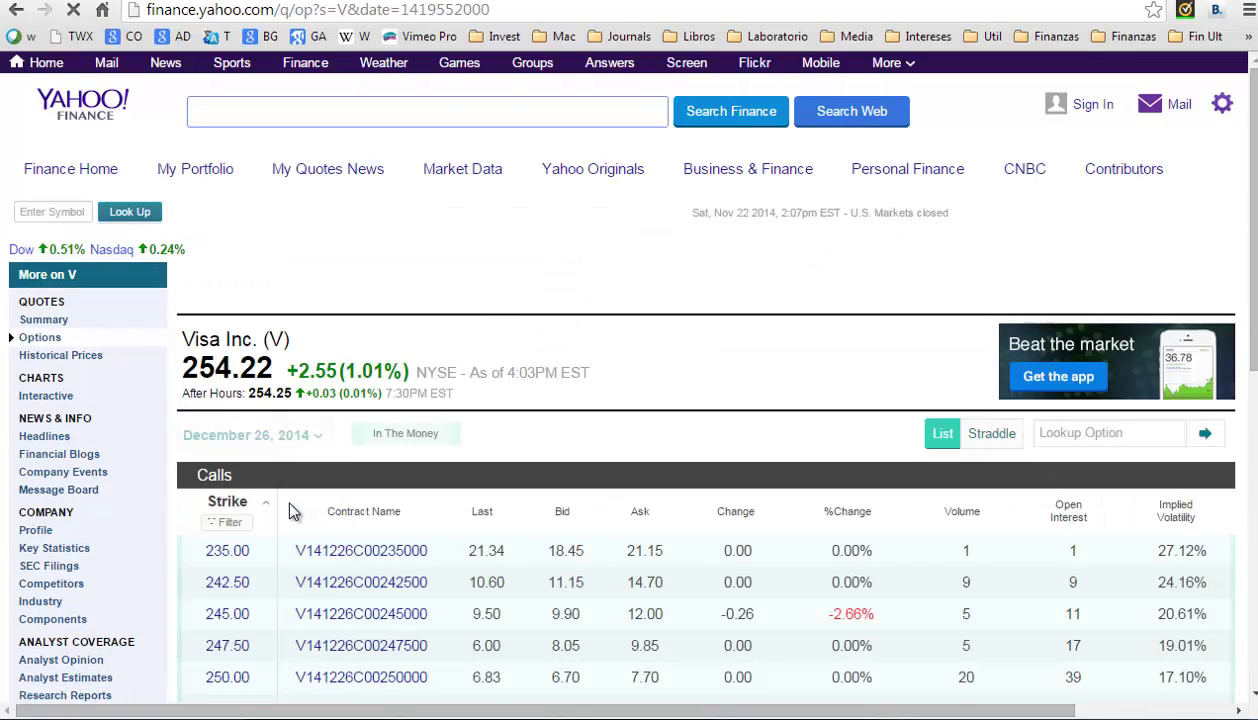
Step: Compare the strikes in Visa's Puts table with the current share price and highlight the 245.00 strike
scroll(287, 530, "down", 1)
scroll(287, 528, "down", 3)
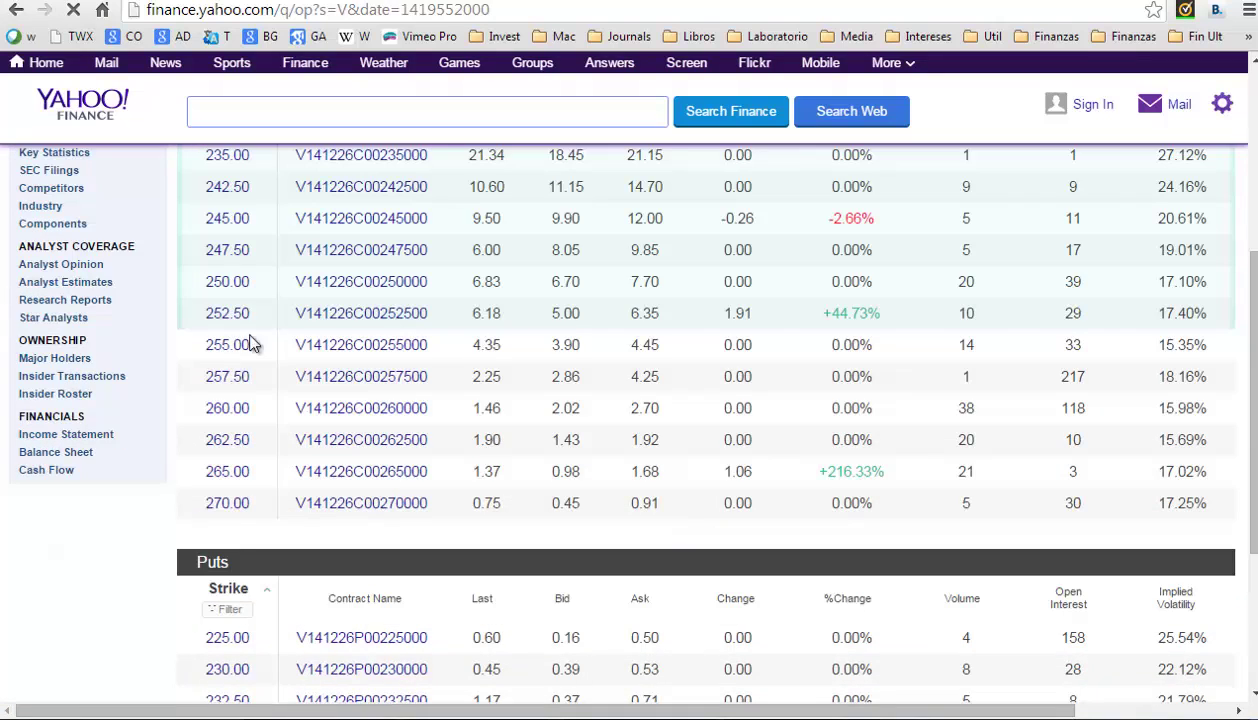
scroll(240, 560, "down", 3)
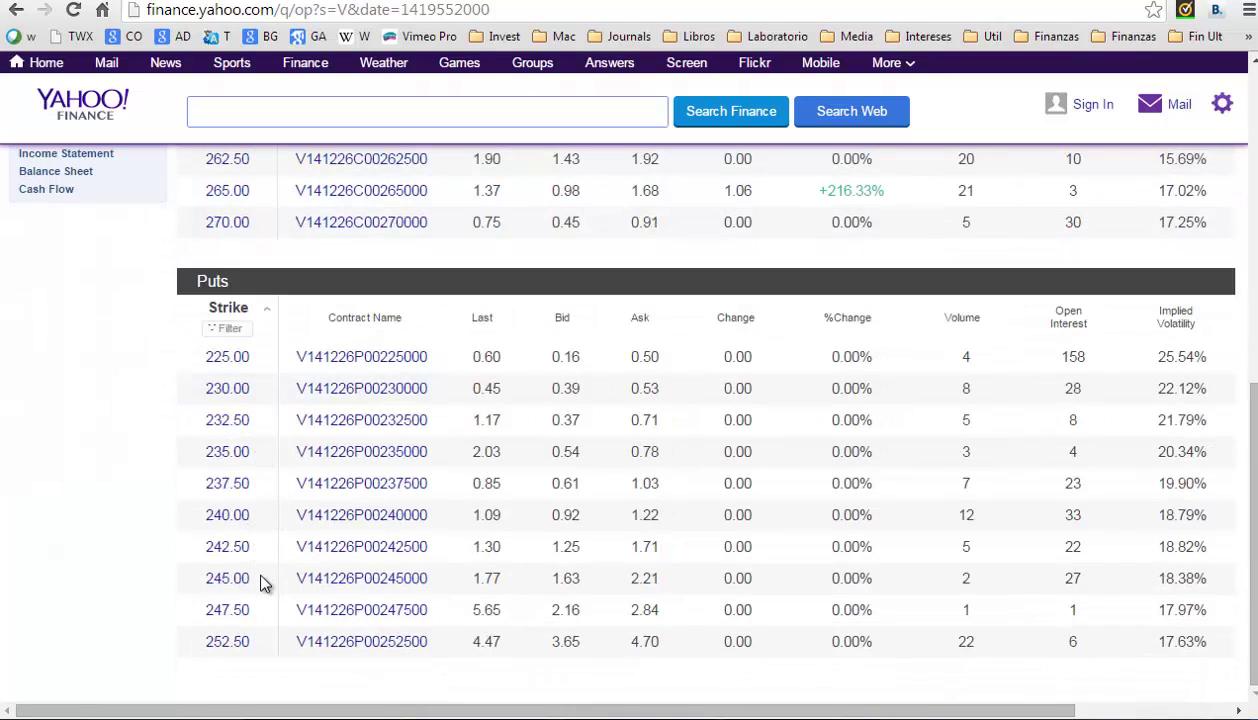
double_click(257, 575)
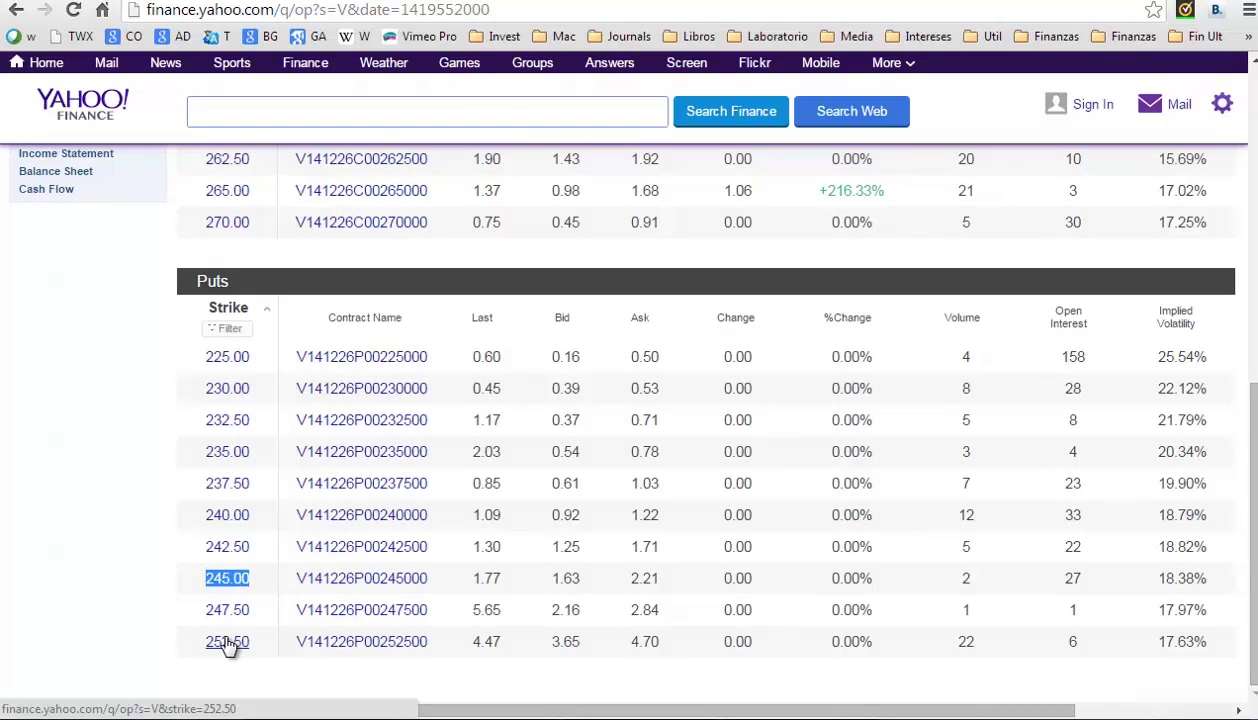
scroll(228, 646, "up", 8)
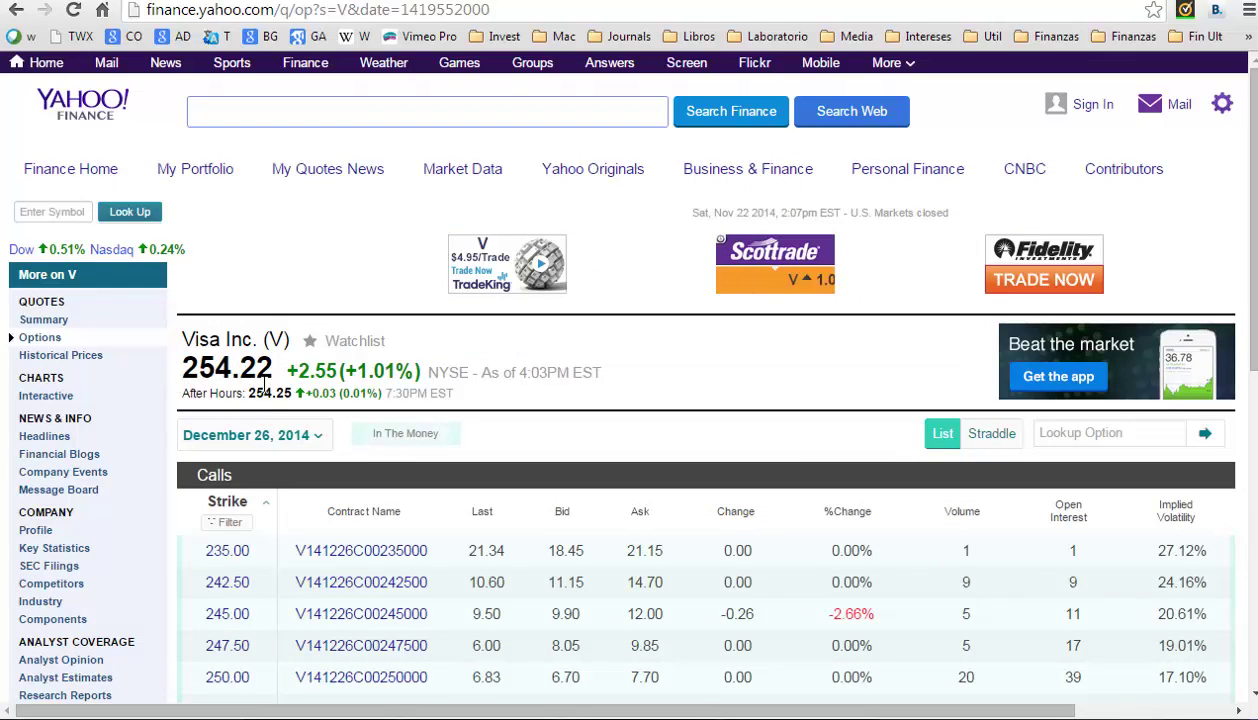
scroll(247, 596, "down", 7)
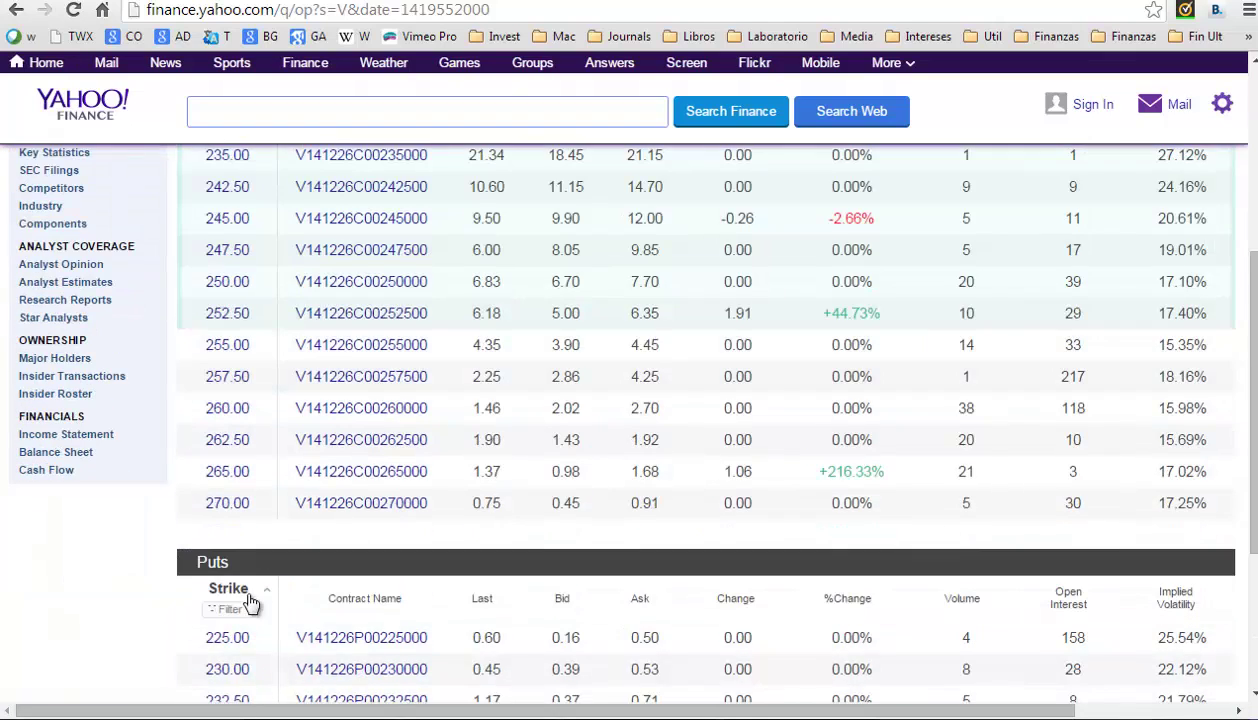
double_click(232, 580)
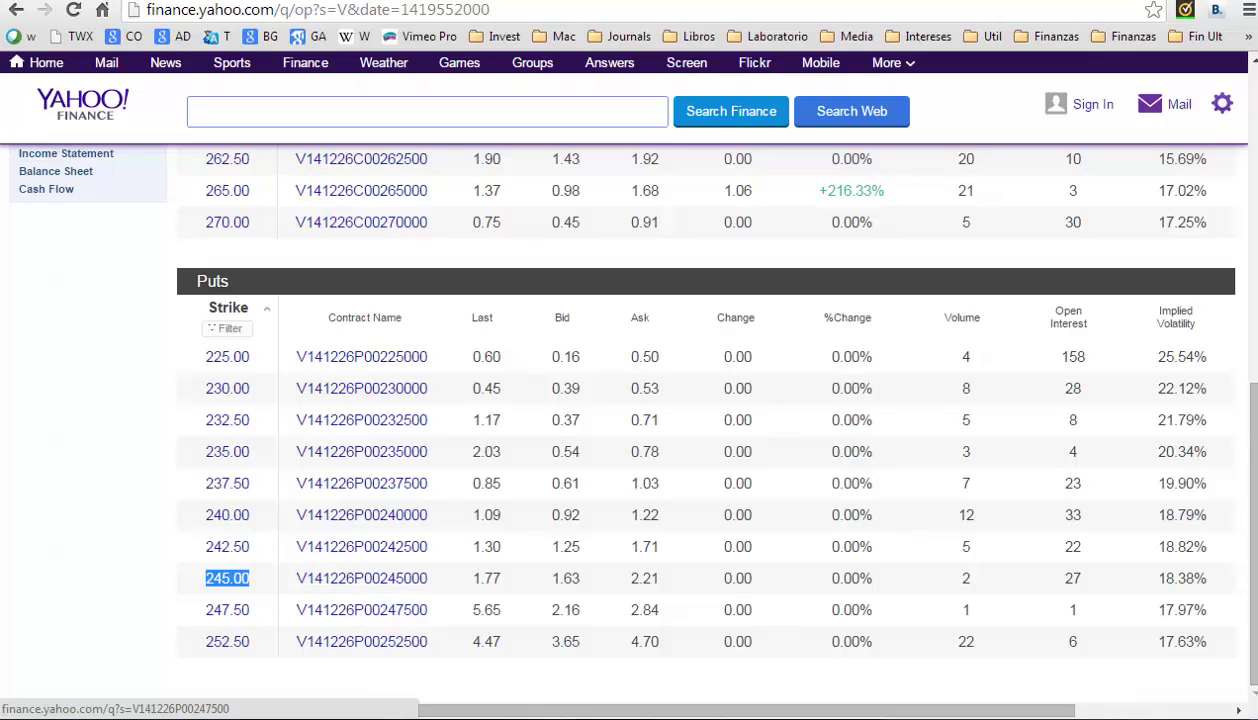
Step: Switch back to Excel and enter 245 as the STRIKE of the Visa put in B9
key("alt+Tab")
left_click(205, 393)
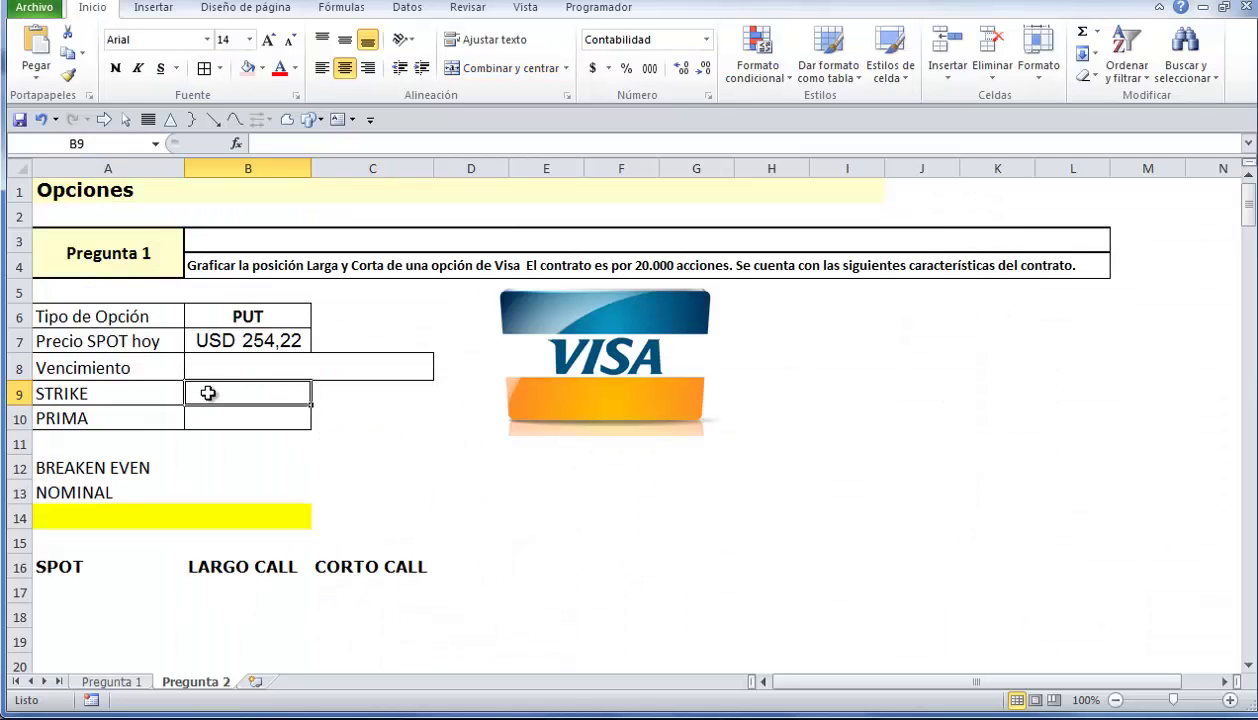
type("245")
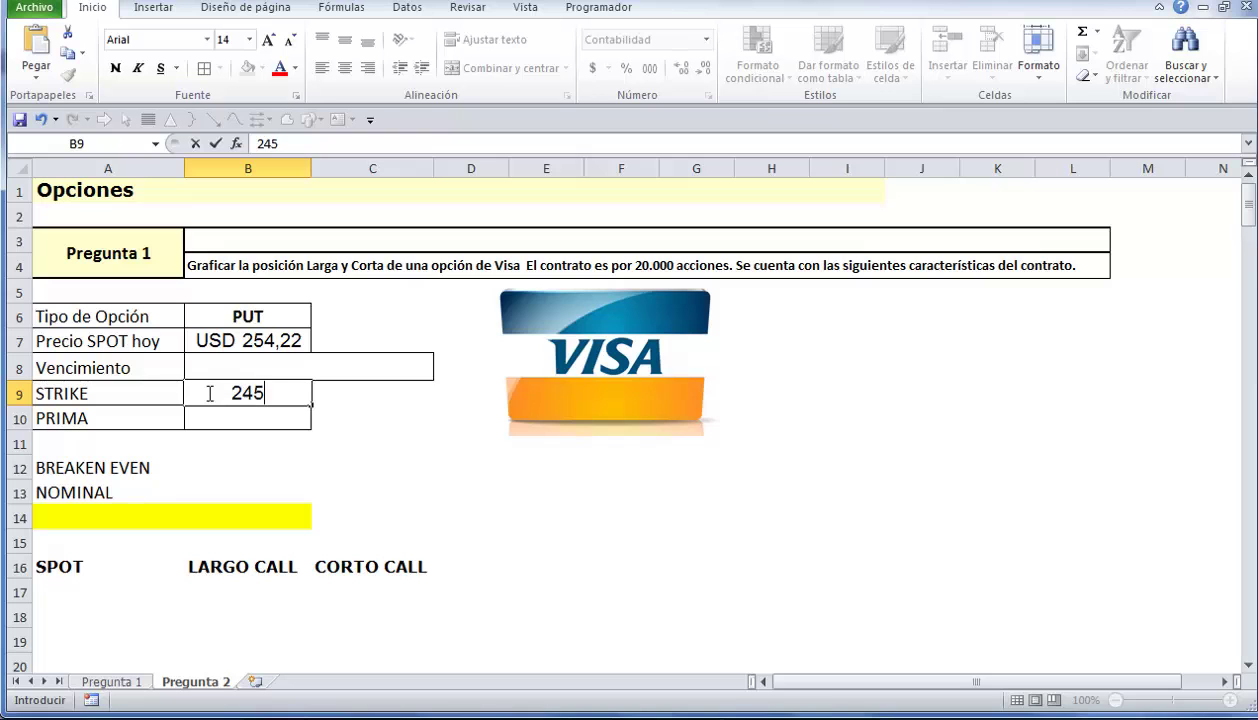
key("Return")
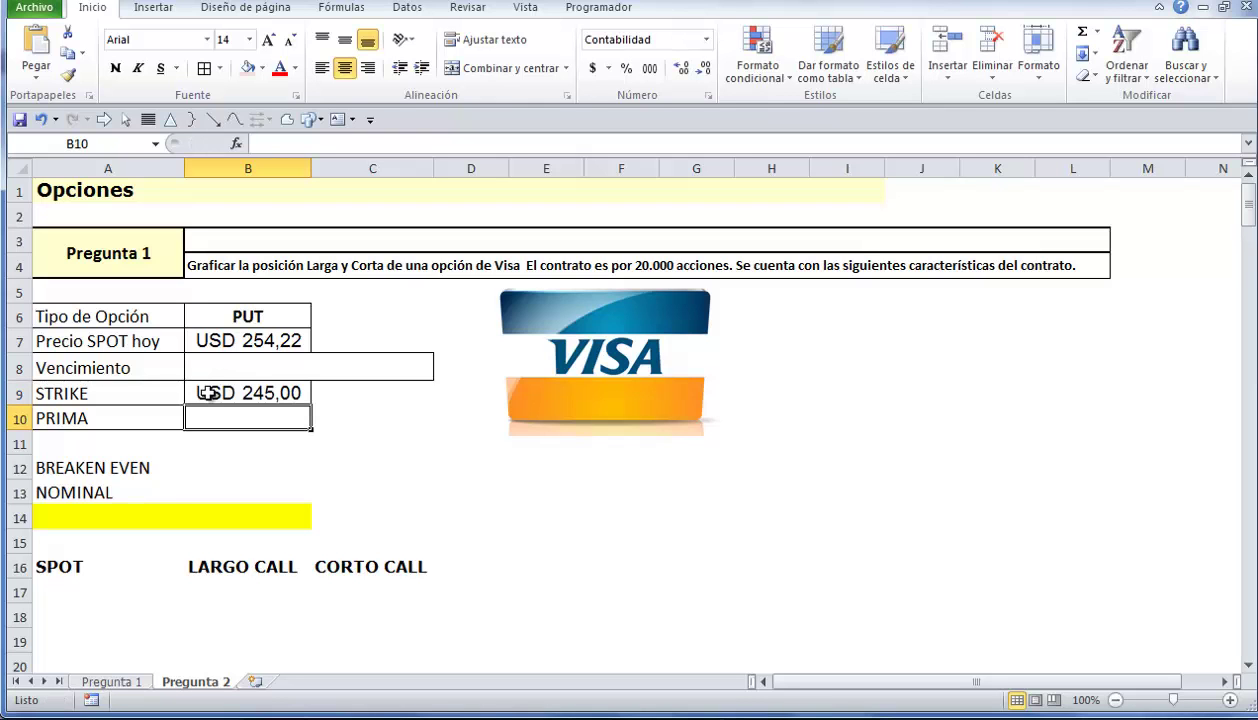
Step: Check the last price of the 245.00 put in Yahoo Finance, then enter 1,77 as the PRIMA in B10 in Excel
left_click(337, 717)
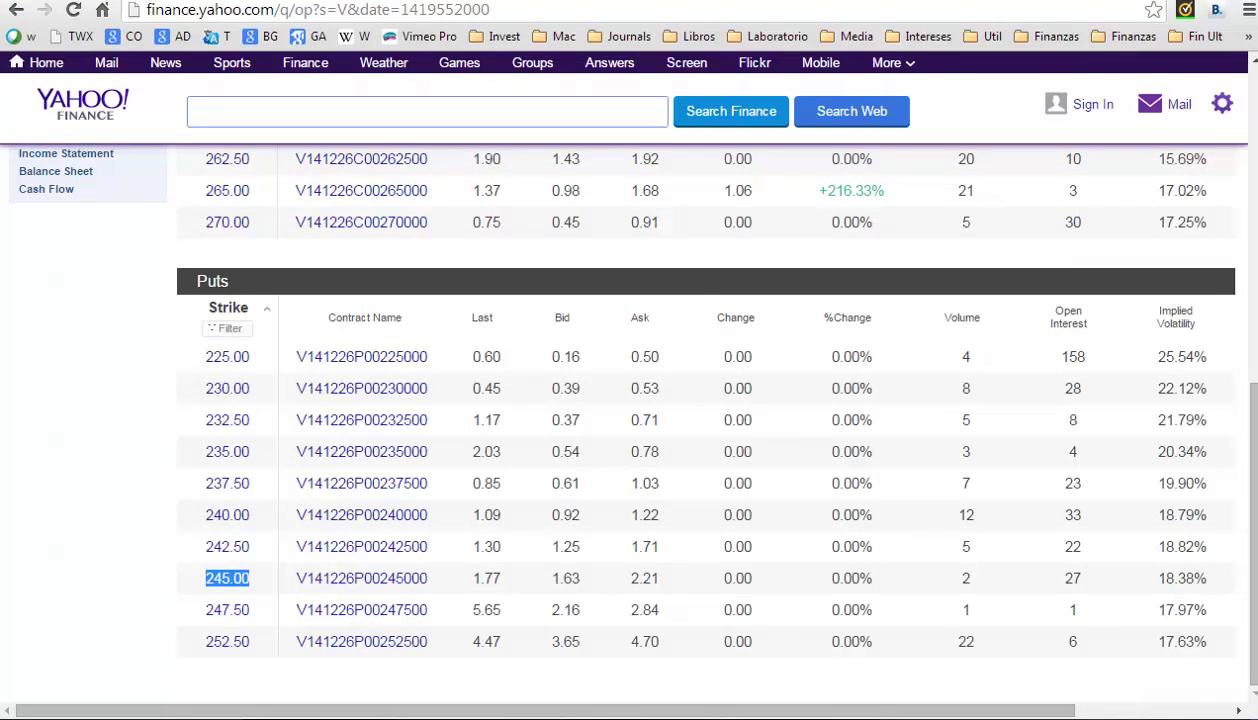
left_click(360, 717)
type("1")
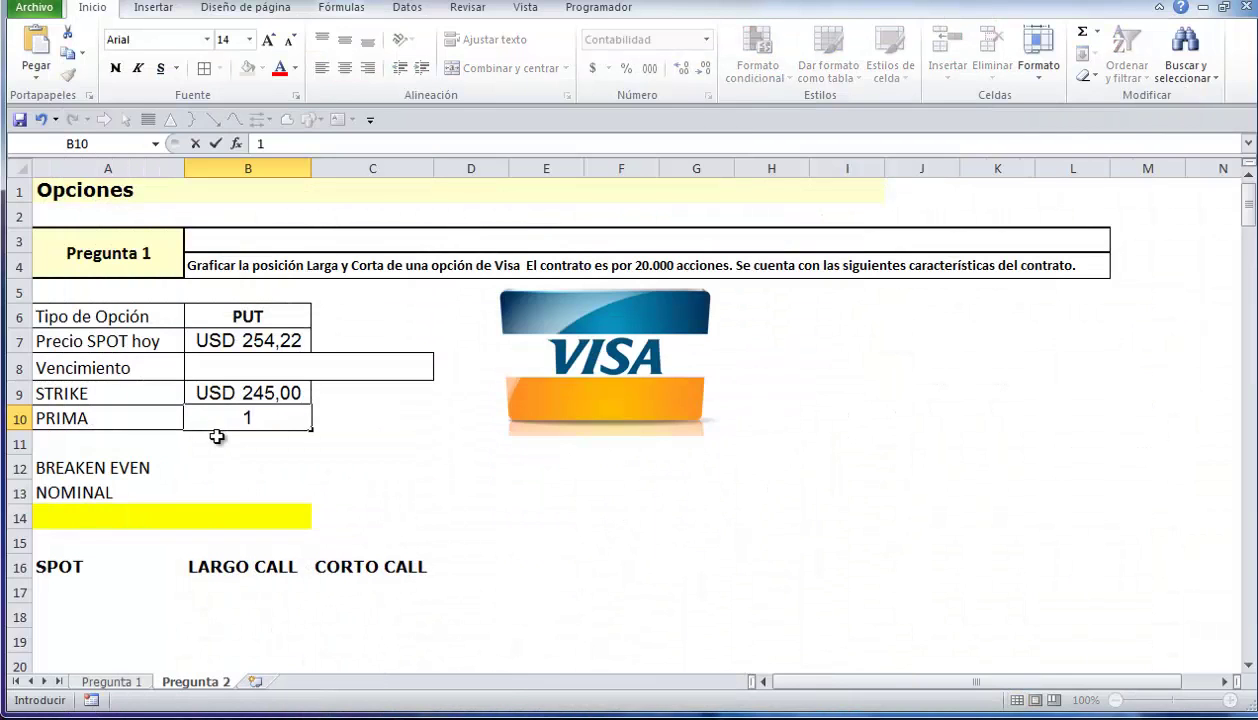
type(",77")
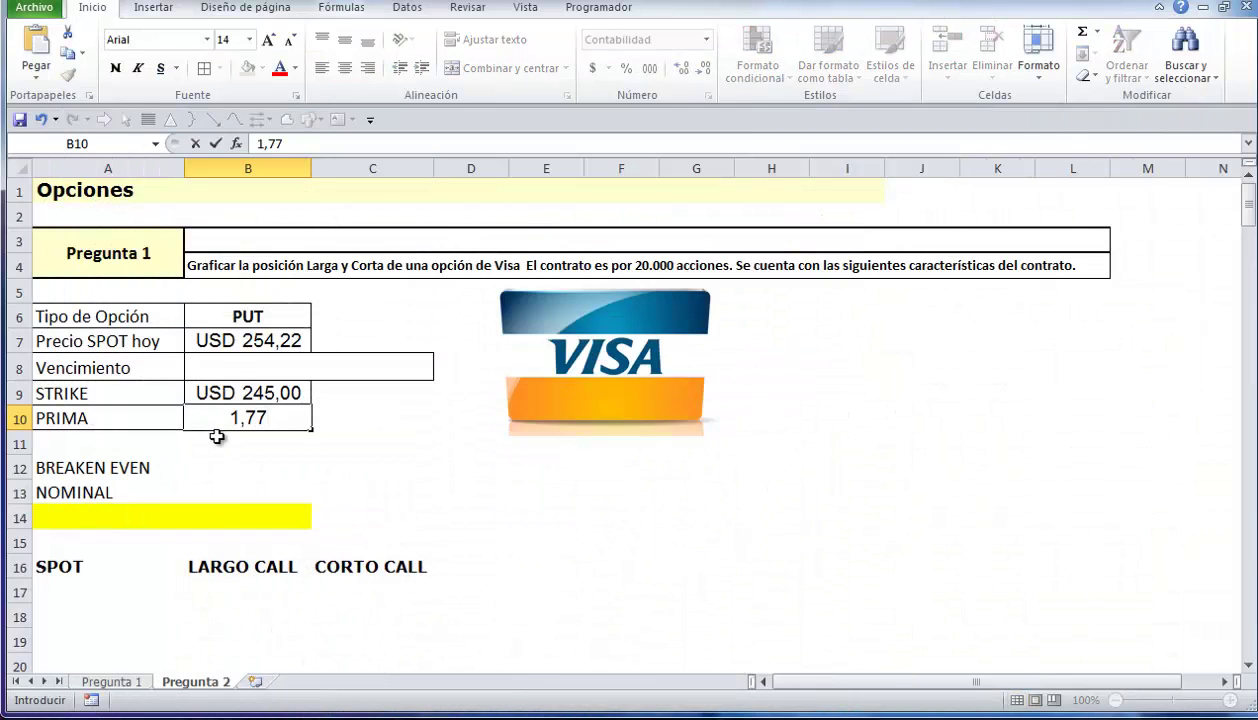
Step: Enter 26/12/2014 as the Vencimiento in B8, without a leading apostrophe
left_click(231, 360)
type("2")
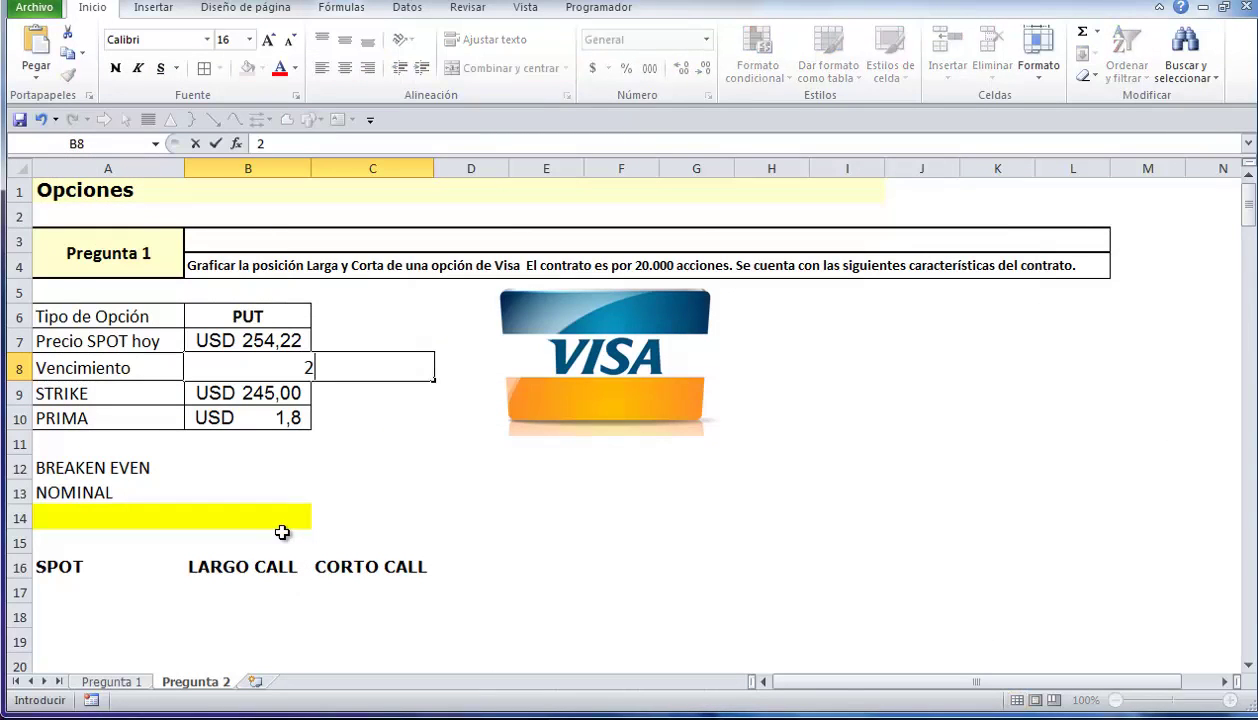
type("6712/")
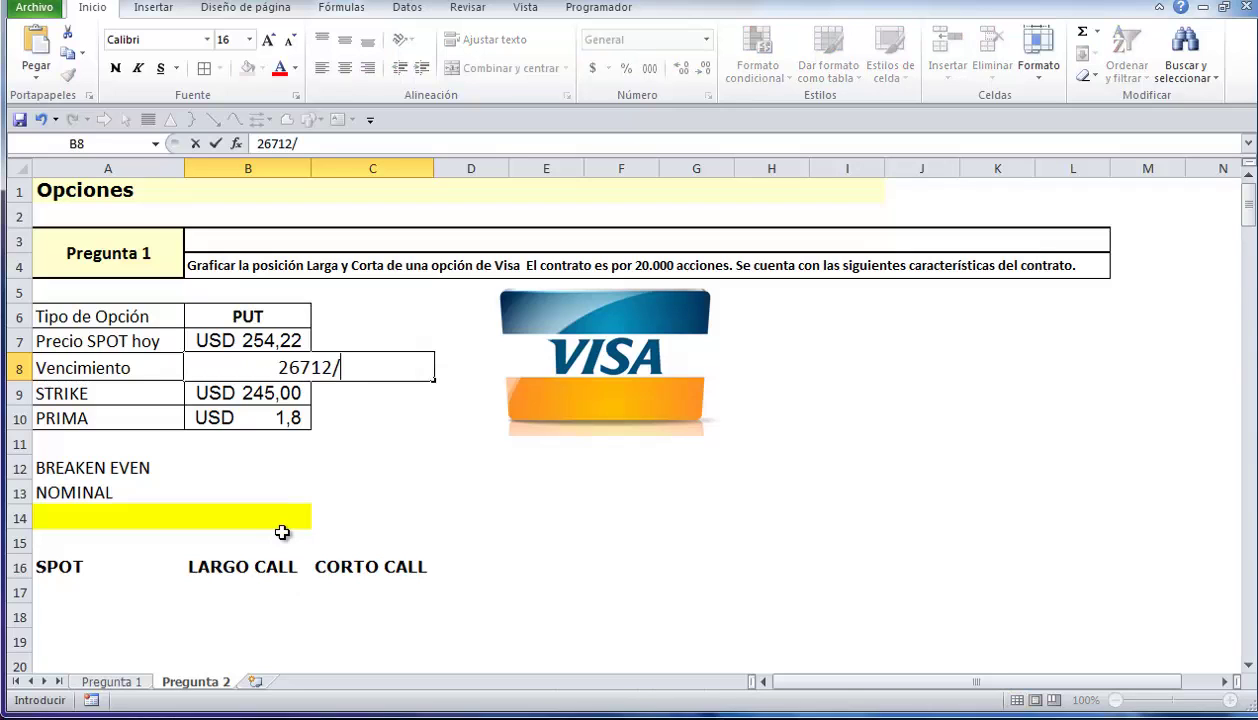
type("2014")
key("Return")
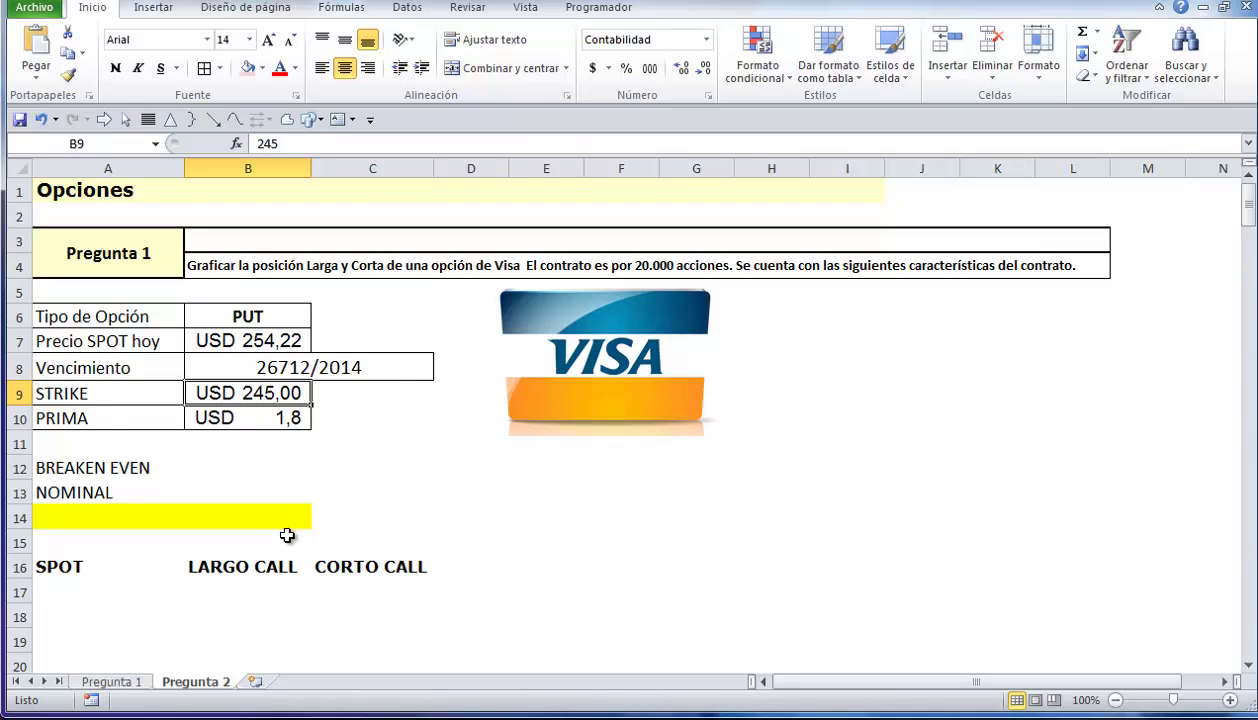
double_click(285, 368)
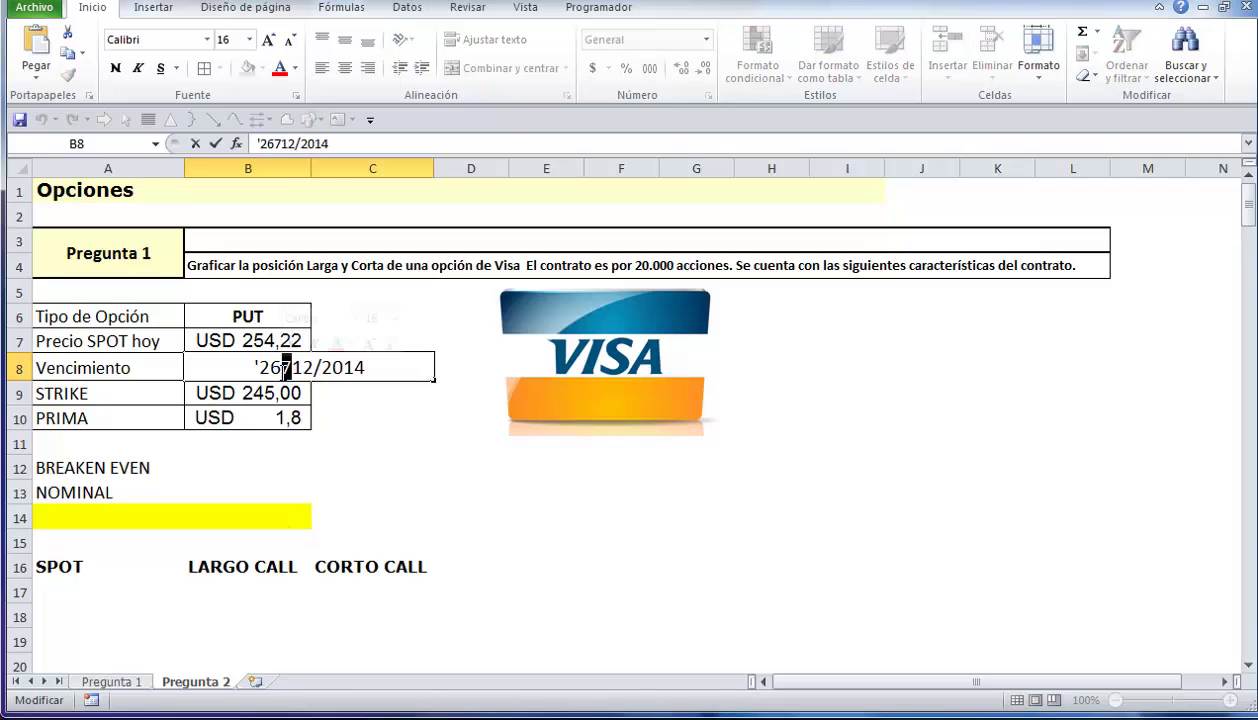
type("/")
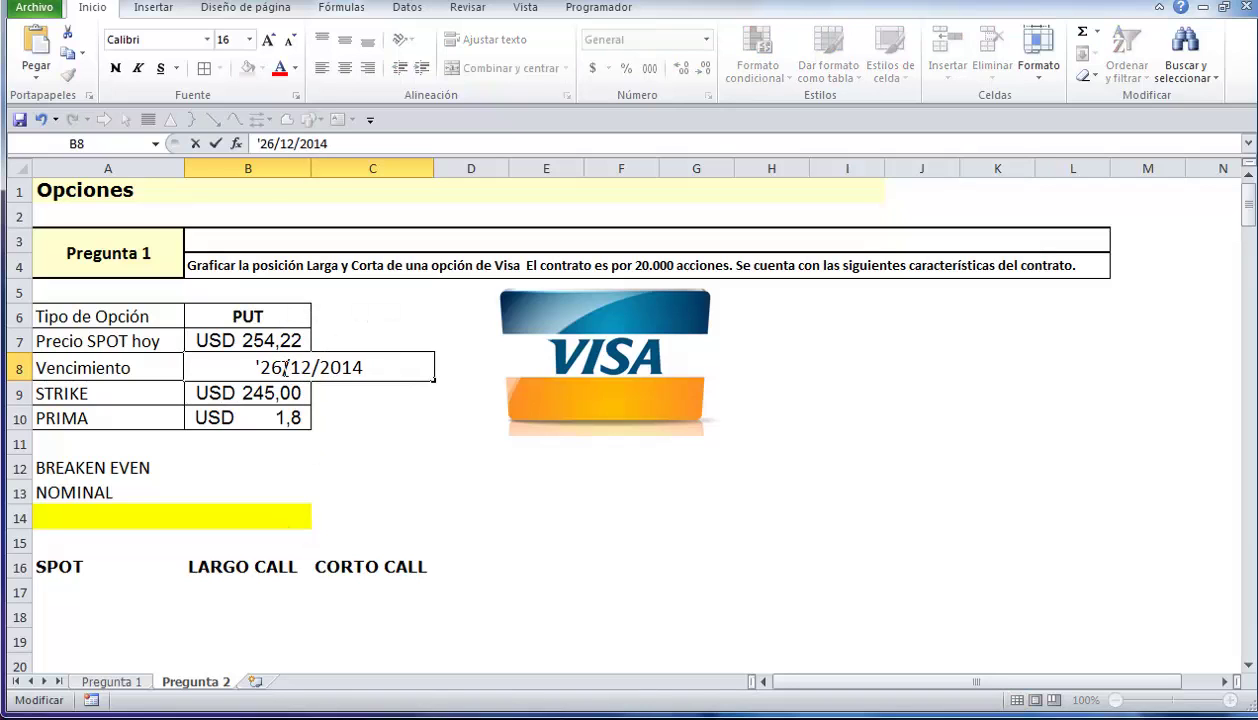
left_click_drag(258, 368, 186, 368)
key("BackSpace")
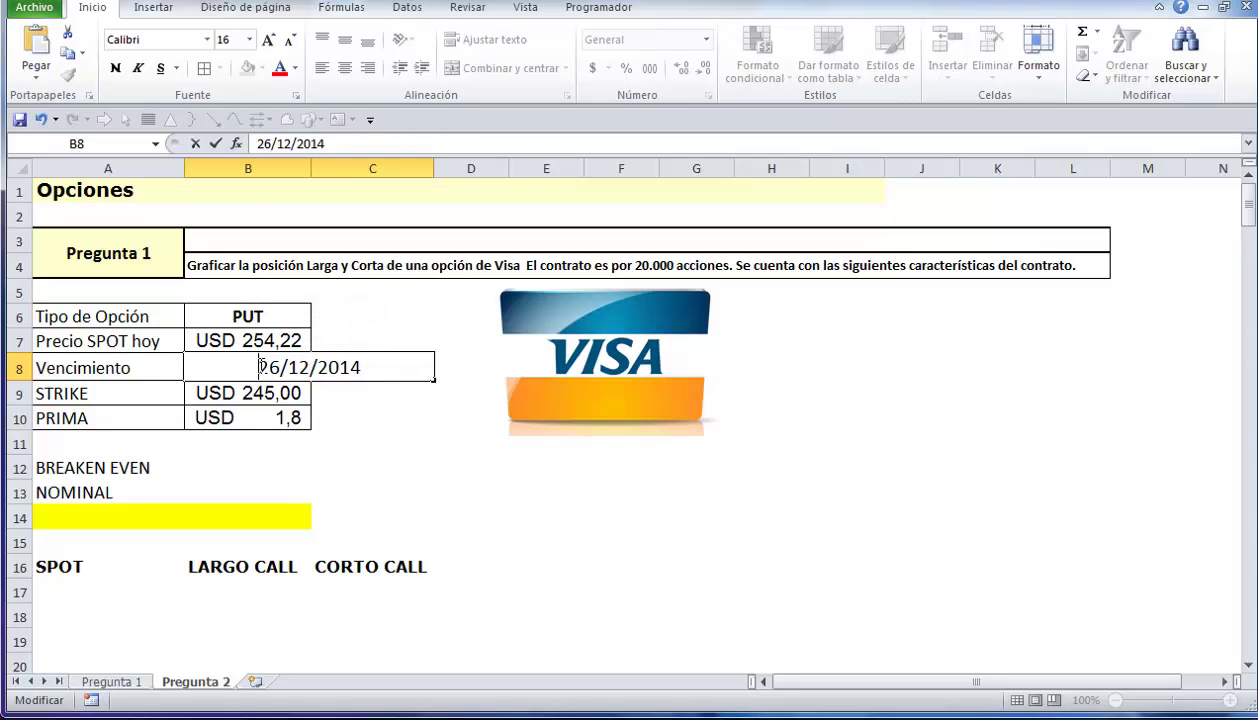
key("Return")
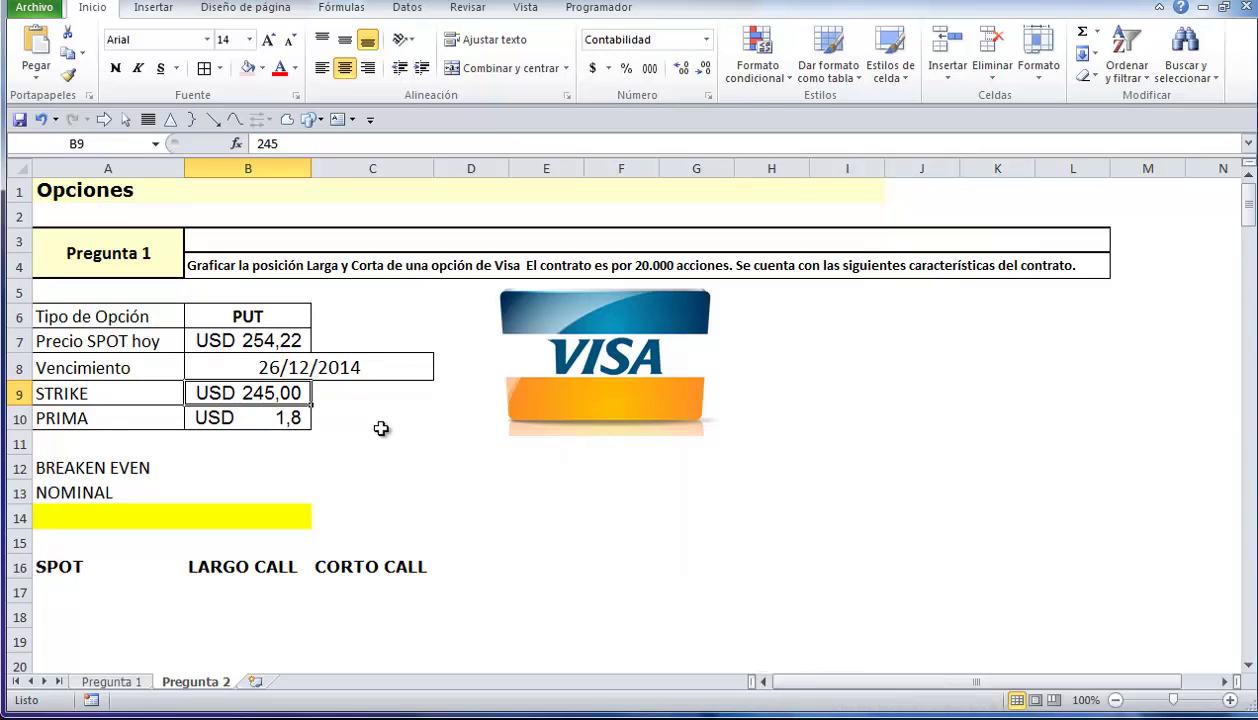
Step: Start a formula in B12 for the Visa put's BREAKEN EVEN
left_click(268, 437)
left_click(228, 467)
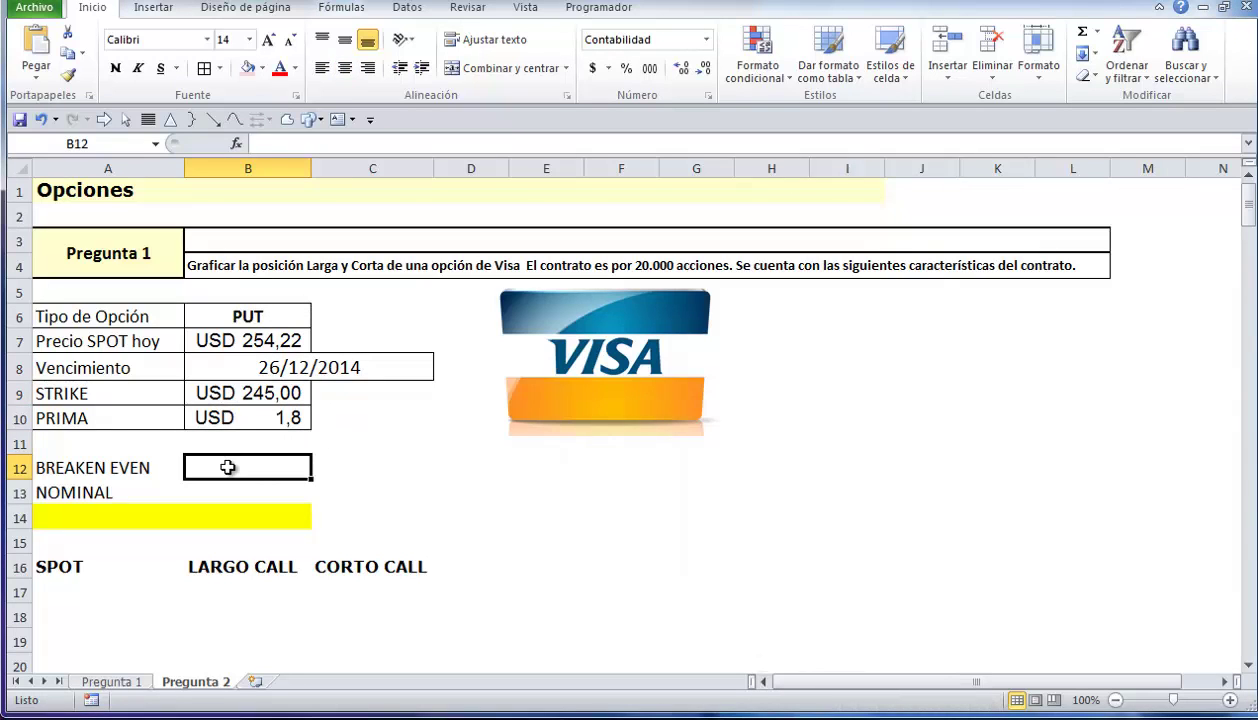
type("+")
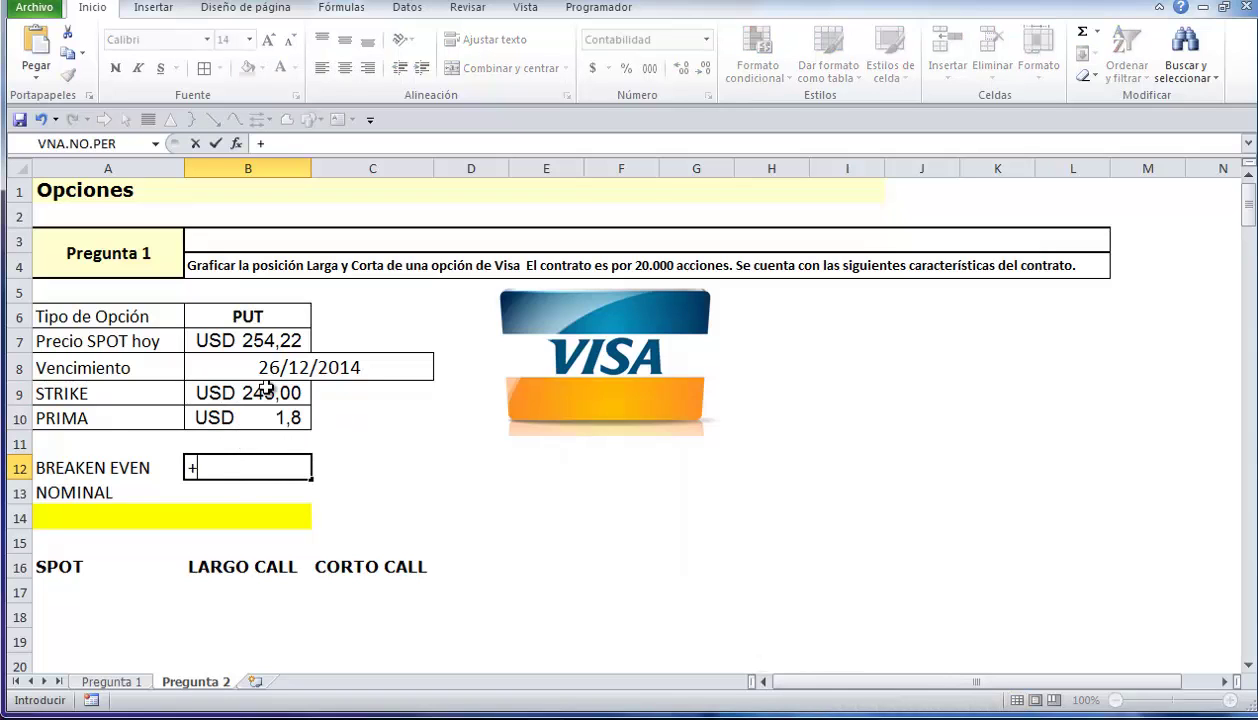